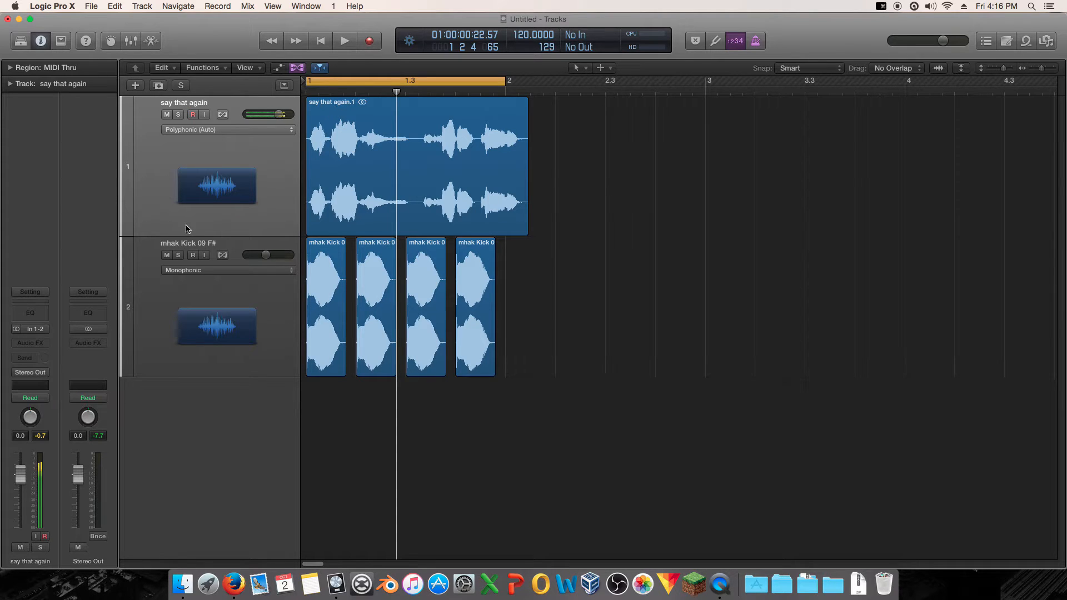
Solo the "say that again" track and extend the cycle range to the end of its region, auditioning the loop
{"action": "left_click", "coordinate": [178, 114]}
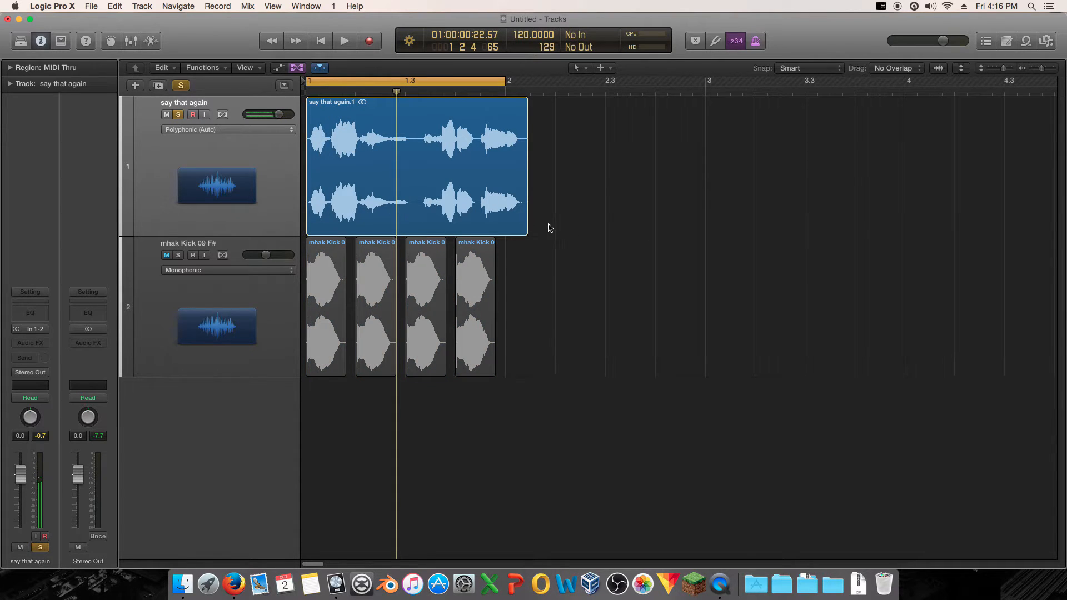
{"action": "key", "text": "space"}
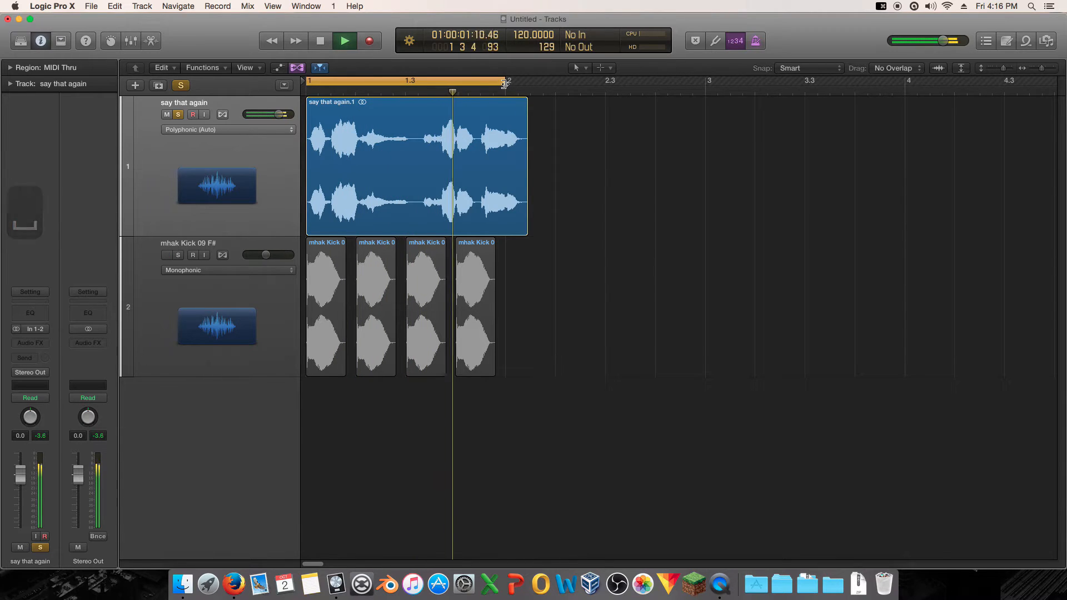
{"action": "key", "text": "space"}
{"action": "left_click_drag", "start_coordinate": [504, 84], "coordinate": [524, 93]}
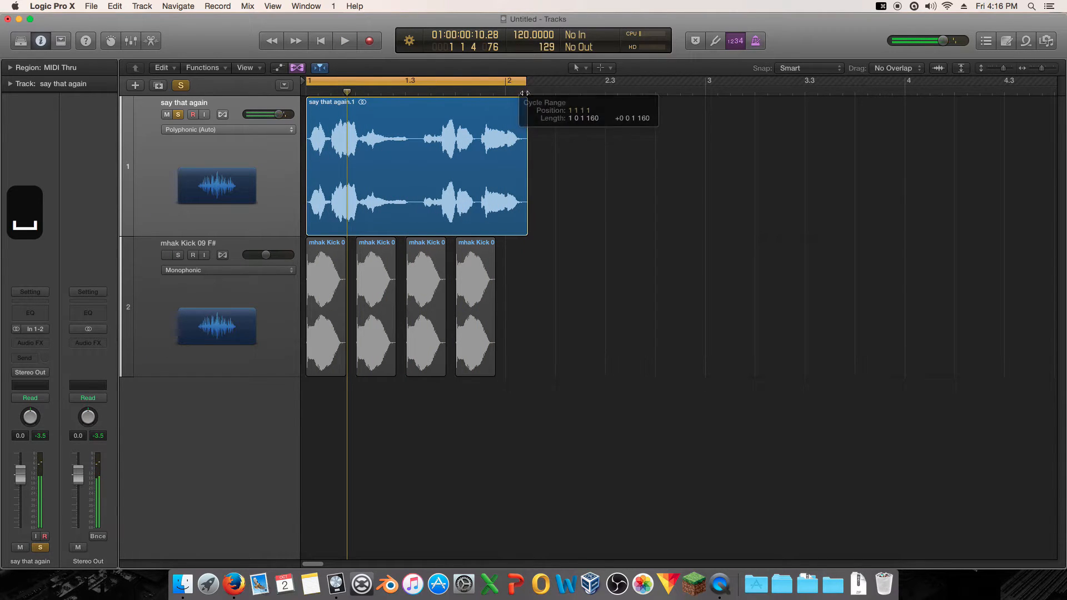
{"action": "key", "text": "space"}
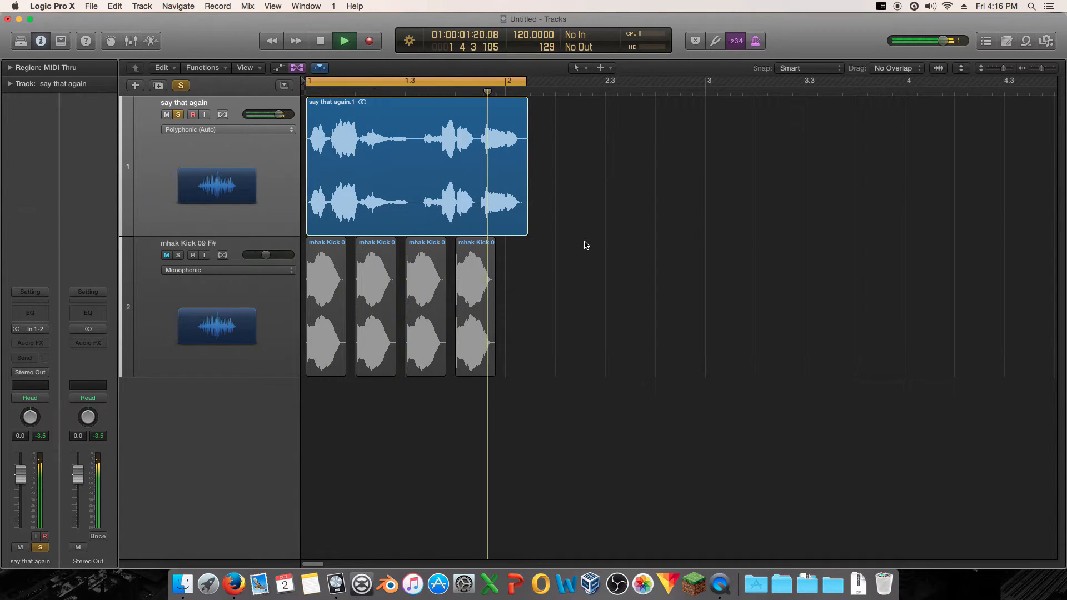
{"action": "key", "text": "space"}
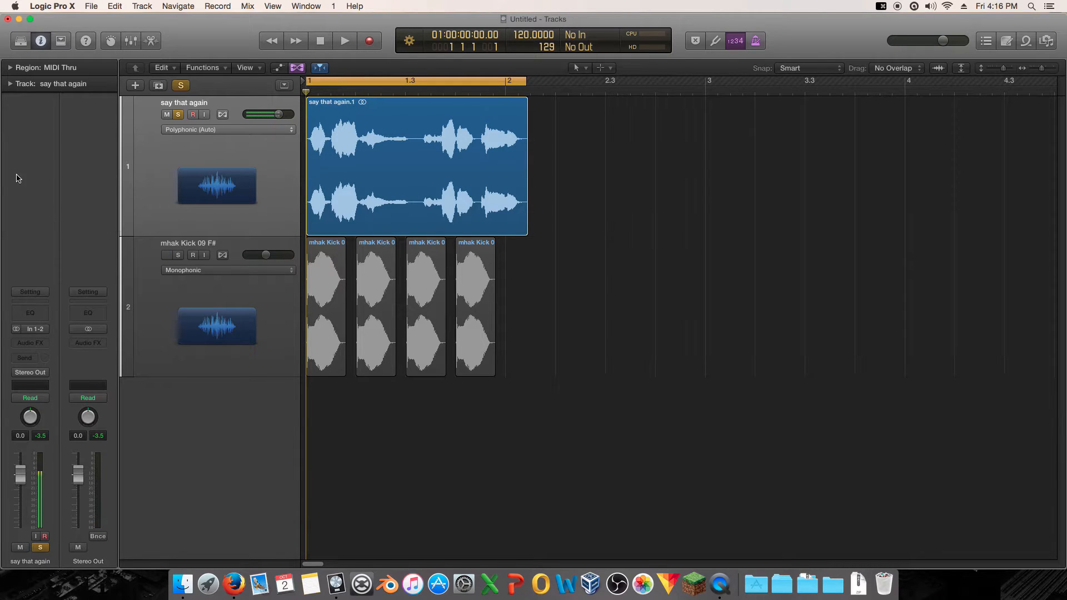
Hide the Flex controls in the track headers
{"action": "key", "text": "a"}
{"action": "key", "text": "a"}
{"action": "key", "text": "a"}
{"action": "key", "text": "a"}
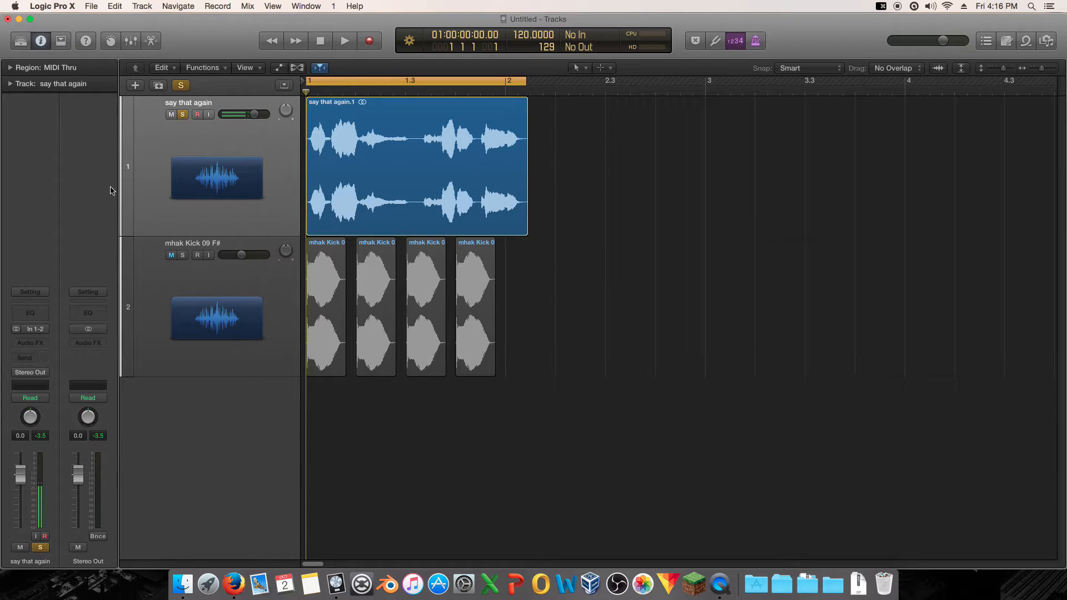
Unsolo the "say that again" track, mute the kick track and select the "say that again.1" region
{"action": "left_click", "coordinate": [183, 115]}
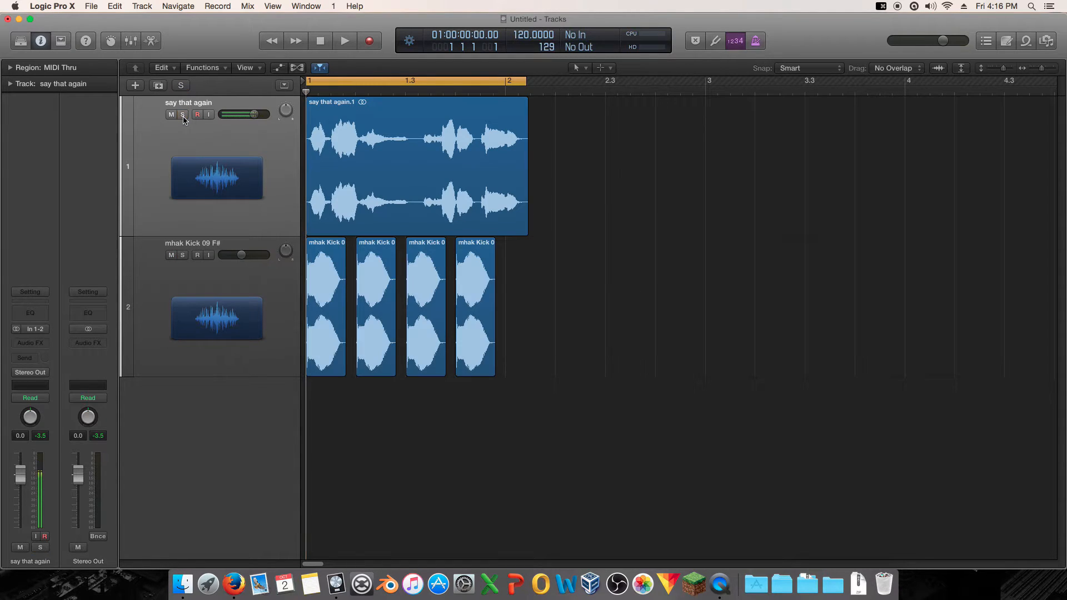
{"action": "left_click", "coordinate": [171, 255]}
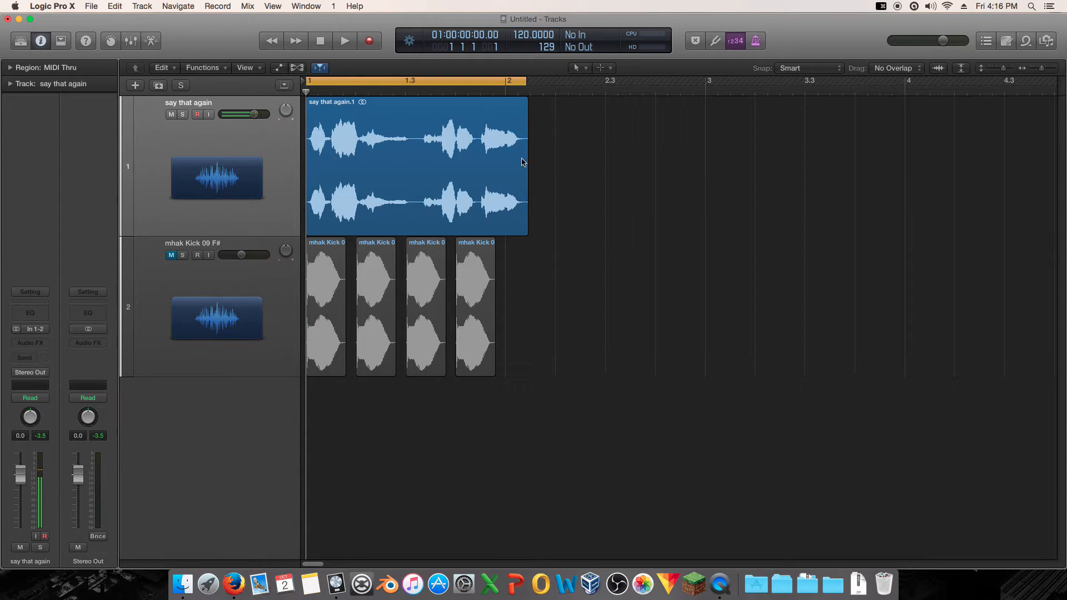
{"action": "left_click_drag", "start_coordinate": [608, 125], "coordinate": [528, 146]}
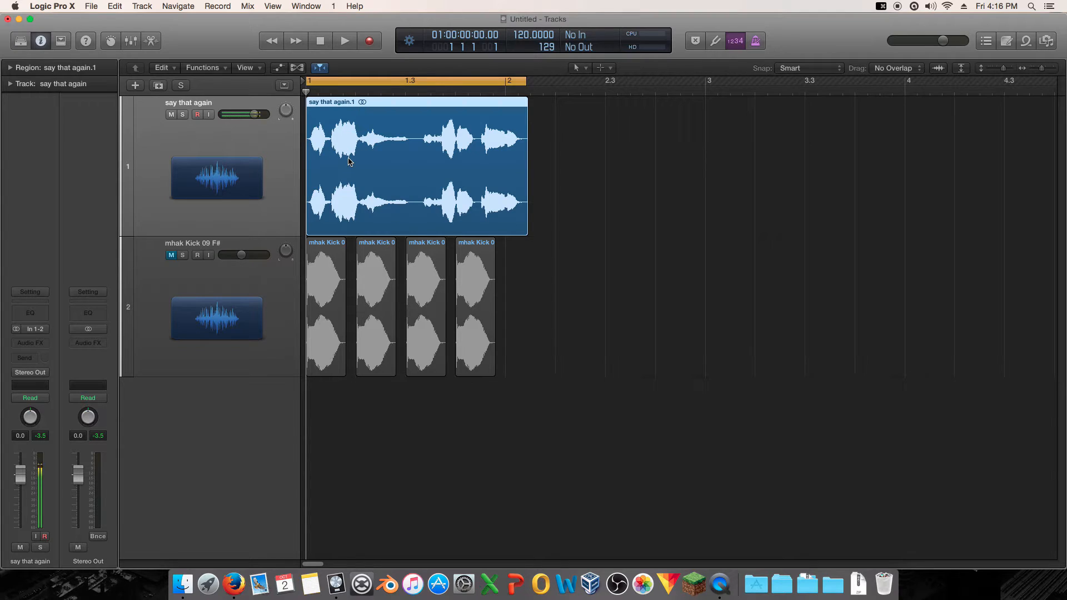
Add a software instrument track with a stereo EXS24 (Sampler) as its instrument, and hide the Library
{"action": "left_click", "coordinate": [135, 86]}
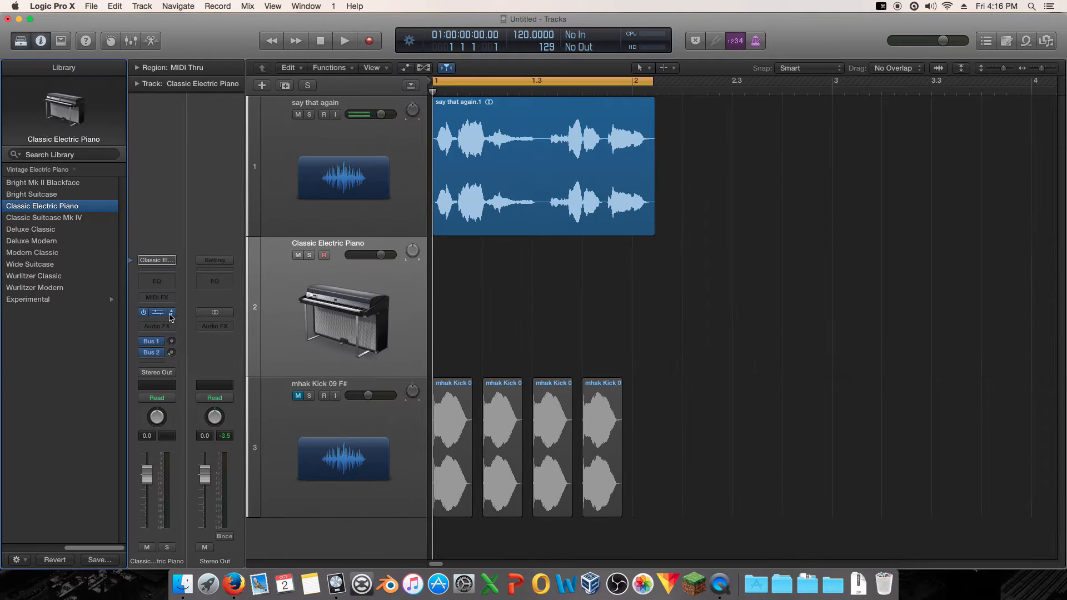
{"action": "left_click", "coordinate": [167, 313]}
{"action": "mouse_move", "coordinate": [192, 424]}
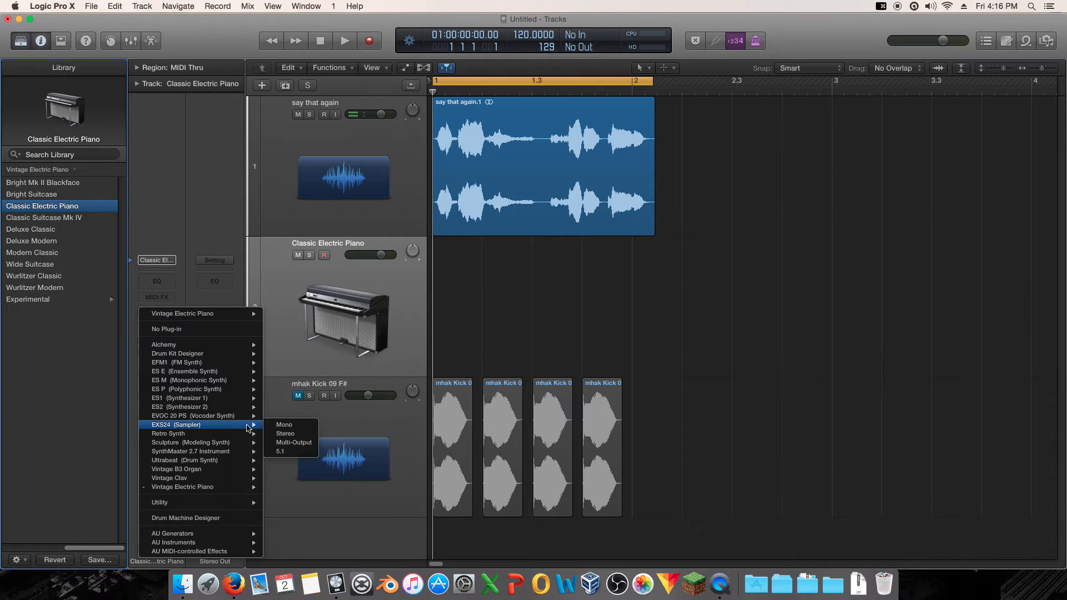
{"action": "left_click", "coordinate": [286, 431]}
{"action": "left_click", "coordinate": [20, 41]}
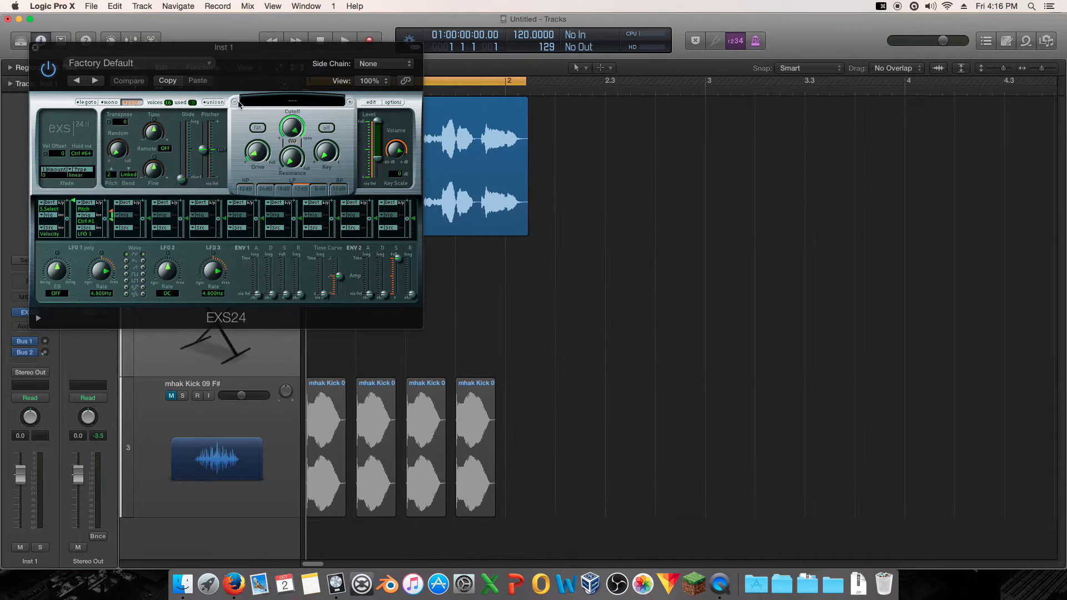
Open the EXS24 Instrument Editor and add "say that again.wav" from Finder as a zone
{"action": "left_click", "coordinate": [372, 103]}
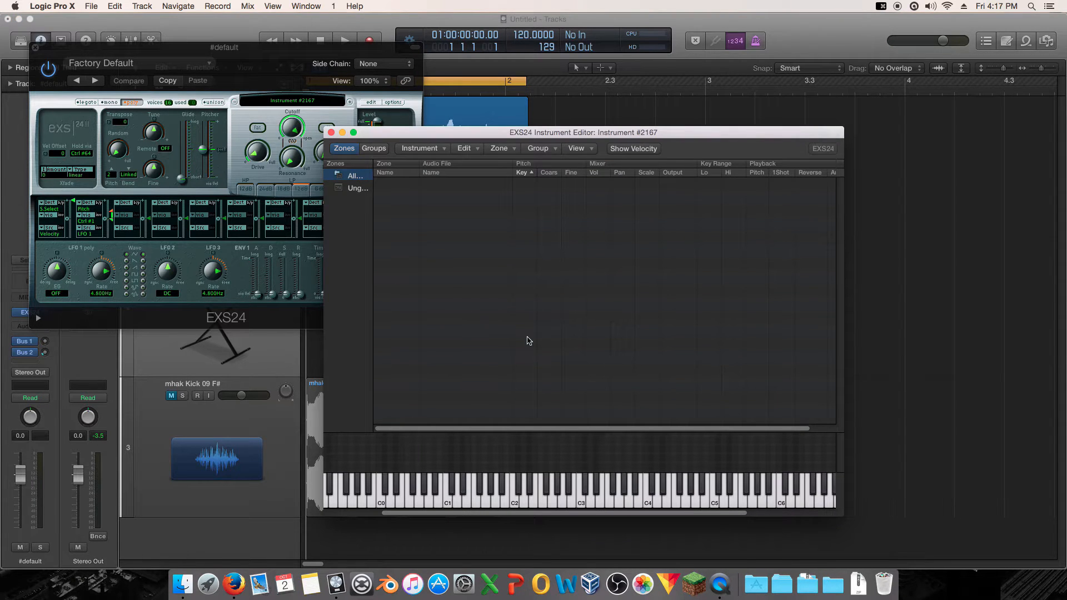
{"action": "left_click", "coordinate": [183, 583]}
{"action": "left_click_drag", "start_coordinate": [528, 385], "coordinate": [409, 212]}
{"action": "left_click", "coordinate": [546, 216]}
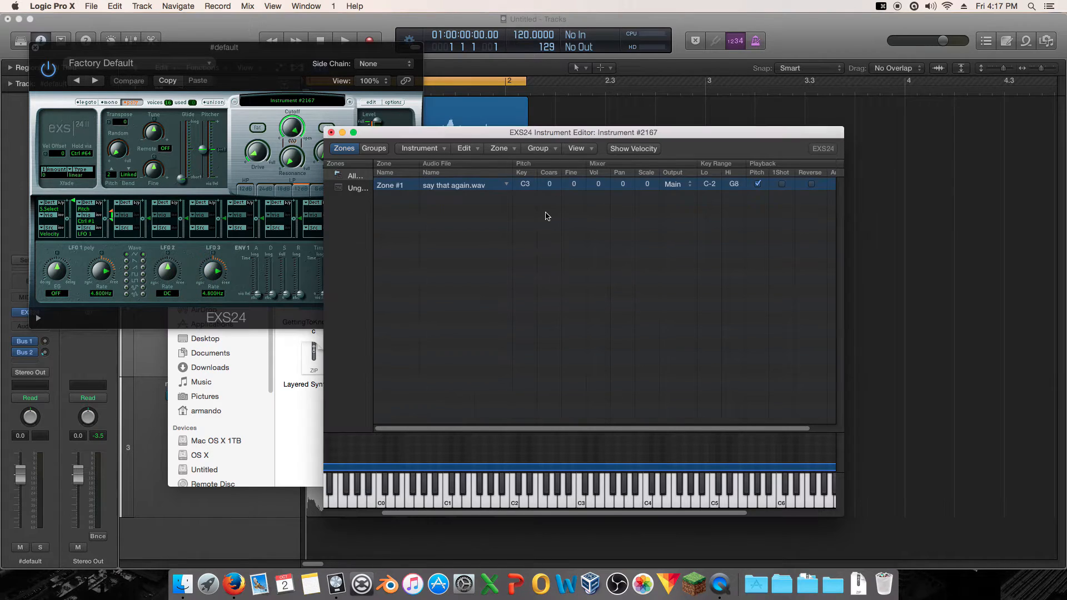
{"action": "left_click", "coordinate": [910, 343]}
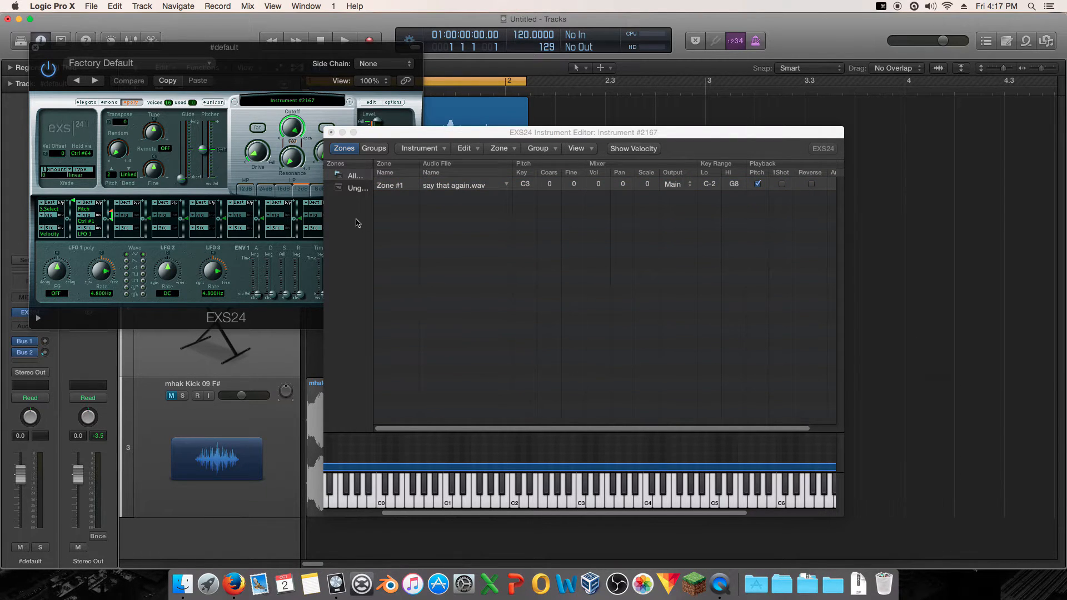
Limit the "say that again.wav" zone's key range to C1 through C5
{"action": "left_click_drag", "start_coordinate": [696, 513], "coordinate": [592, 471]}
{"action": "left_click_drag", "start_coordinate": [589, 513], "coordinate": [422, 513]}
{"action": "left_click_drag", "start_coordinate": [326, 467], "coordinate": [303, 468]}
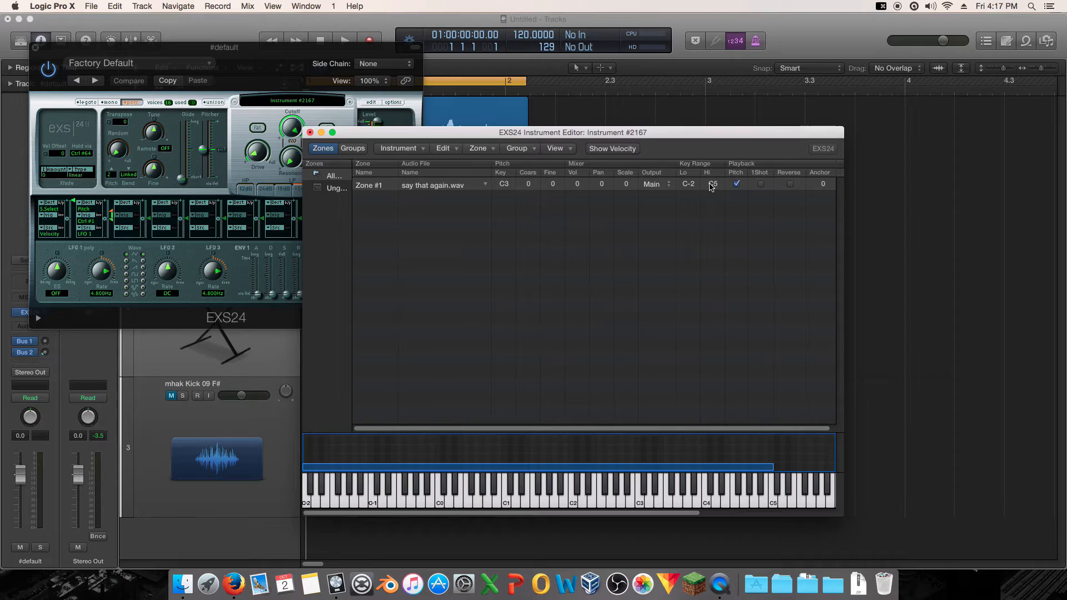
{"action": "left_click_drag", "start_coordinate": [710, 184], "coordinate": [689, 164]}
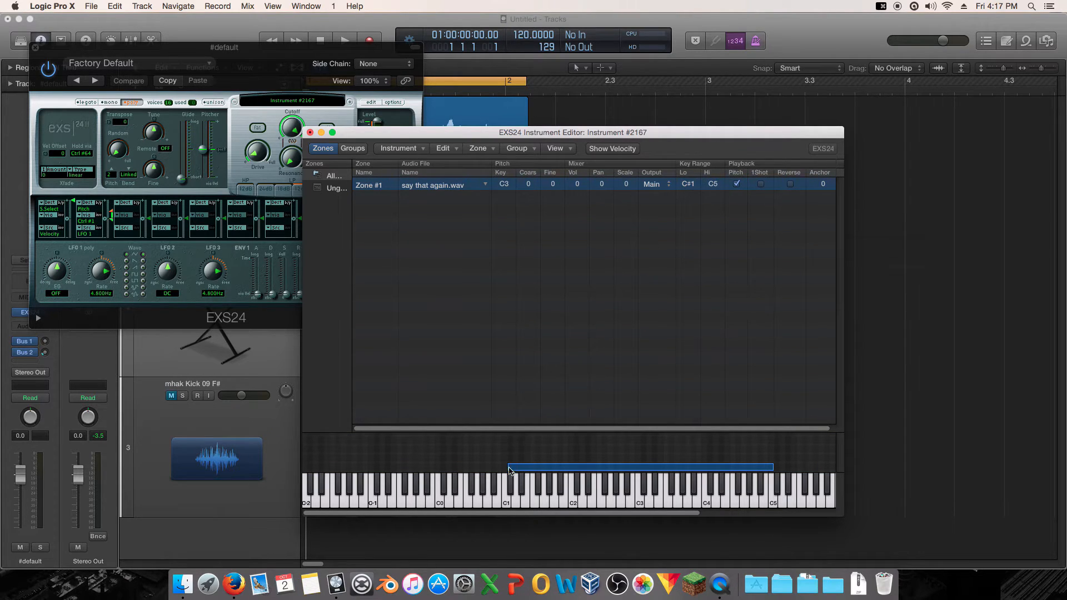
{"action": "left_click_drag", "start_coordinate": [510, 468], "coordinate": [504, 468]}
Audition the sample on the editor's keyboard at C3, C4 and C1, and test the keys below the zone's range
{"action": "left_click_drag", "start_coordinate": [637, 513], "coordinate": [703, 514]}
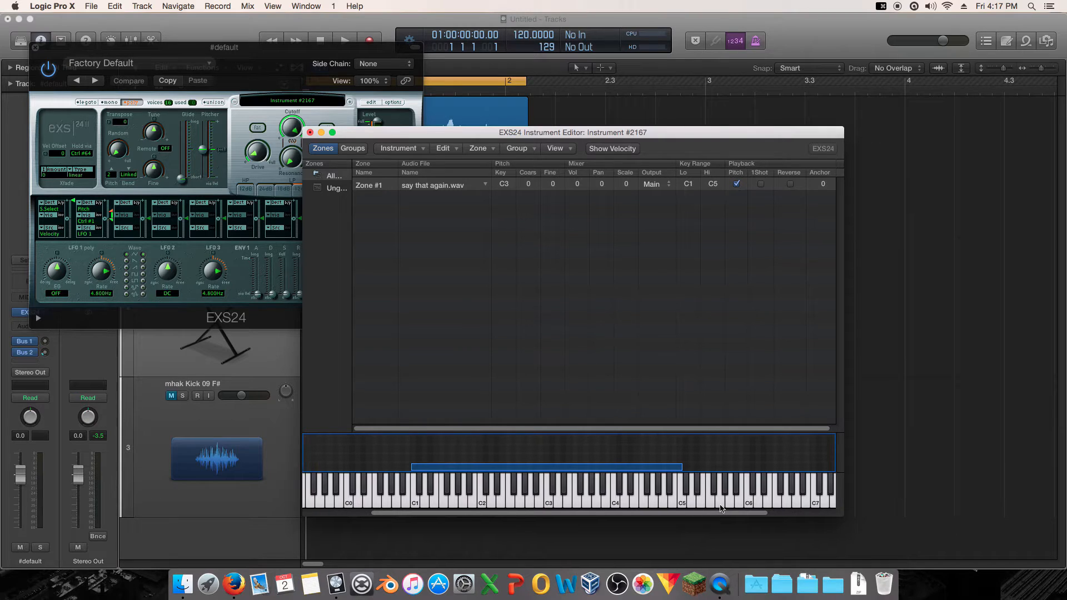
{"action": "left_click", "coordinate": [547, 497]}
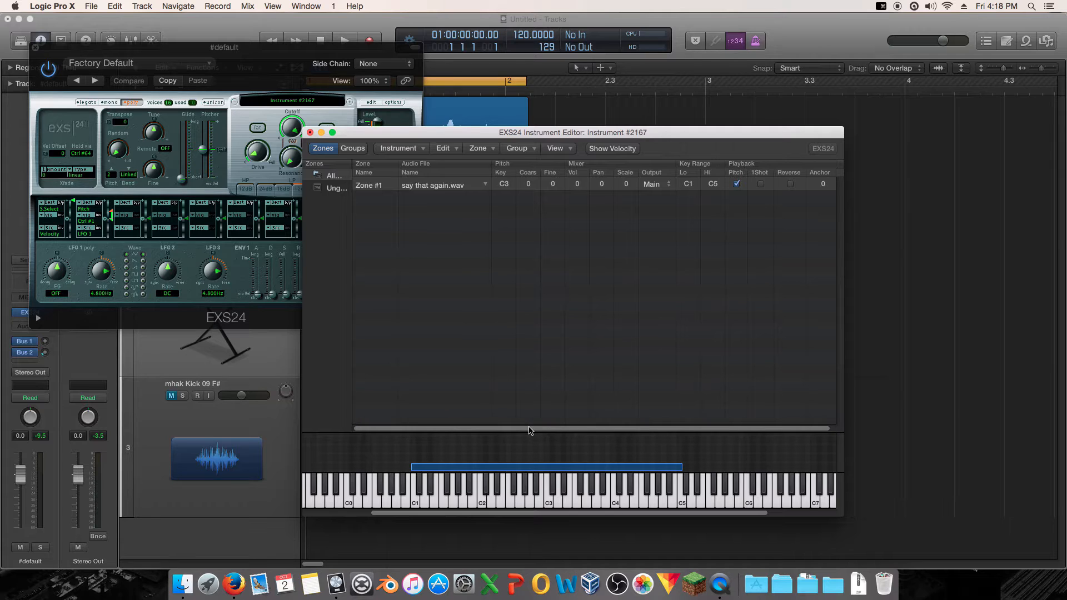
{"action": "left_click_drag", "start_coordinate": [529, 429], "coordinate": [574, 429]}
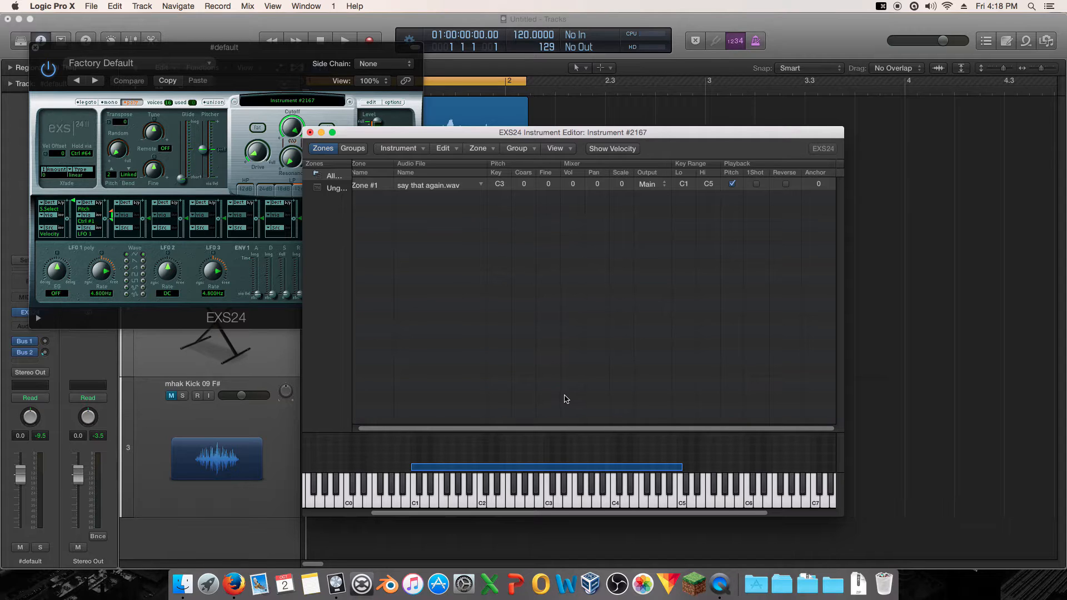
{"action": "left_click", "coordinate": [549, 504]}
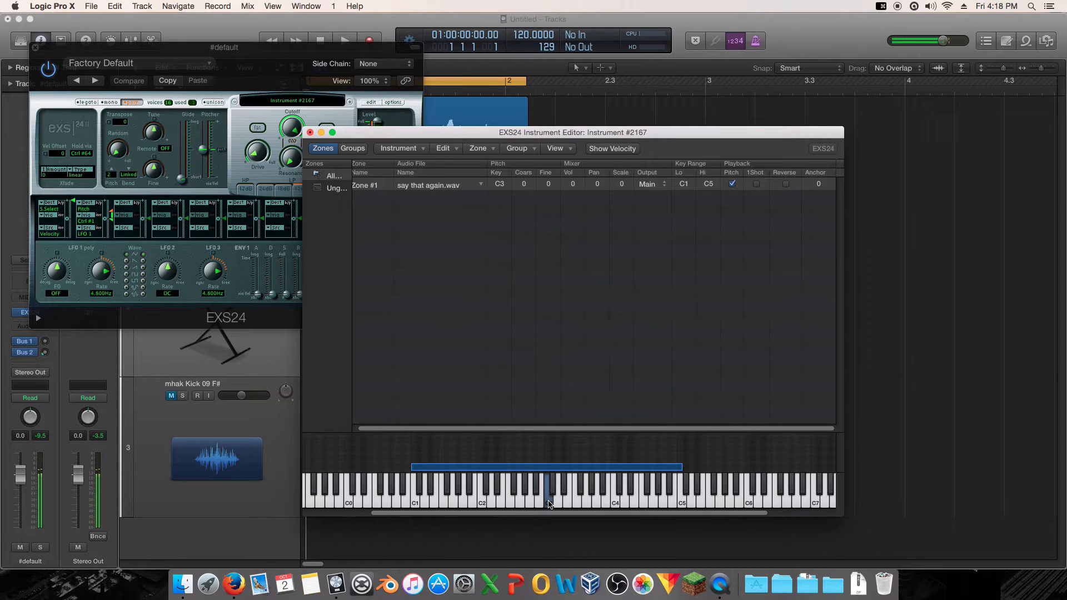
{"action": "left_click", "coordinate": [616, 504]}
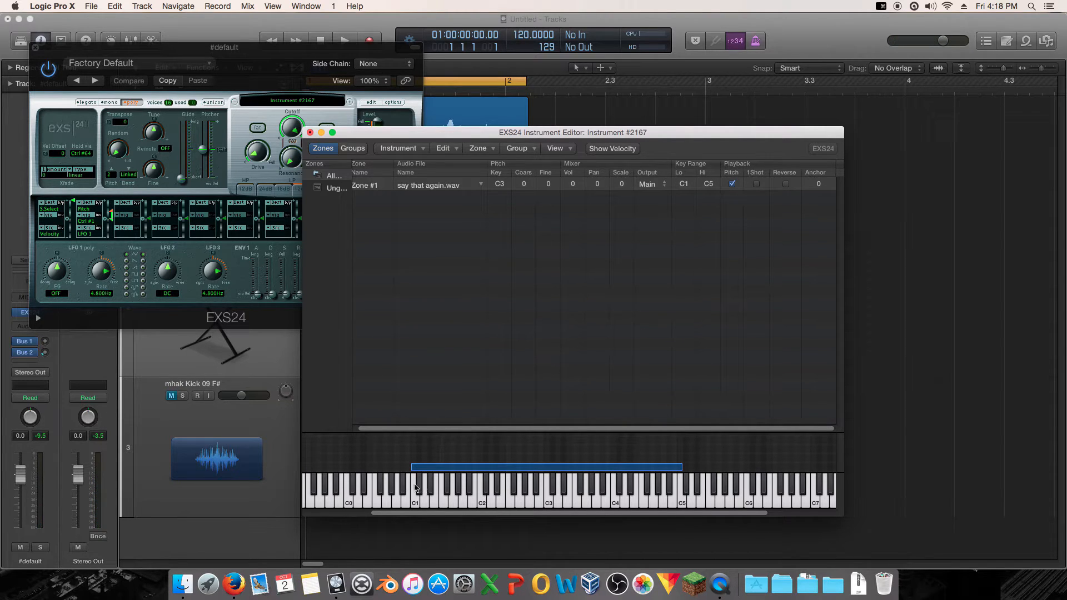
{"action": "mouse_move", "coordinate": [414, 489]}
{"action": "left_mouse_down"}
{"action": "mouse_move", "coordinate": [732, 491]}
{"action": "mouse_move", "coordinate": [414, 497]}
{"action": "left_mouse_up"}
{"action": "left_click", "coordinate": [413, 490]}
{"action": "left_click_drag", "start_coordinate": [350, 489], "coordinate": [398, 487]}
{"action": "left_click", "coordinate": [406, 485]}
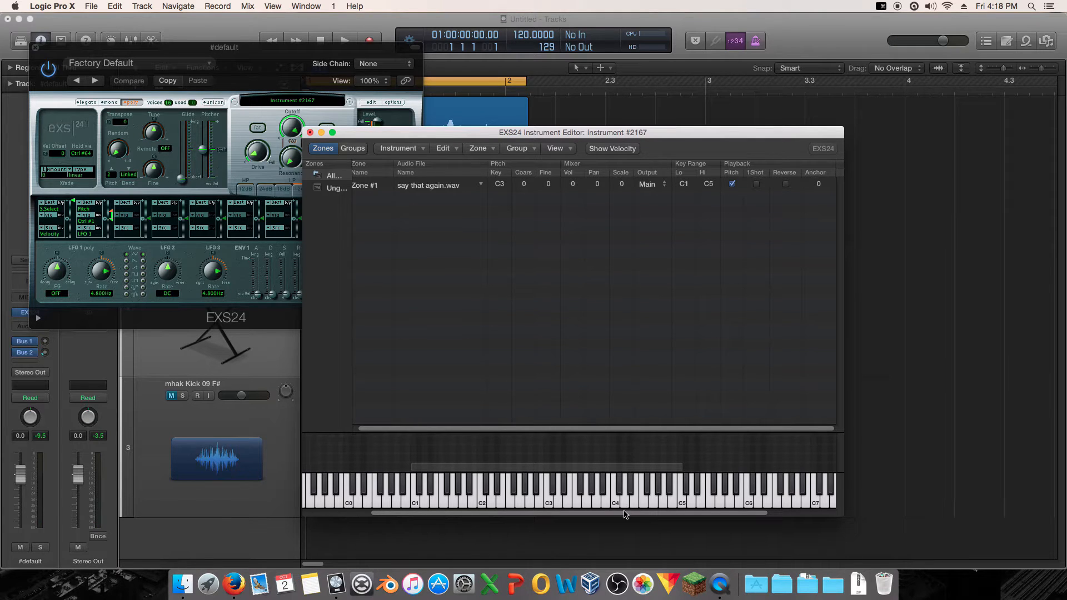
{"action": "mouse_move", "coordinate": [624, 511]}
{"action": "left_mouse_down"}
{"action": "mouse_move", "coordinate": [611, 510]}
{"action": "mouse_move", "coordinate": [635, 511]}
{"action": "mouse_move", "coordinate": [621, 511]}
{"action": "left_mouse_up"}
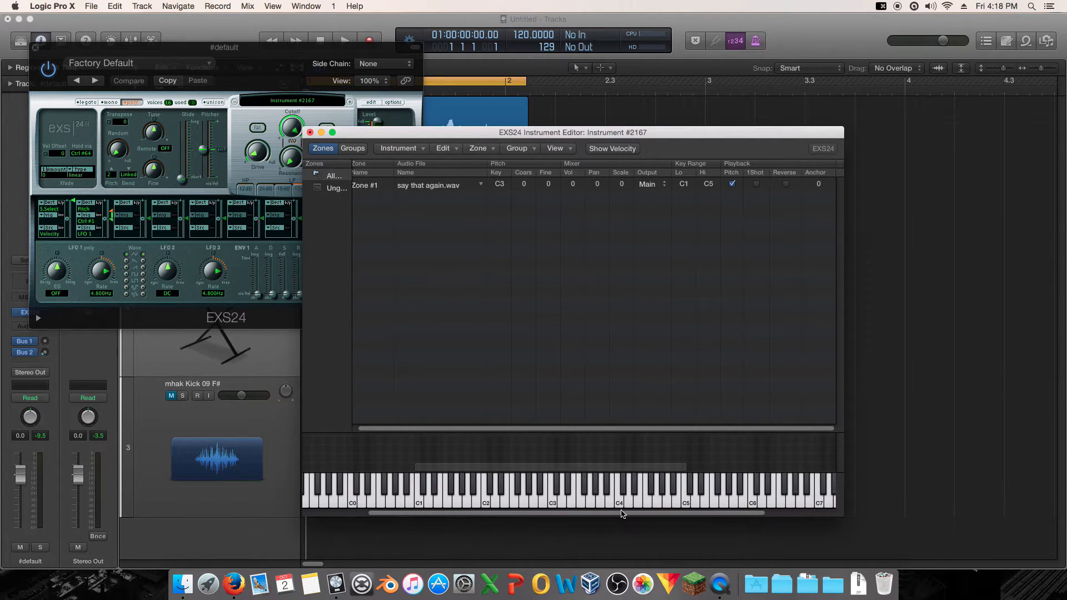
{"action": "left_click", "coordinate": [554, 504]}
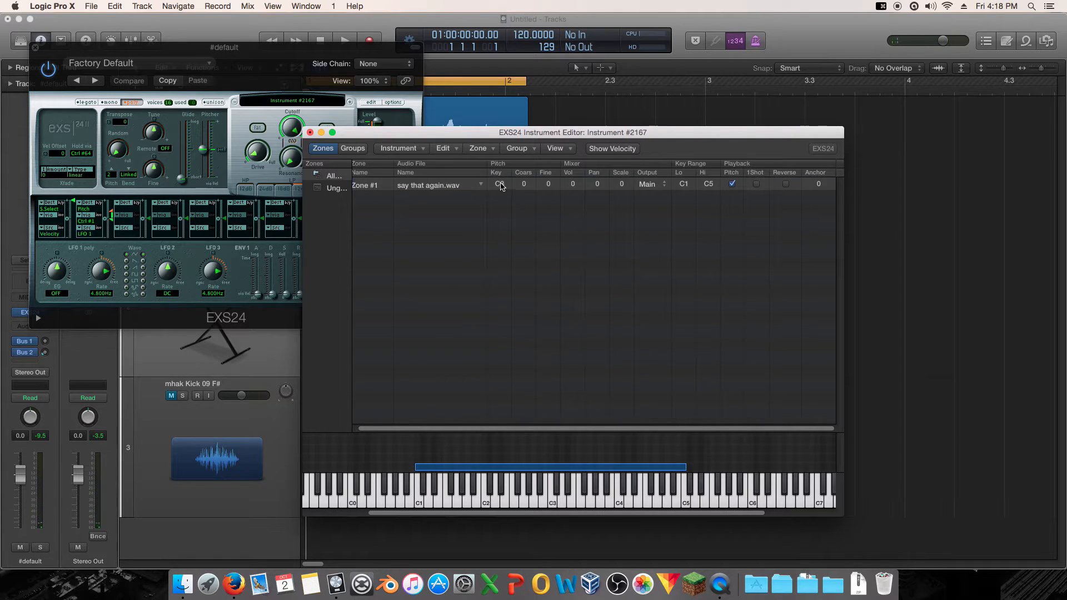
Try C1 as the root key of the "say that again.wav" zone and set it back to C3
{"action": "double_click", "coordinate": [500, 184]}
{"action": "left_click", "coordinate": [531, 234]}
{"action": "double_click", "coordinate": [499, 184]}
{"action": "type", "text": "C1"}
{"action": "key", "text": "Return"}
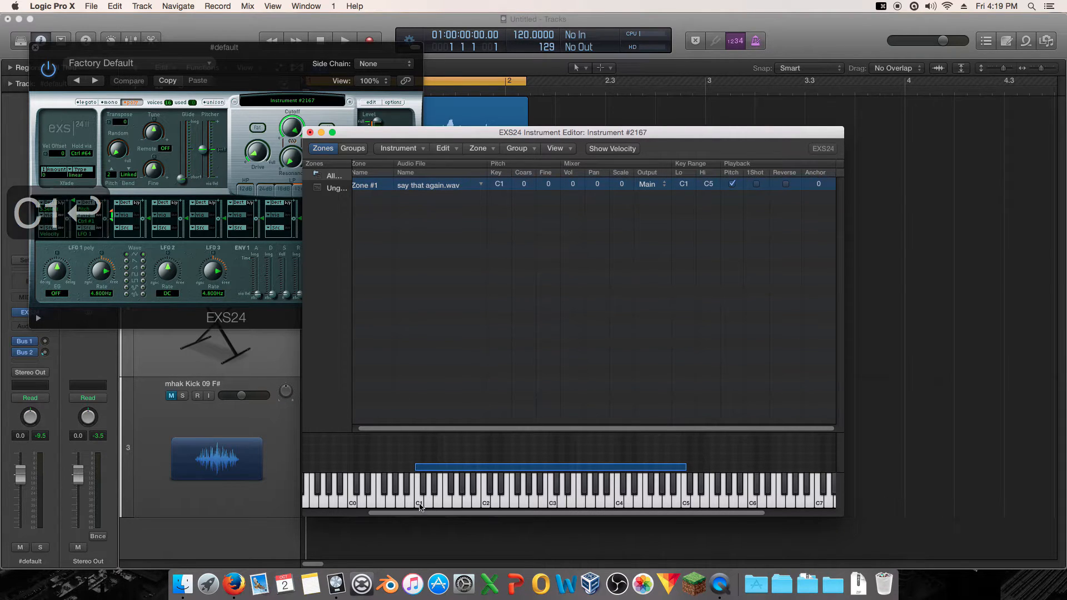
{"action": "type", "text": "C3"}
{"action": "key", "text": "Return"}
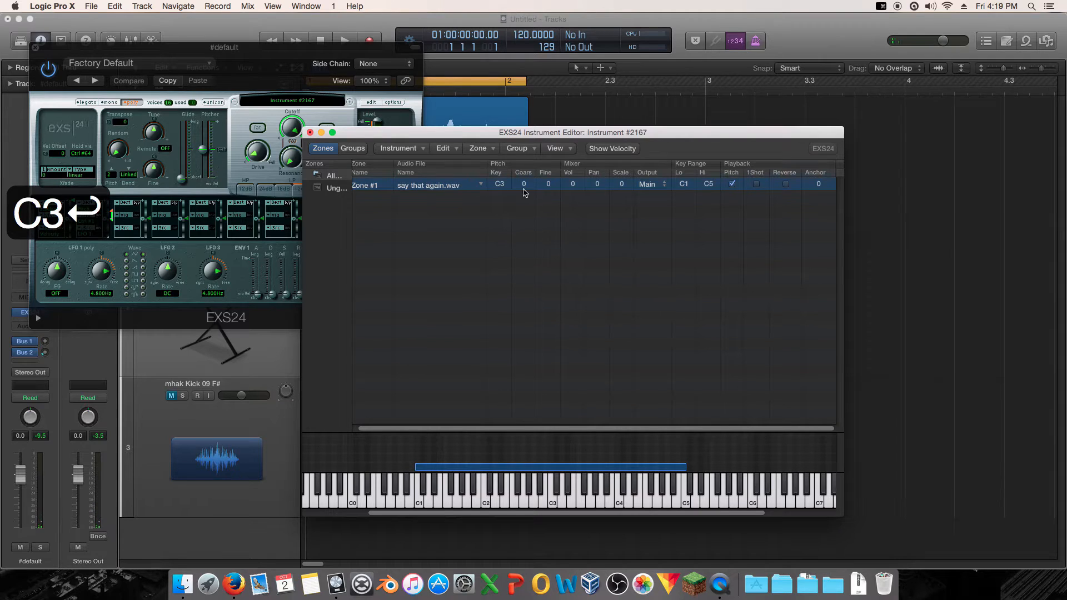
Audition several keys with the zone's Pitch option off, and turn Pitch back on
{"action": "mouse_move", "coordinate": [580, 502]}
{"action": "left_mouse_down"}
{"action": "mouse_move", "coordinate": [678, 496]}
{"action": "mouse_move", "coordinate": [406, 493]}
{"action": "mouse_move", "coordinate": [487, 493]}
{"action": "left_mouse_up"}
{"action": "left_click", "coordinate": [477, 494]}
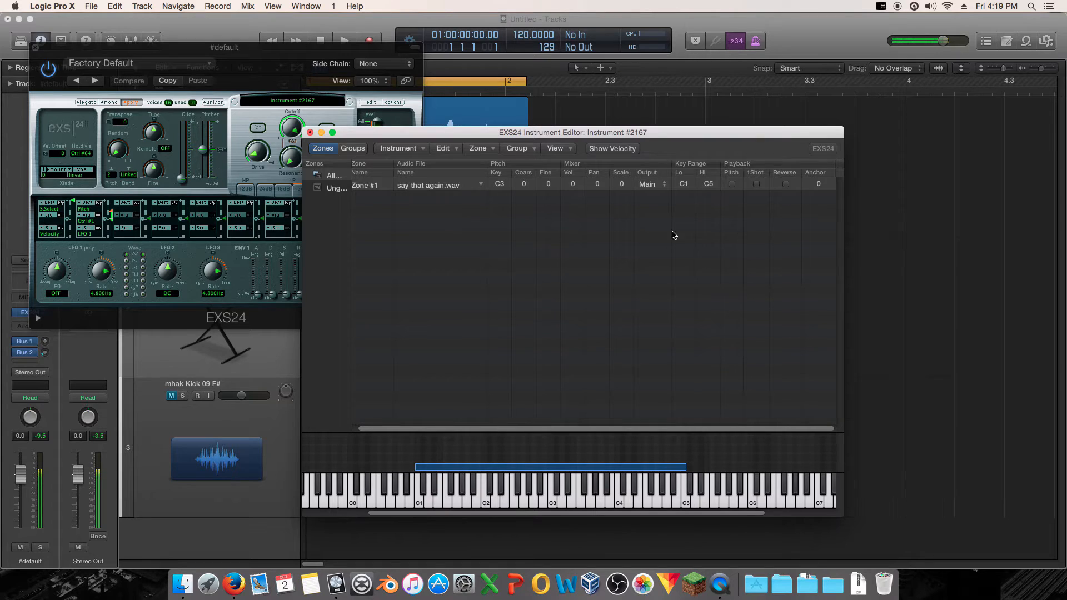
{"action": "left_click", "coordinate": [732, 184]}
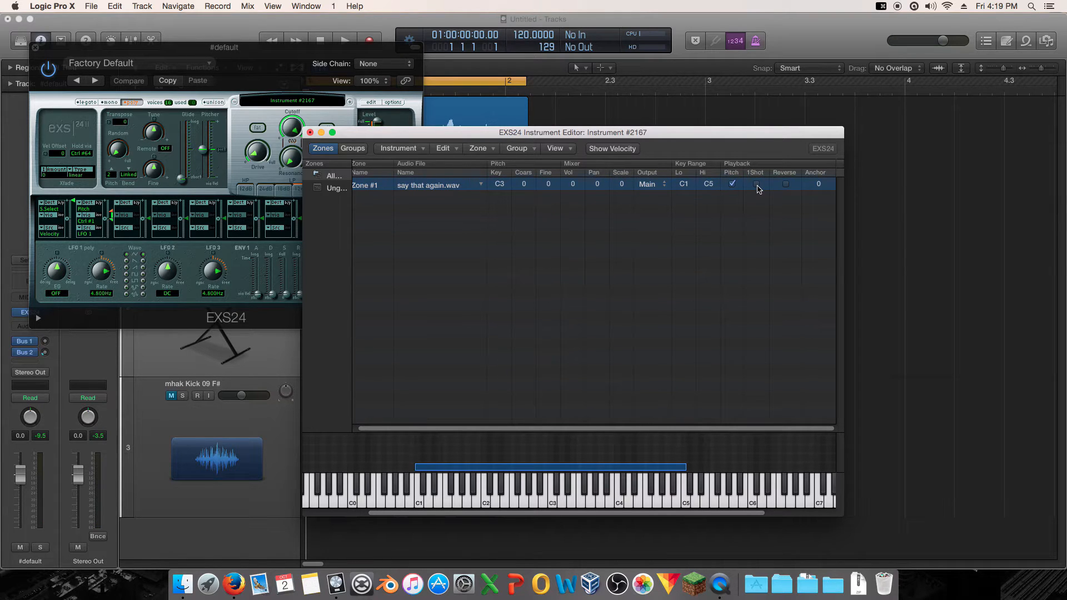
Audition C3 with the zone's 1Shot and Reverse playback options enabled, and turn both options back off
{"action": "left_click", "coordinate": [552, 502]}
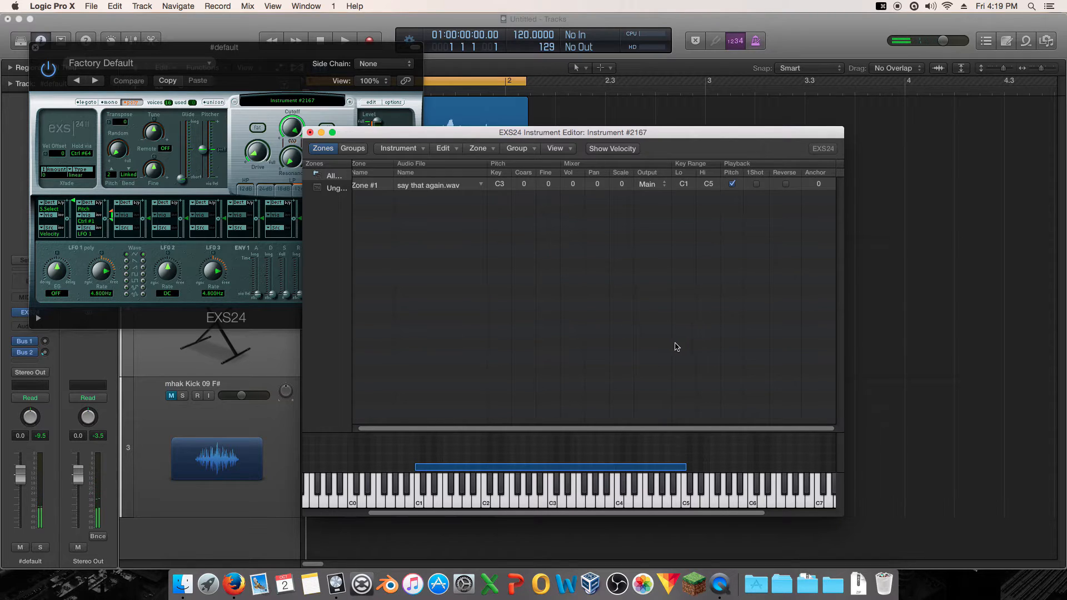
{"action": "left_click", "coordinate": [757, 184]}
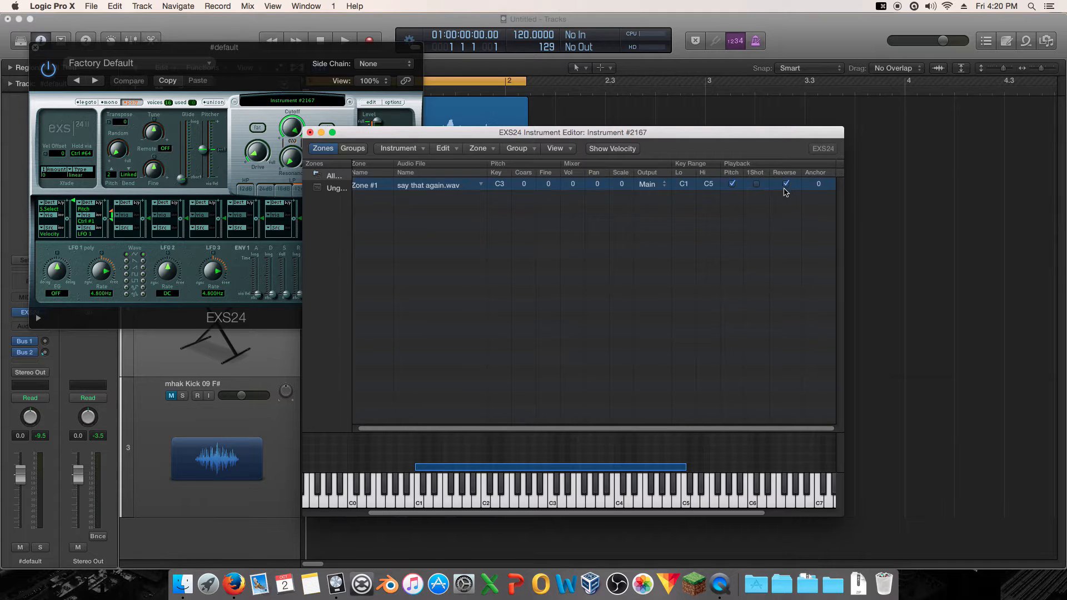
{"action": "left_click", "coordinate": [551, 500]}
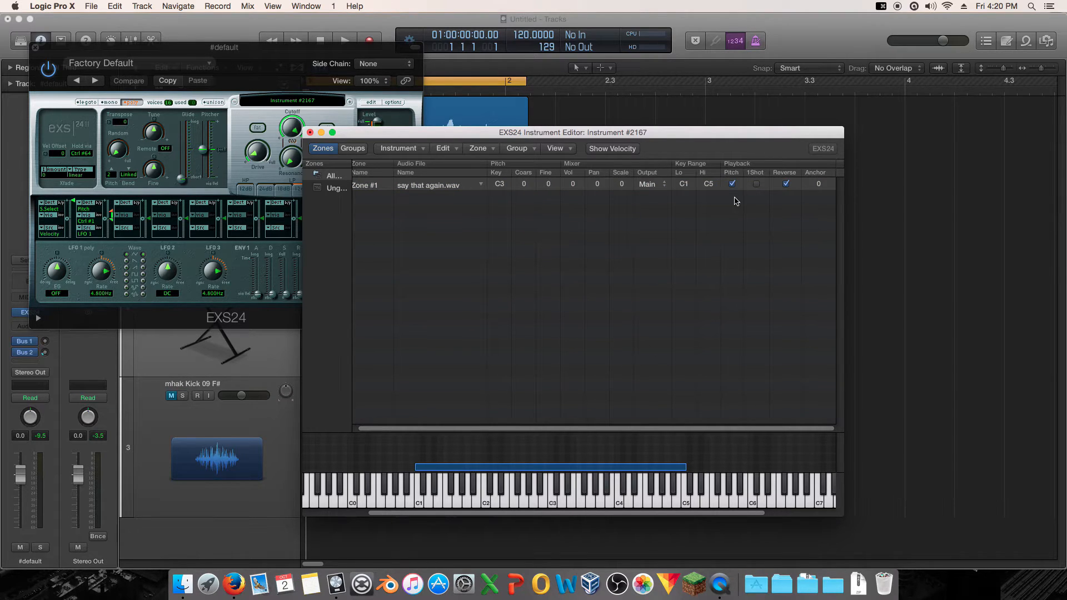
{"action": "left_click", "coordinate": [756, 184]}
{"action": "left_click", "coordinate": [549, 503]}
{"action": "left_click", "coordinate": [786, 184]}
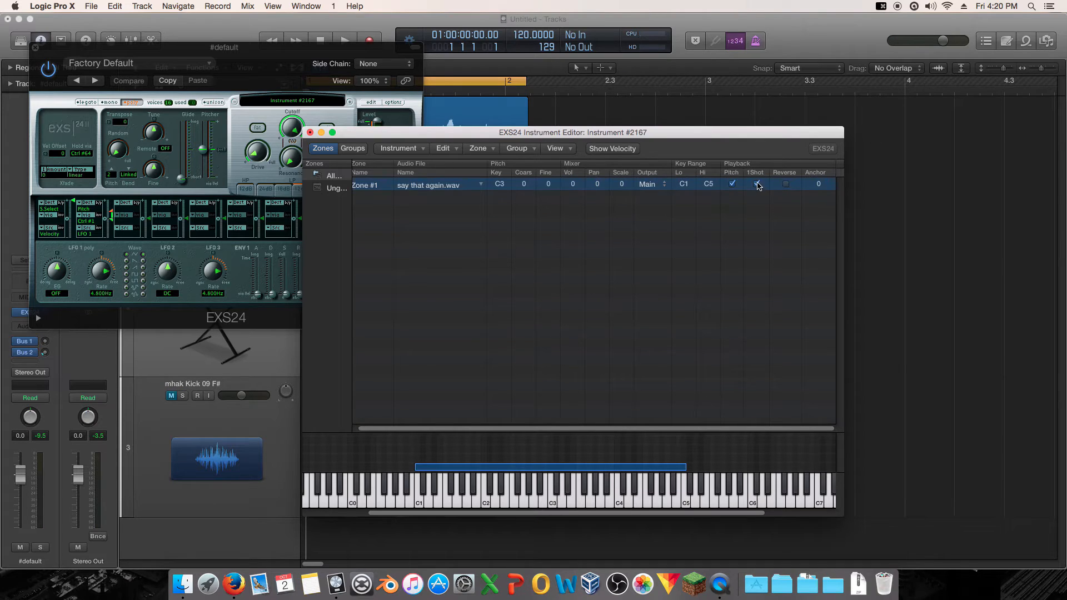
{"action": "left_click", "coordinate": [757, 184]}
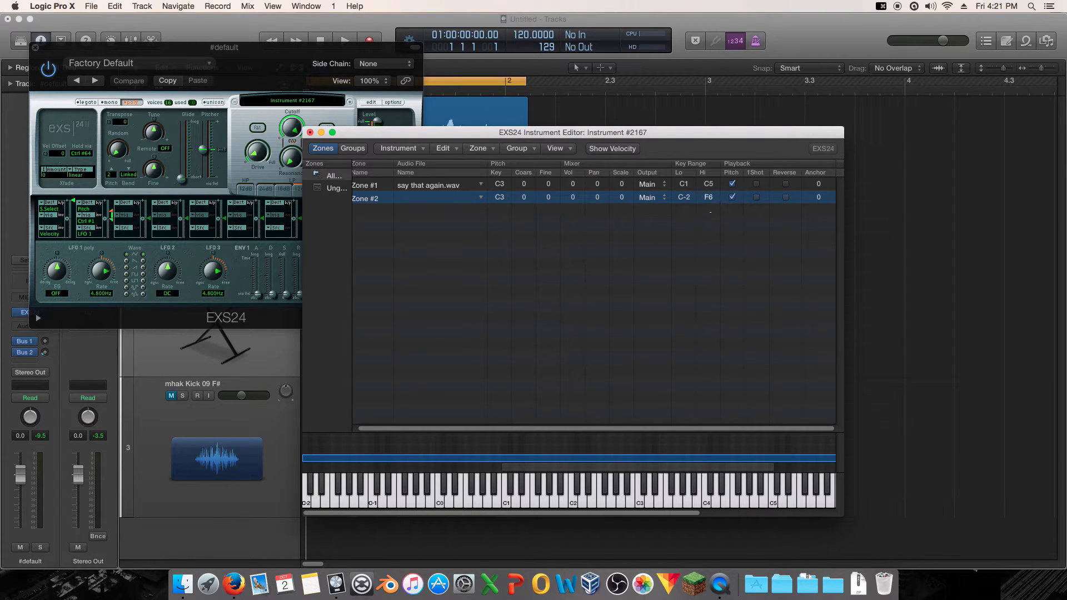
Limit Zone #2's high key to B0 and load HardKick07.wav into the zone
{"action": "left_click_drag", "start_coordinate": [710, 212], "coordinate": [713, 227]}
{"action": "left_click", "coordinate": [481, 197]}
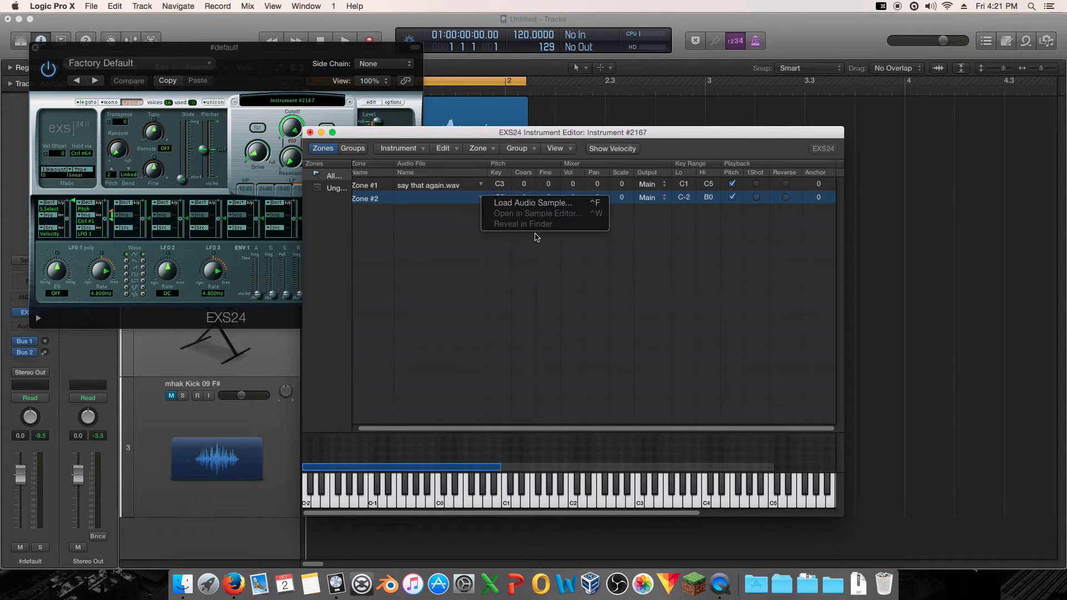
{"action": "left_click", "coordinate": [537, 206]}
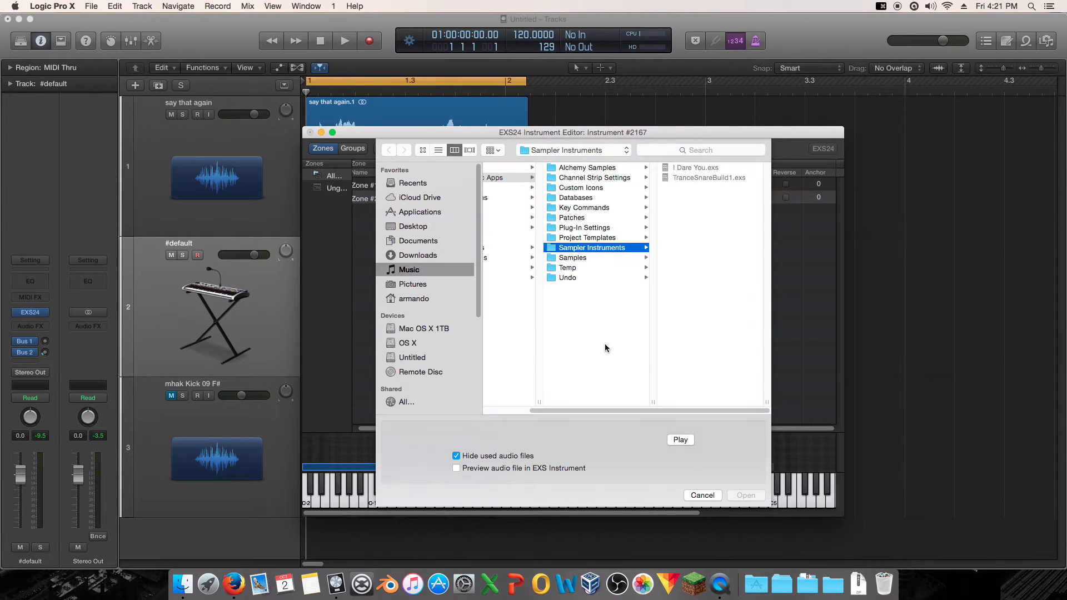
{"action": "left_click", "coordinate": [439, 269]}
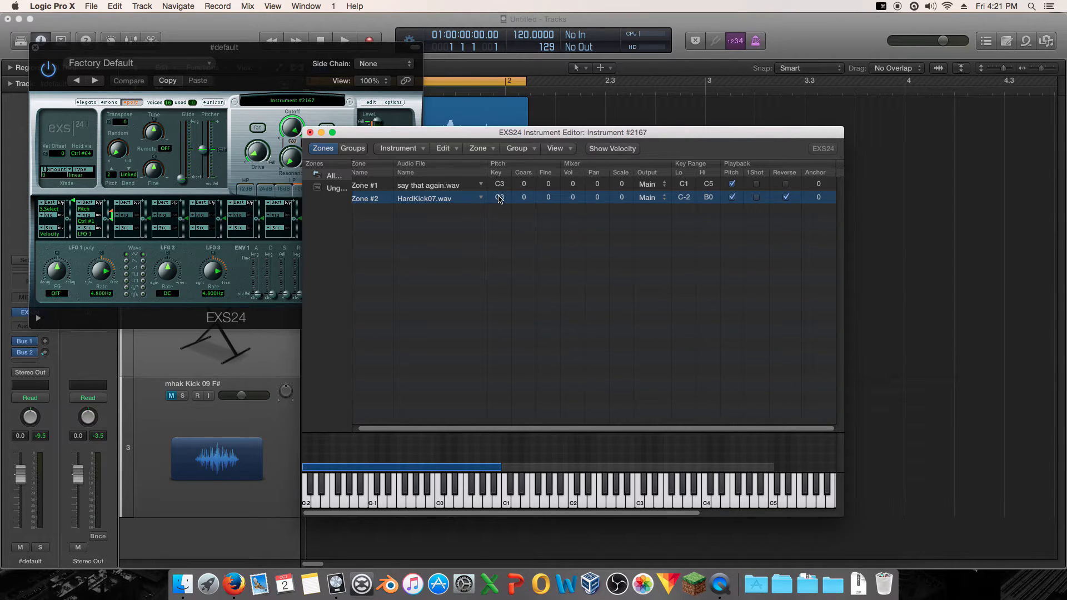
Set the root key of the HardKick07.wav zone to C-1
{"action": "double_click", "coordinate": [504, 198]}
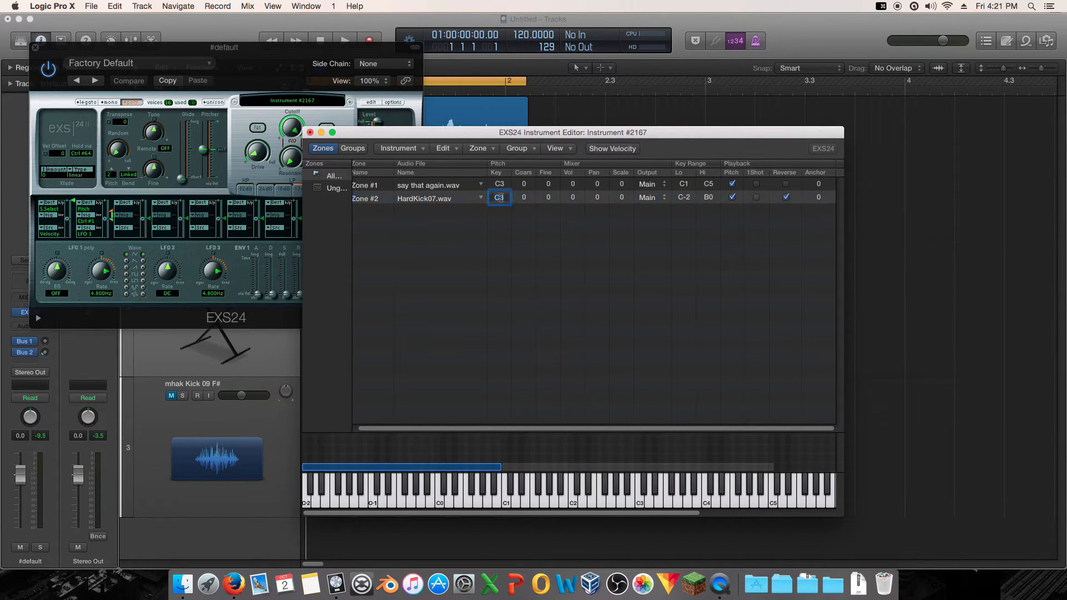
{"action": "key", "text": "BackSpace"}
{"action": "type", "text": "-1"}
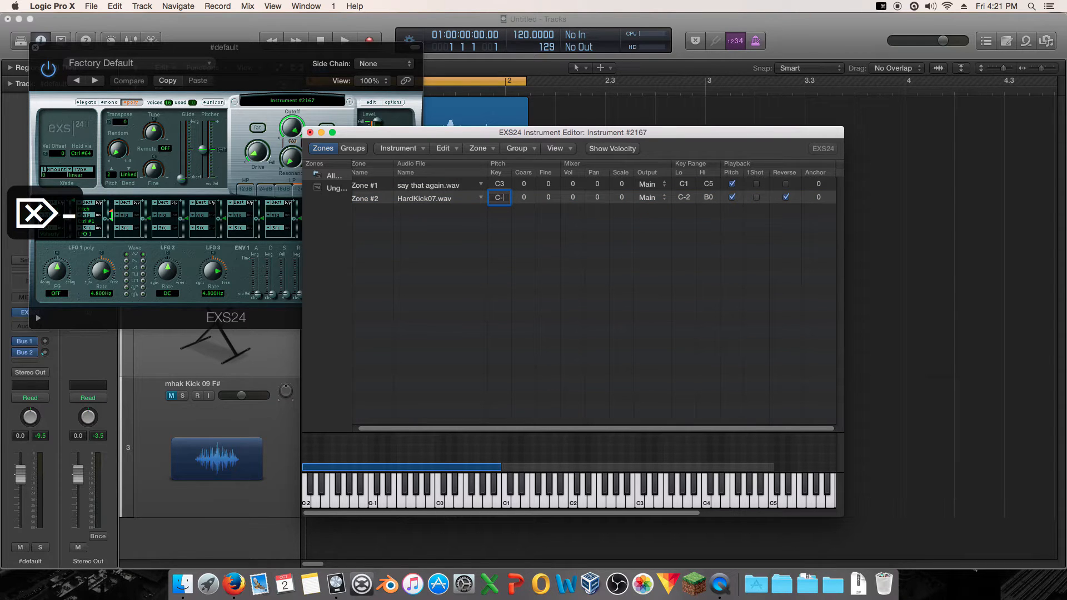
{"action": "key", "text": "Return"}
Audition the kick at C-1 and at other keys across both zones, and check where the two zone ranges meet
{"action": "left_click", "coordinate": [373, 500]}
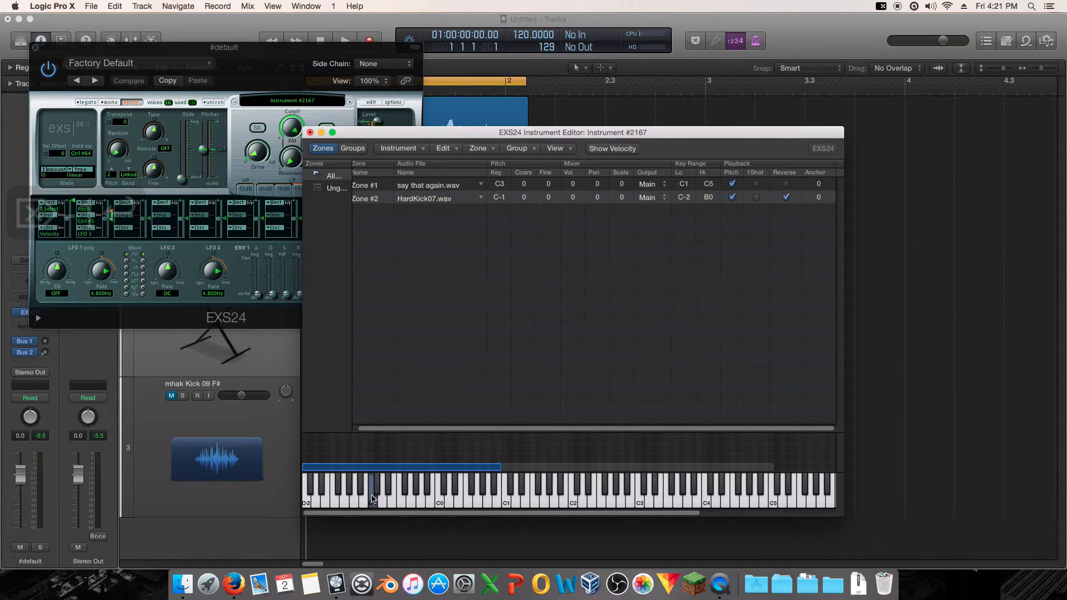
{"action": "left_click", "coordinate": [374, 500]}
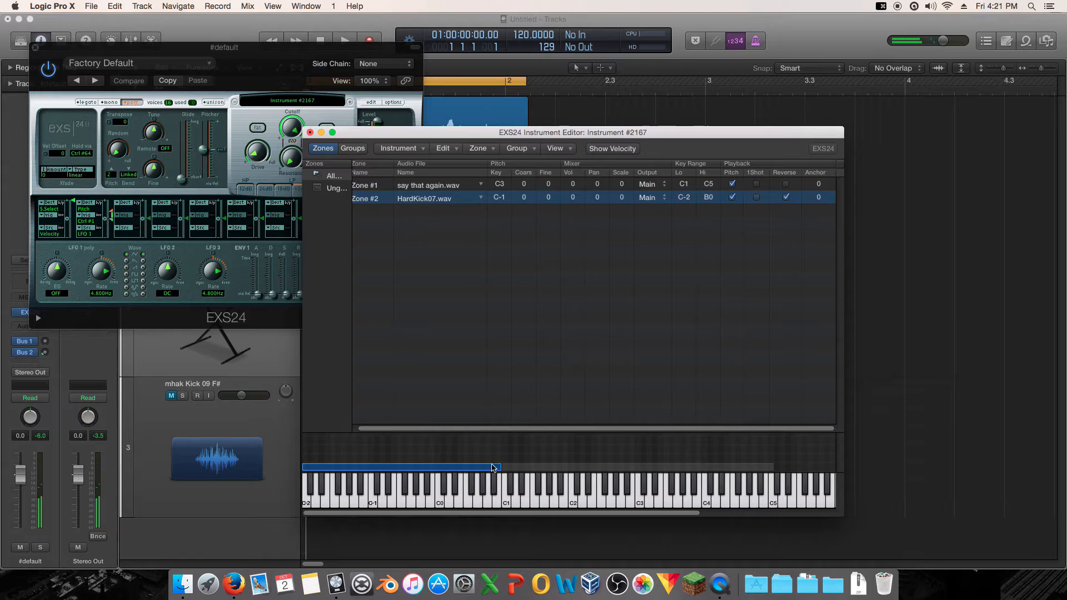
{"action": "left_click", "coordinate": [346, 497]}
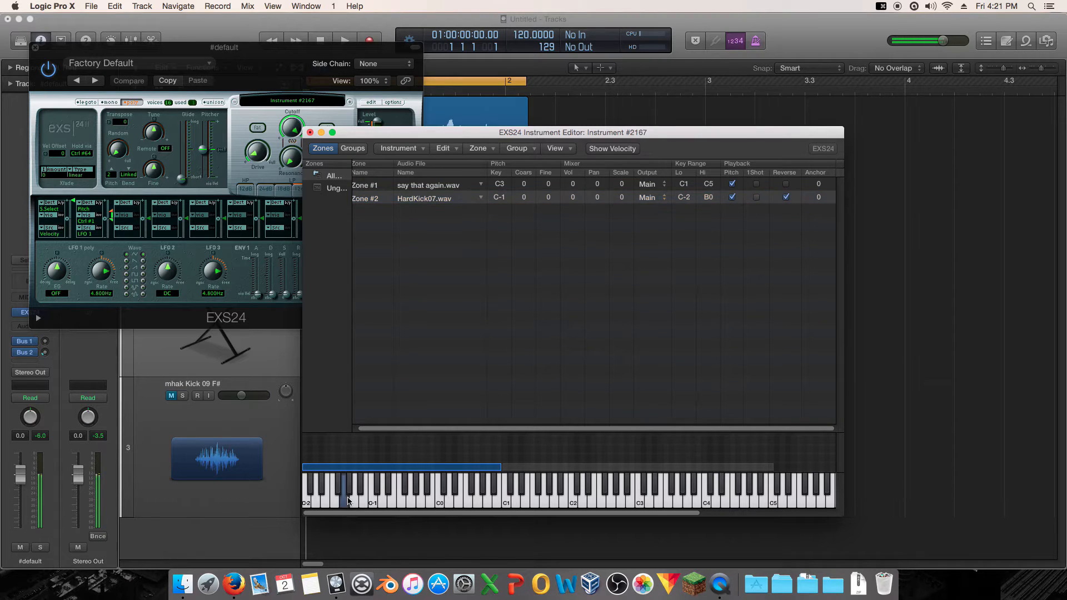
{"action": "left_click", "coordinate": [402, 499]}
{"action": "mouse_move", "coordinate": [429, 499]}
{"action": "left_mouse_down"}
{"action": "mouse_move", "coordinate": [329, 500]}
{"action": "mouse_move", "coordinate": [579, 492]}
{"action": "left_mouse_up"}
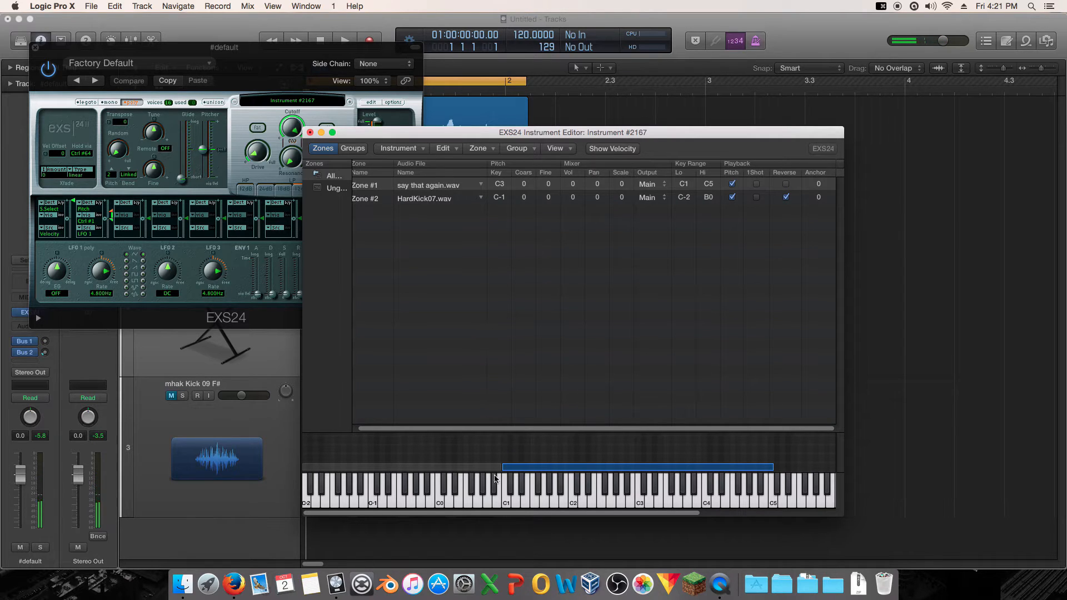
{"action": "left_click_drag", "start_coordinate": [511, 458], "coordinate": [496, 466]}
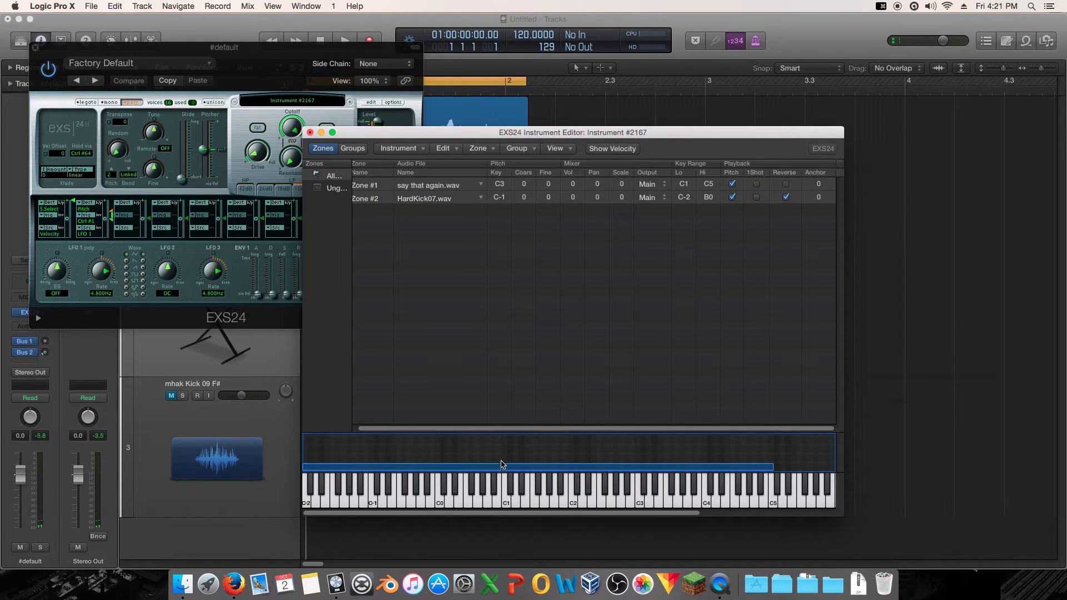
{"action": "left_click", "coordinate": [502, 461]}
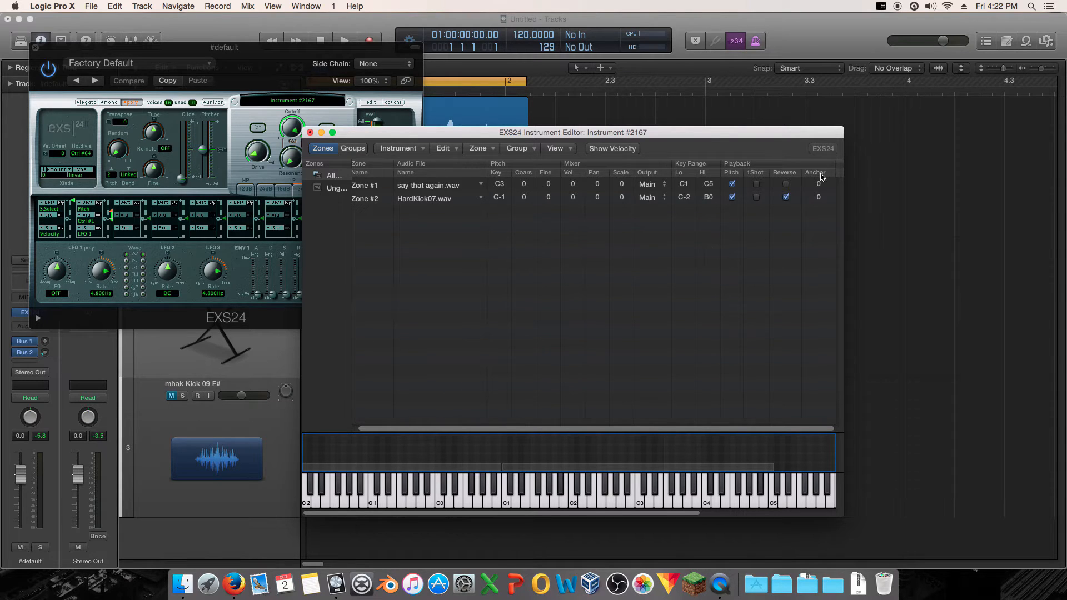
Create an empty MIDI region at the start of the #default track and open it in the Piano Roll
{"action": "left_click_drag", "start_coordinate": [439, 132], "coordinate": [566, 117]}
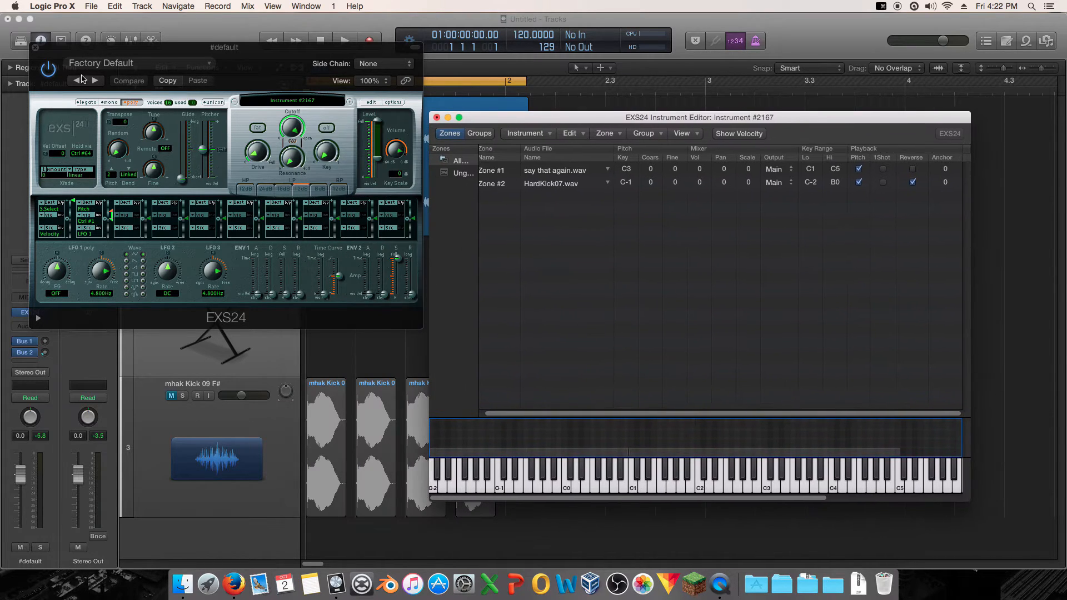
{"action": "left_click", "coordinate": [37, 51]}
{"action": "right_click", "coordinate": [324, 328]}
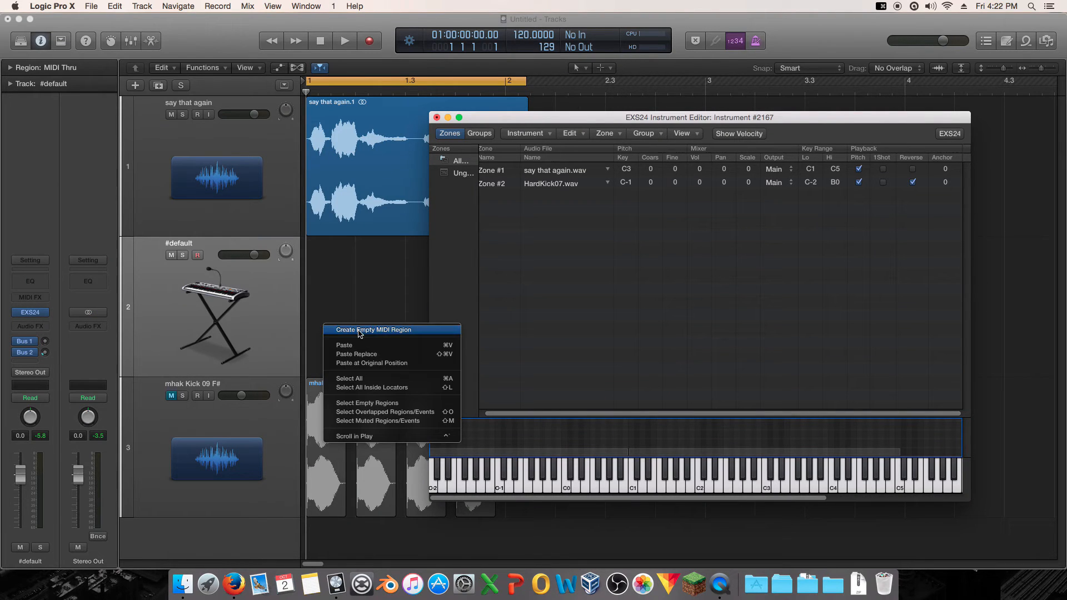
{"action": "left_click", "coordinate": [360, 333]}
{"action": "double_click", "coordinate": [372, 285]}
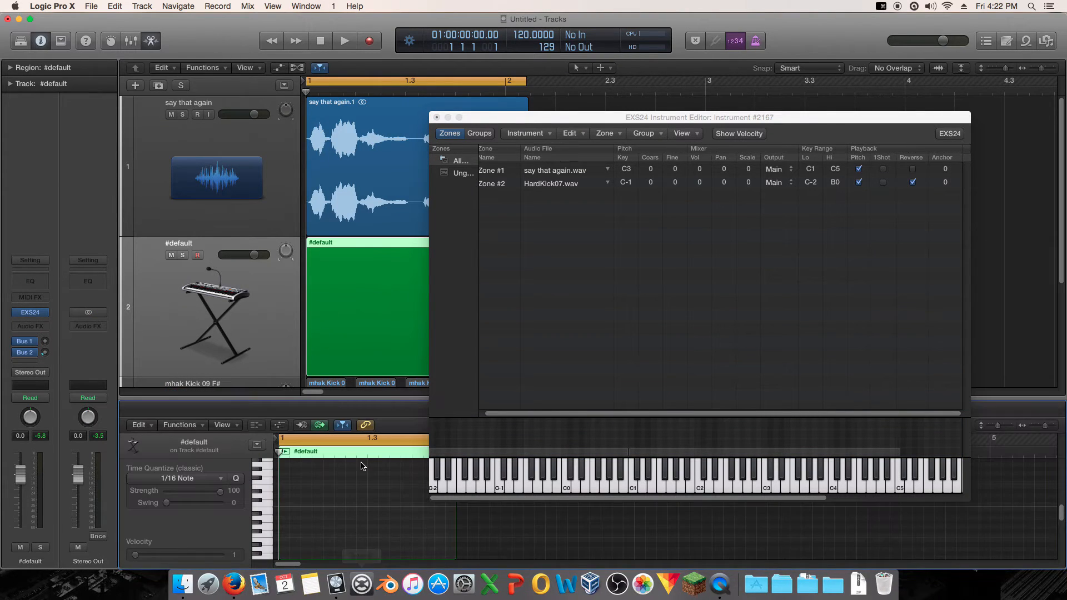
Add a short C3 note at beat 3 of the new MIDI region
{"action": "left_click", "coordinate": [371, 505]}
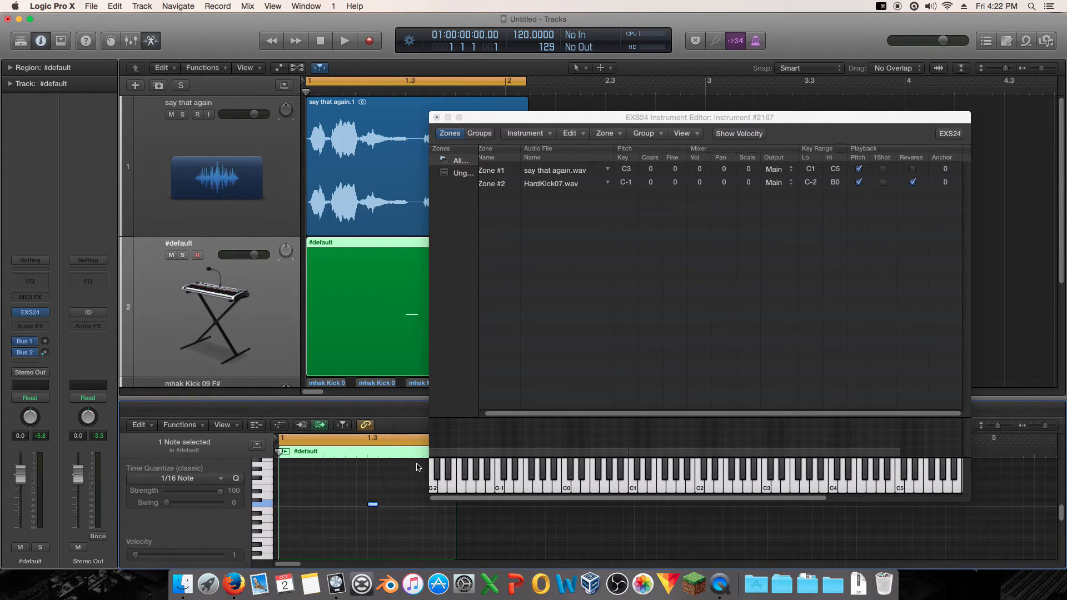
{"action": "left_click", "coordinate": [373, 506]}
{"action": "left_click_drag", "start_coordinate": [372, 505], "coordinate": [373, 508]}
Close the instrument editor, saving the instrument as "I Dare You" in Sampler Instruments and replacing the existing file
{"action": "left_click", "coordinate": [643, 403]}
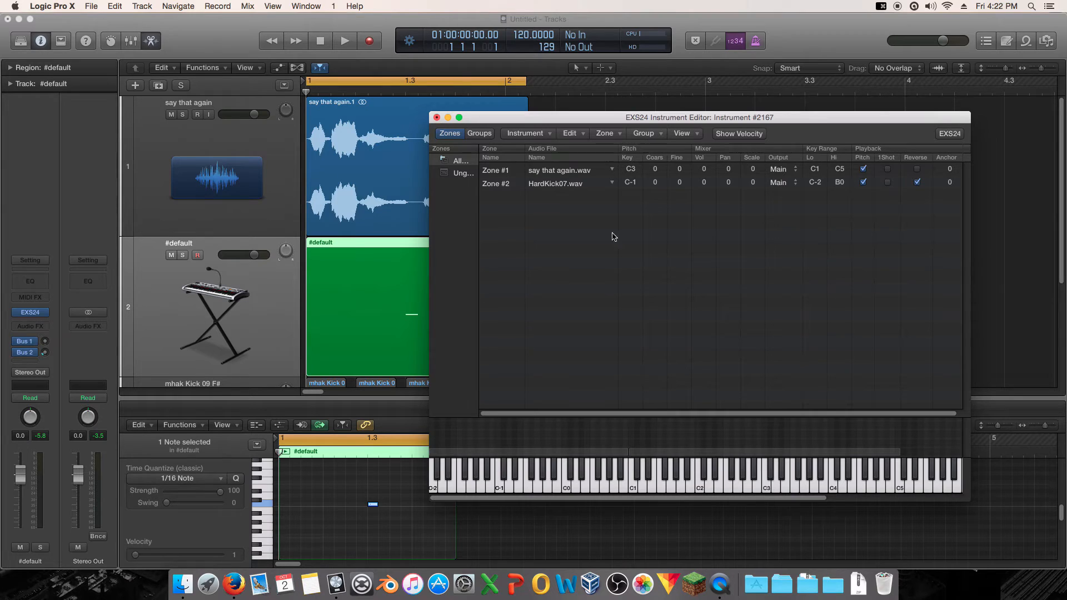
{"action": "left_click", "coordinate": [437, 117]}
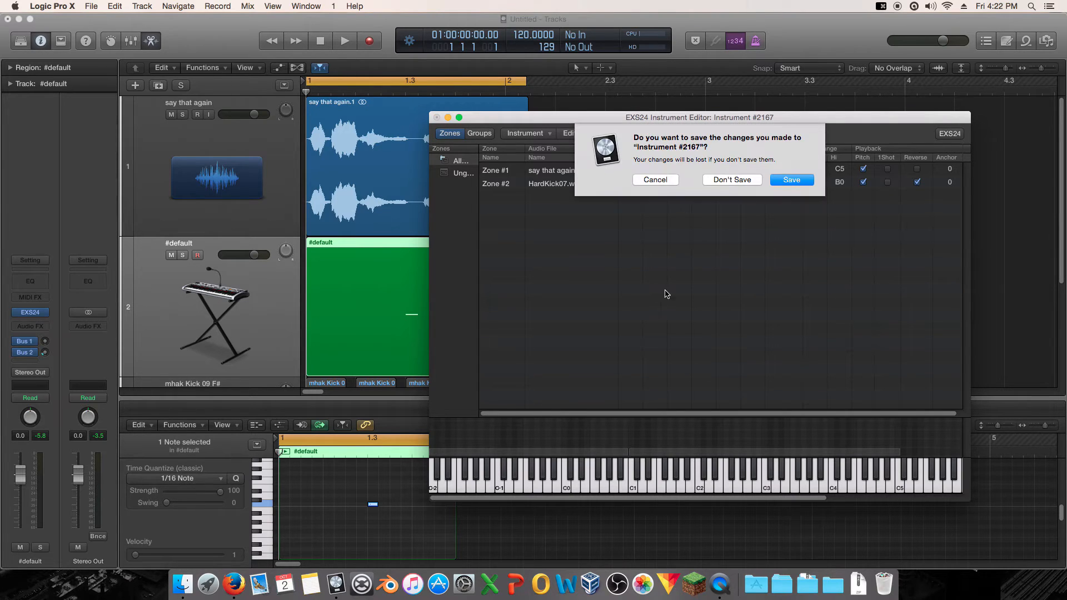
{"action": "left_click", "coordinate": [775, 178]}
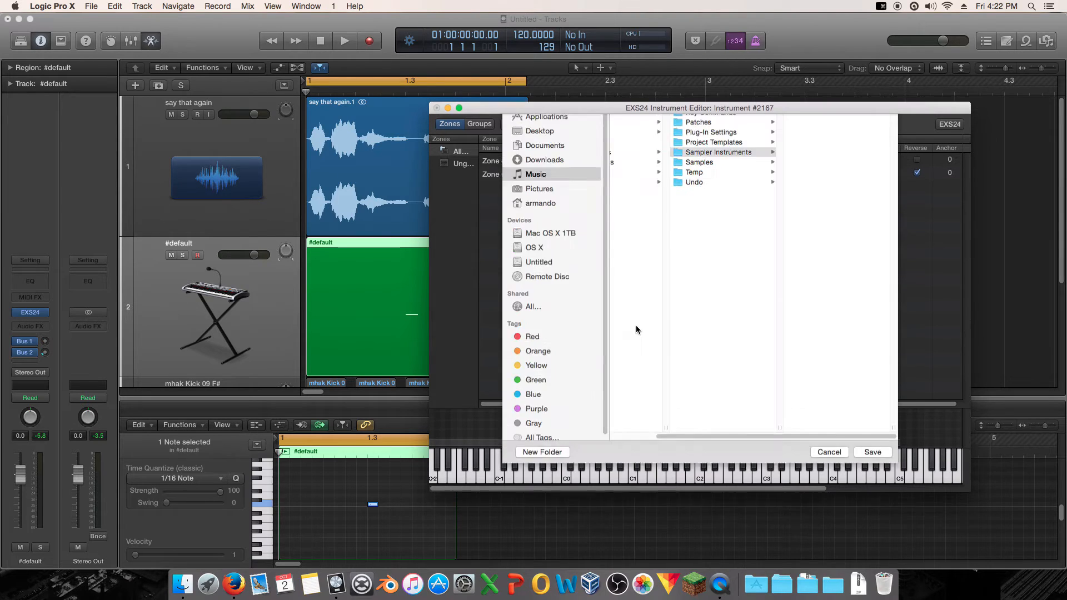
{"action": "left_click", "coordinate": [817, 180]}
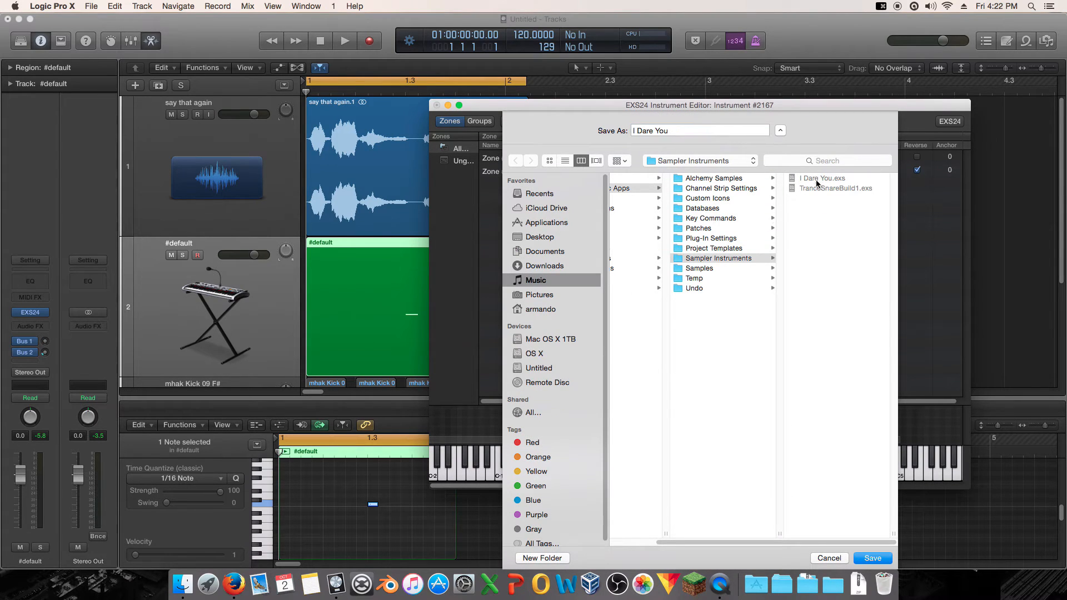
{"action": "left_click", "coordinate": [866, 558]}
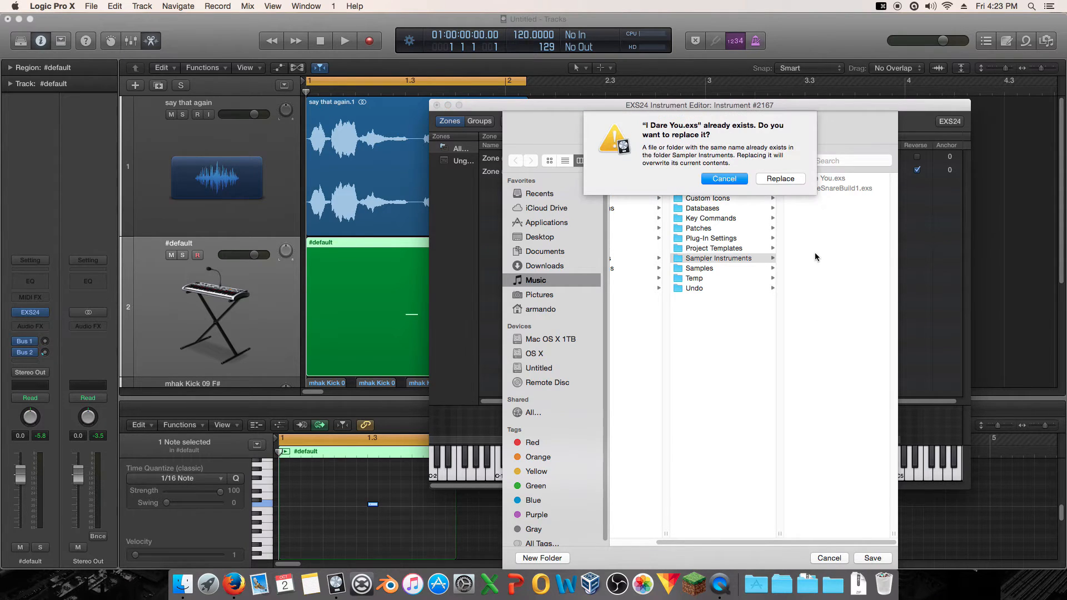
{"action": "left_click", "coordinate": [778, 180]}
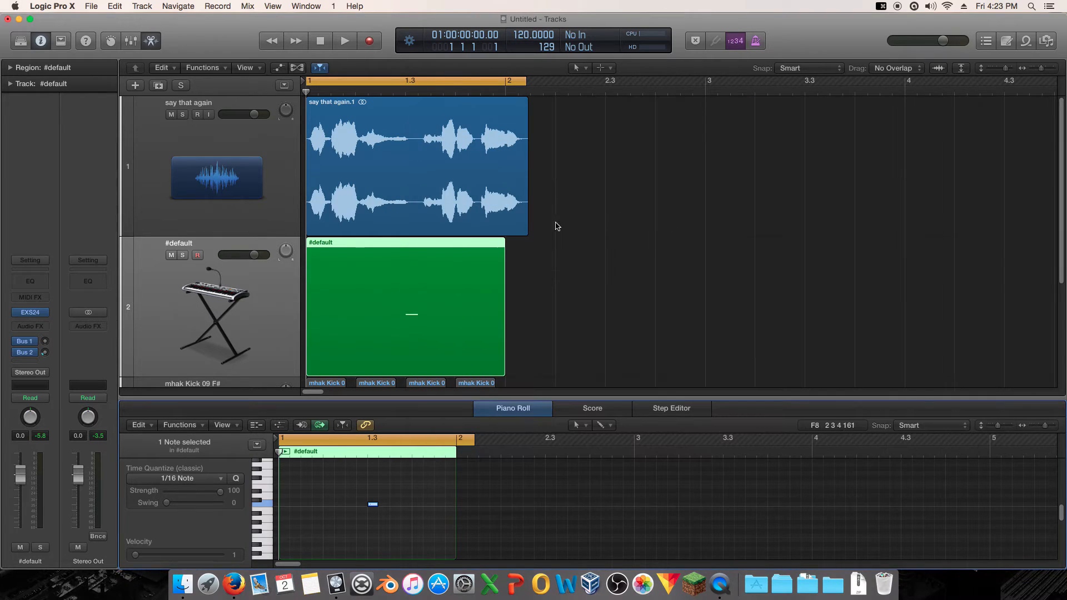
Reopen the track's EXS24, and make the C3 note one beat long, starting at the beginning of the region
{"action": "left_click", "coordinate": [30, 312]}
{"action": "left_click_drag", "start_coordinate": [317, 46], "coordinate": [576, 91]}
{"action": "left_click_drag", "start_coordinate": [414, 482], "coordinate": [304, 507]}
{"action": "left_click", "coordinate": [305, 507]}
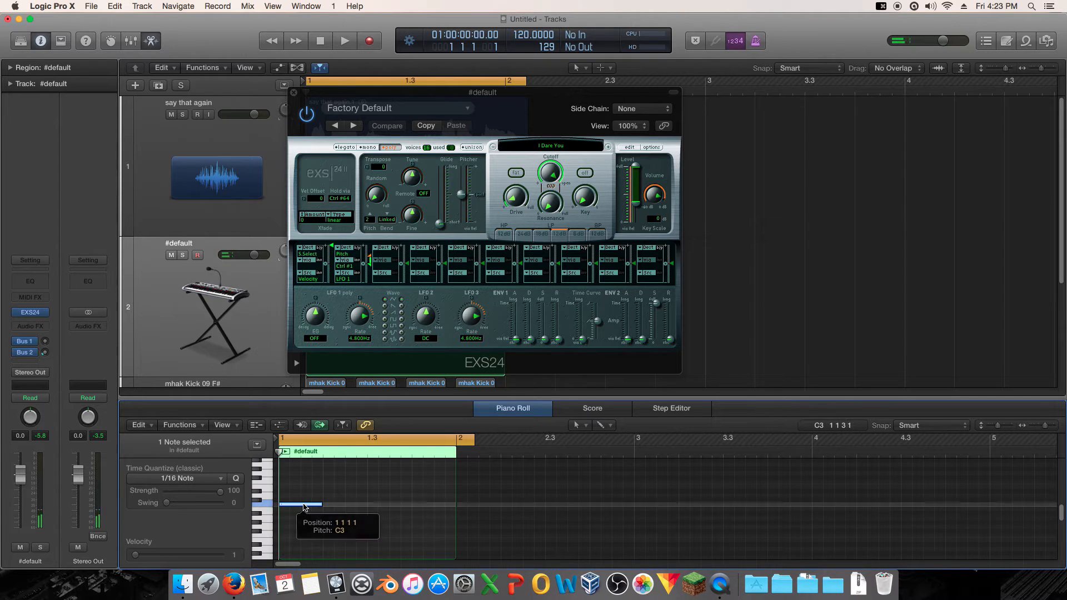
Raise the lower handle of the EXS24's Level slider from -30 dB to the maximum and audition the C3 note
{"action": "left_click", "coordinate": [638, 208]}
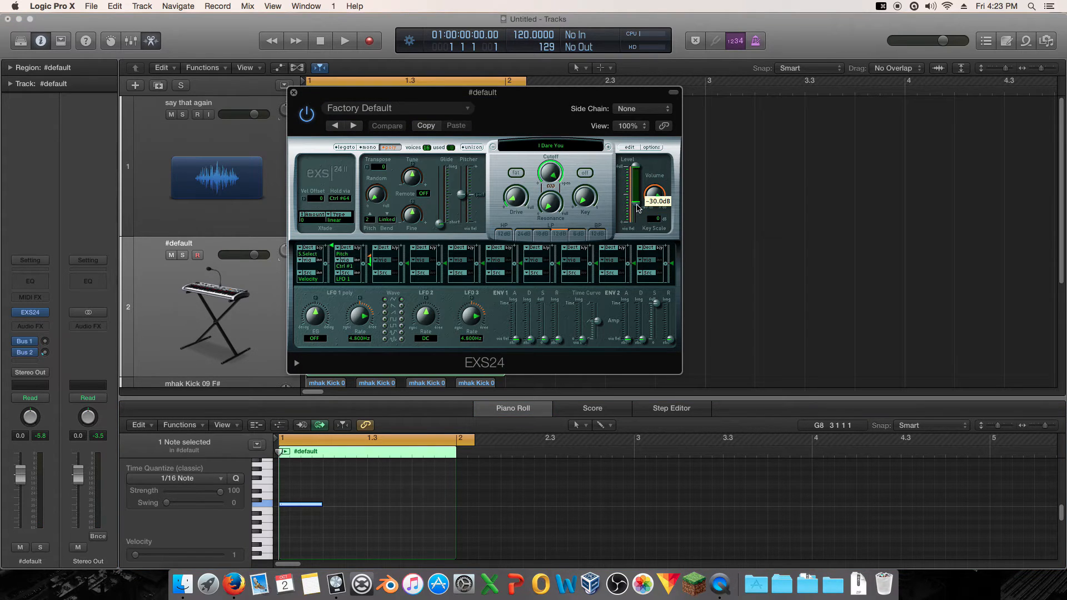
{"action": "left_click_drag", "start_coordinate": [638, 209], "coordinate": [637, 168]}
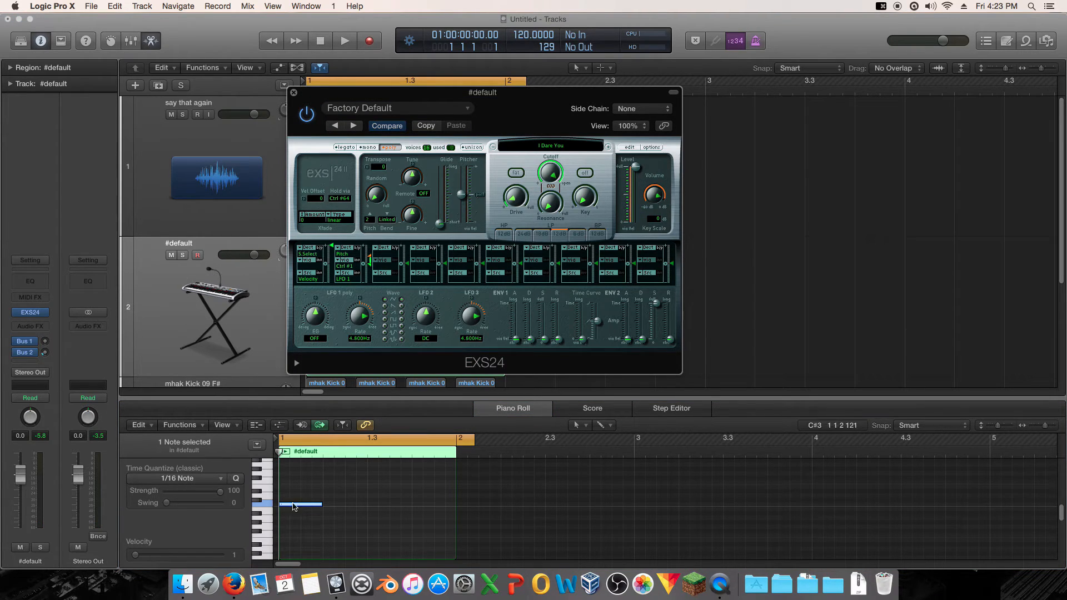
{"action": "left_click", "coordinate": [291, 508]}
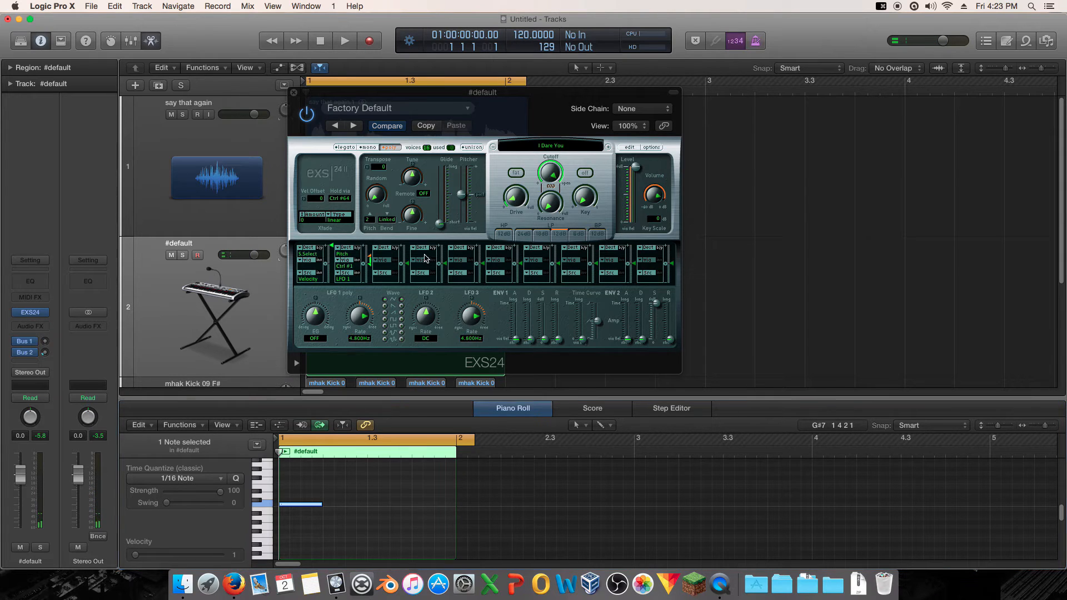
Set Sample Start as the destination of the fourth modulation slot with Velocity as source, and audition the C3 note
{"action": "left_click", "coordinate": [422, 248]}
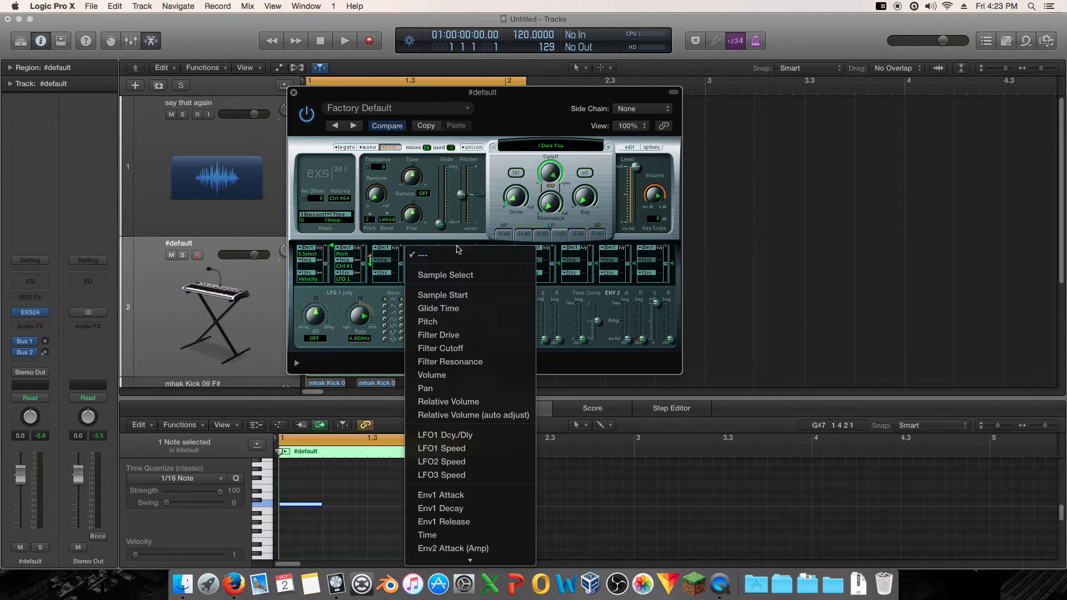
{"action": "left_click", "coordinate": [442, 295]}
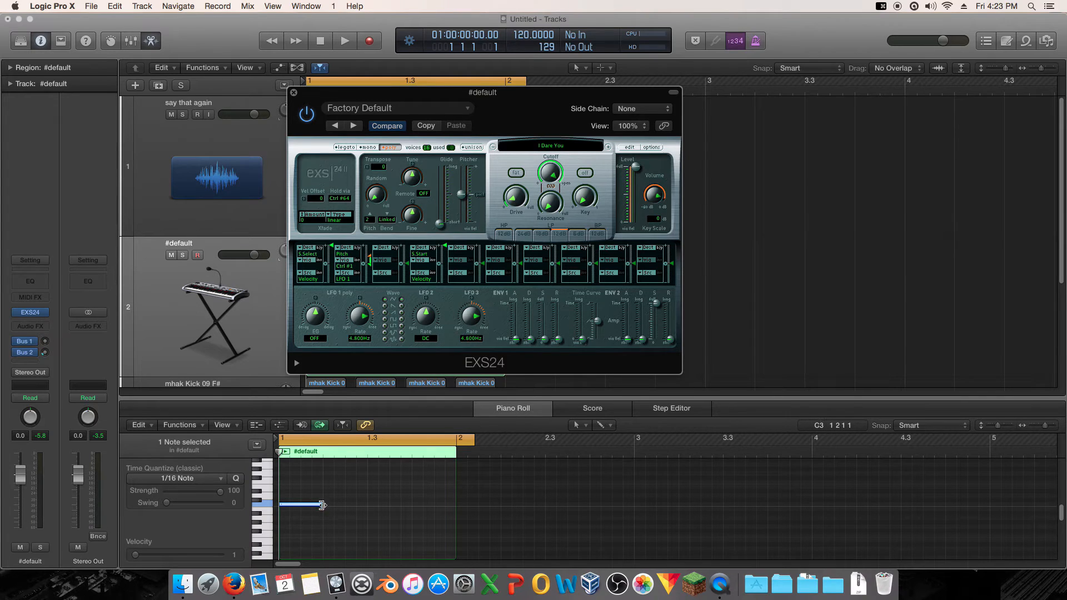
{"action": "left_click", "coordinate": [304, 507]}
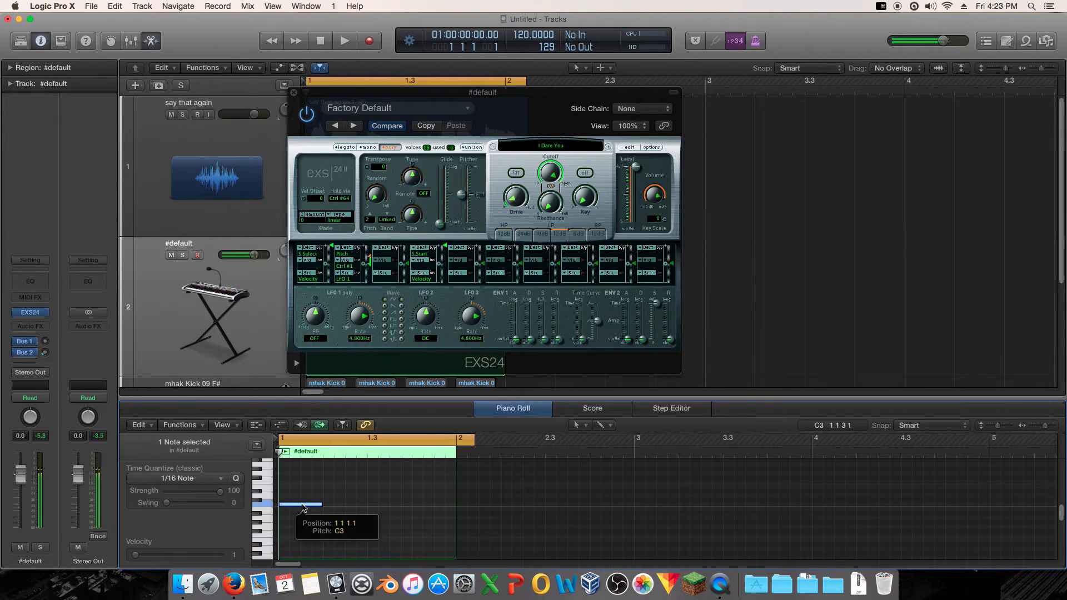
Add a second C3 note directly after the first with velocity 127, and audition both notes for comparison
{"action": "left_click", "coordinate": [329, 506], "text": "super"}
{"action": "left_click_drag", "start_coordinate": [135, 555], "coordinate": [470, 535]}
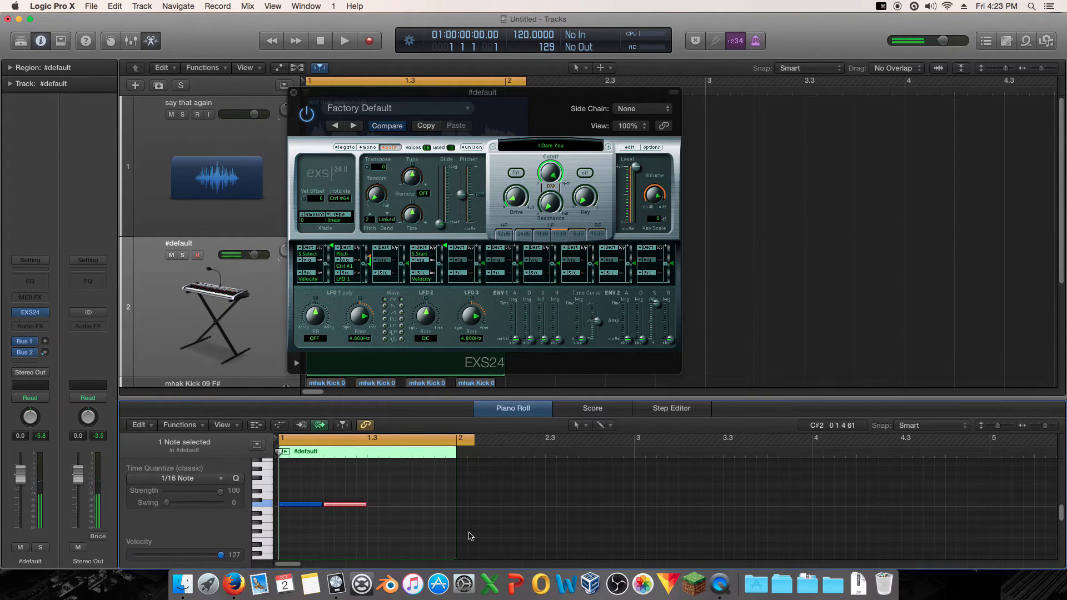
{"action": "left_click", "coordinate": [309, 504]}
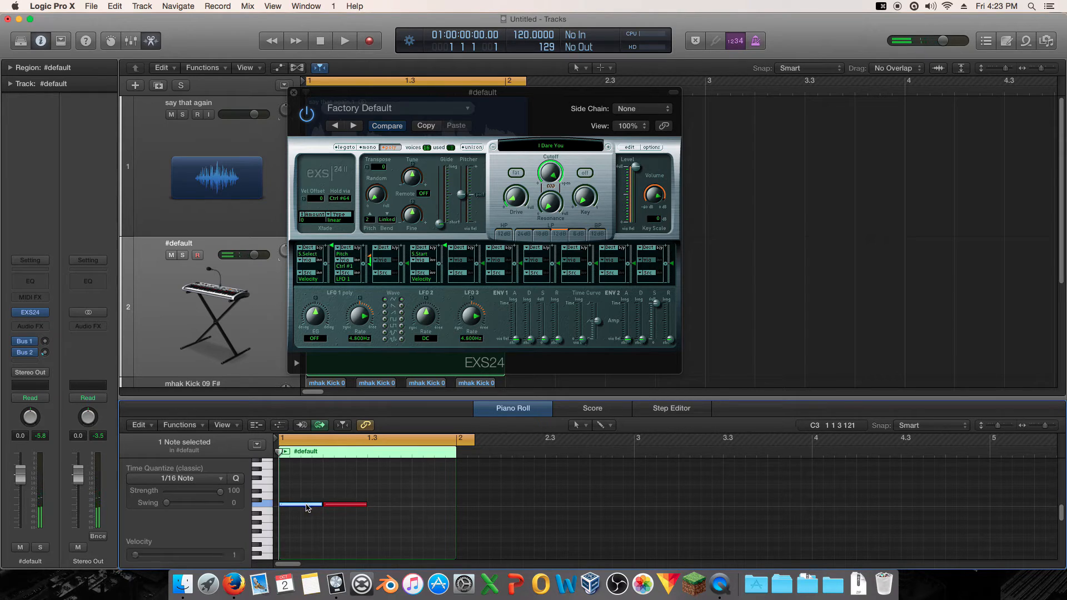
{"action": "left_click", "coordinate": [350, 504]}
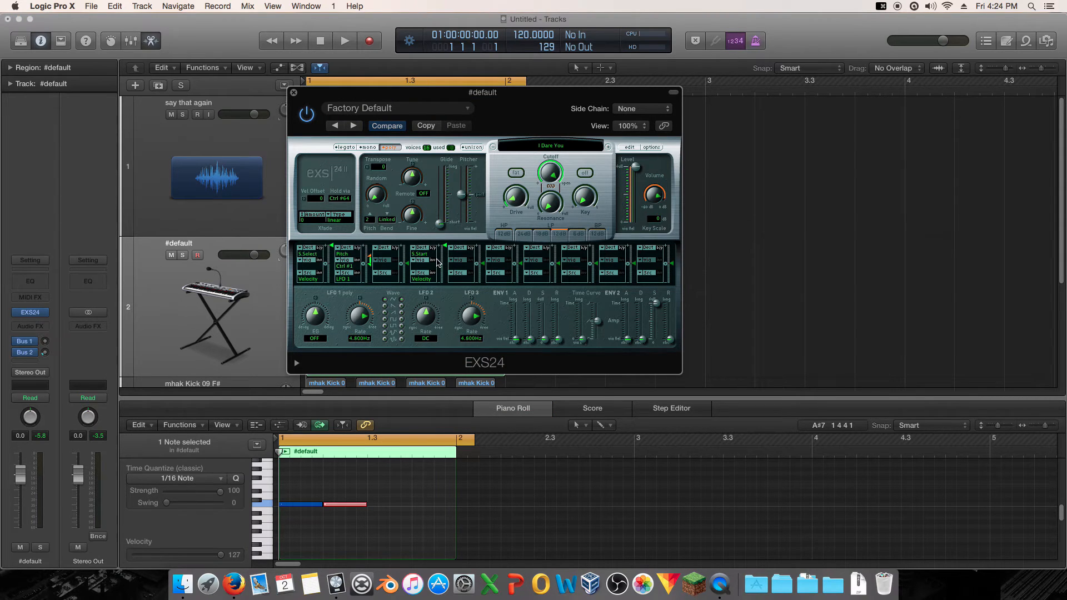
Check the Sample Start modulation amount and the second note's velocity at their maximum, and audition the C3 notes
{"action": "left_click_drag", "start_coordinate": [445, 245], "coordinate": [444, 237]}
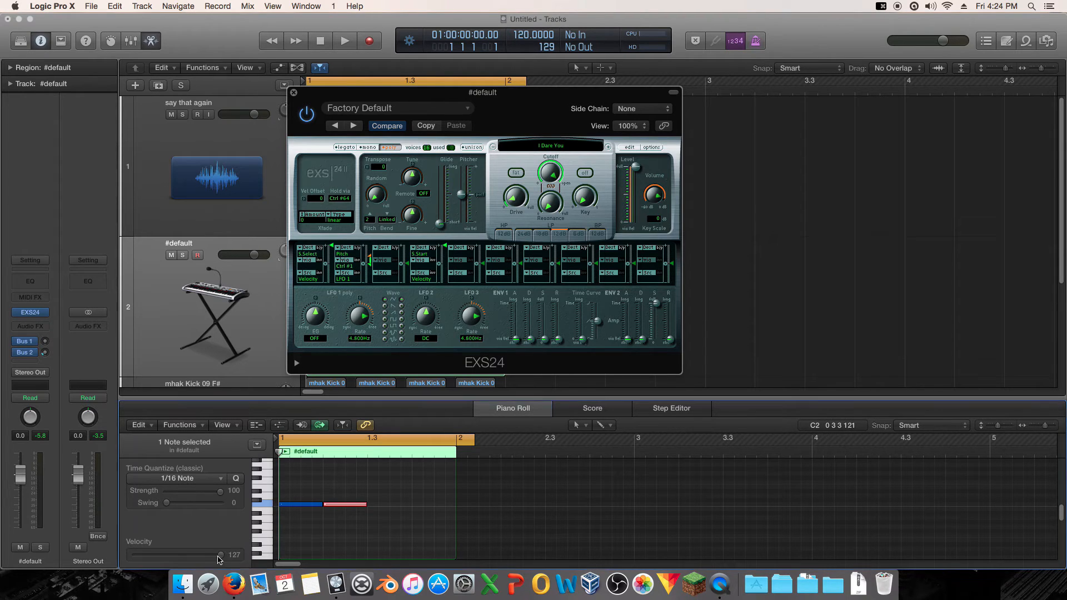
{"action": "left_click_drag", "start_coordinate": [220, 555], "coordinate": [228, 556]}
{"action": "left_click", "coordinate": [364, 512]}
{"action": "left_click", "coordinate": [348, 507]}
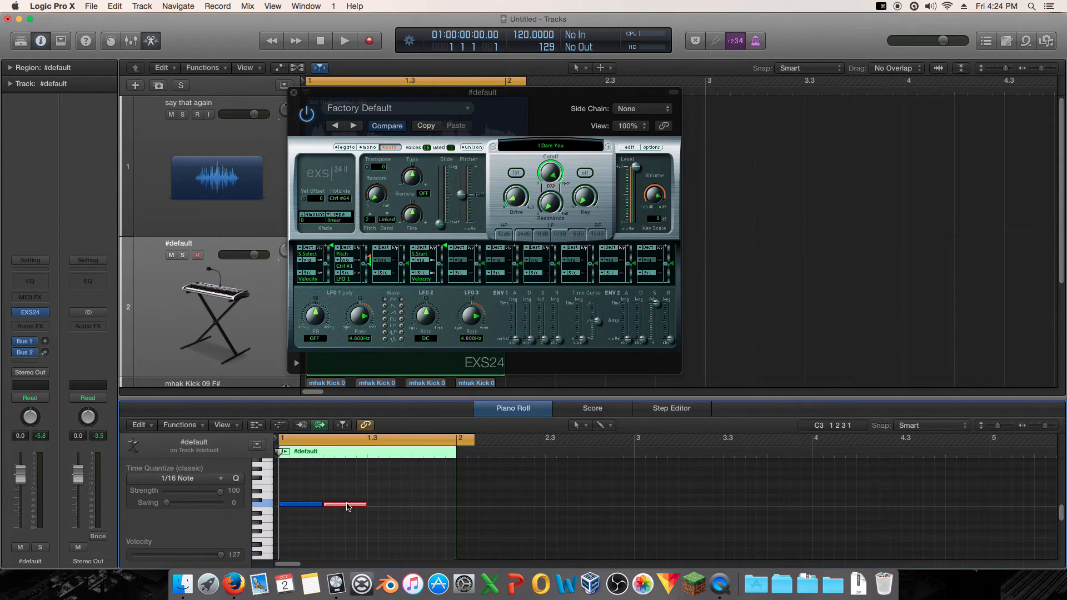
{"action": "left_click", "coordinate": [272, 502]}
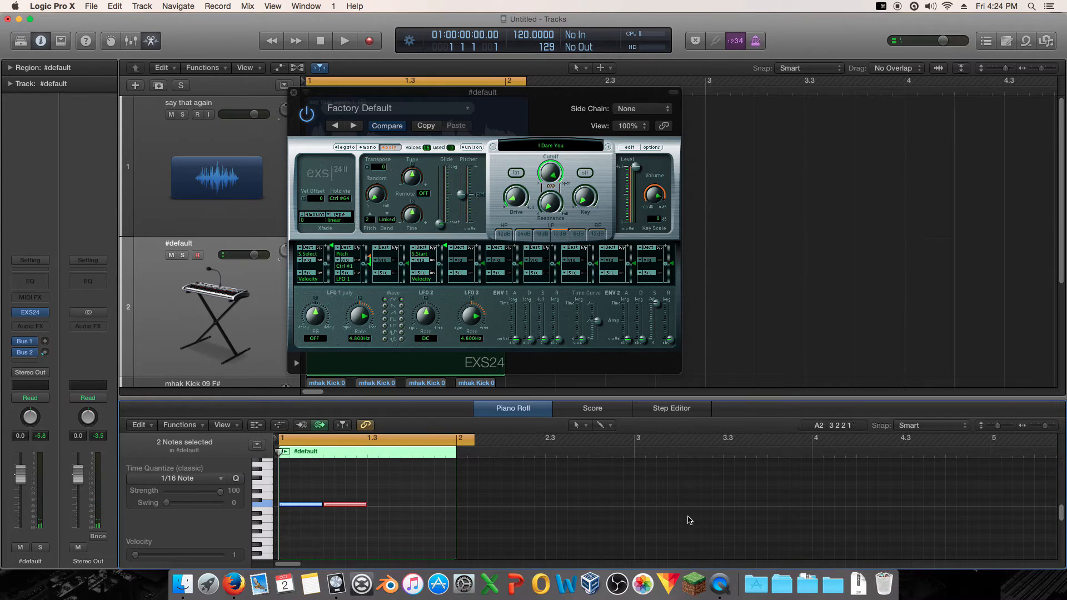
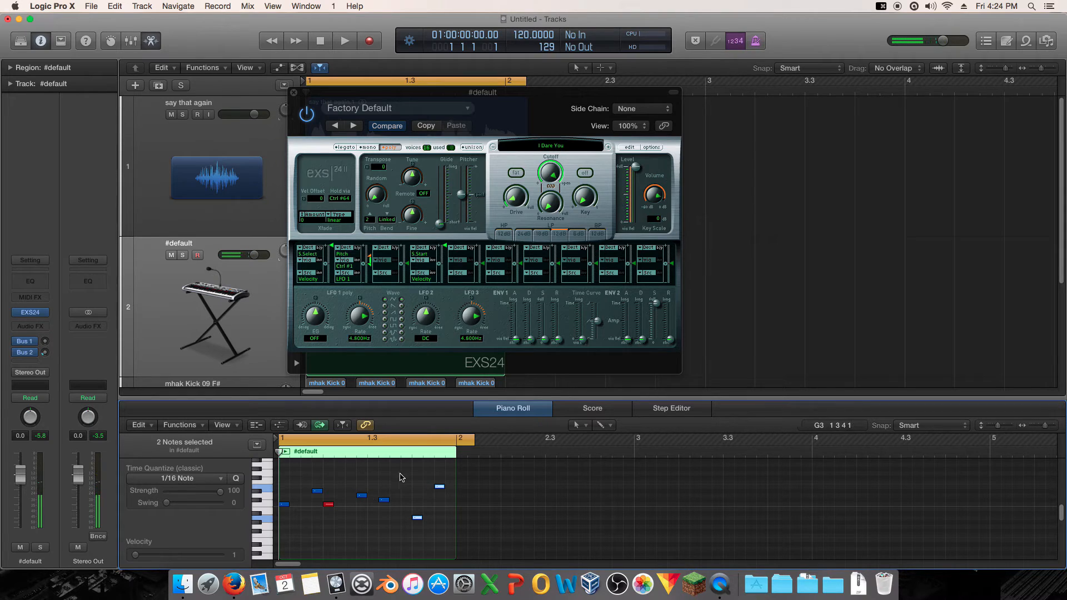
Set the second note's velocity to 56, give the notes following the red C3 note differing velocities, and audition the pattern
{"action": "left_click_drag", "start_coordinate": [322, 479], "coordinate": [314, 491]}
{"action": "left_click_drag", "start_coordinate": [135, 556], "coordinate": [172, 555]}
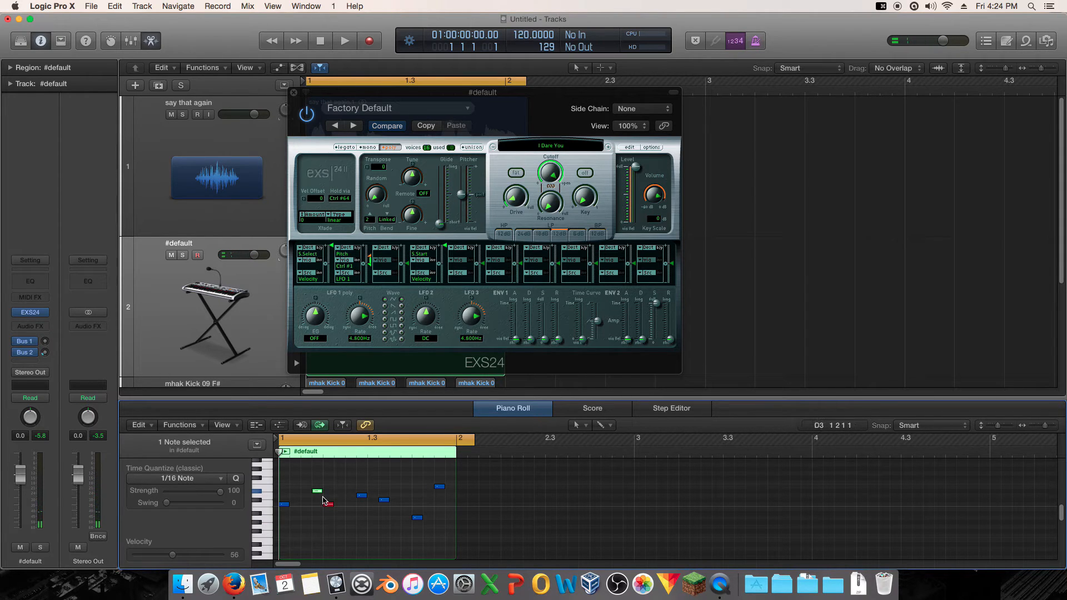
{"action": "left_click_drag", "start_coordinate": [381, 480], "coordinate": [363, 496]}
{"action": "left_click_drag", "start_coordinate": [175, 555], "coordinate": [191, 555]}
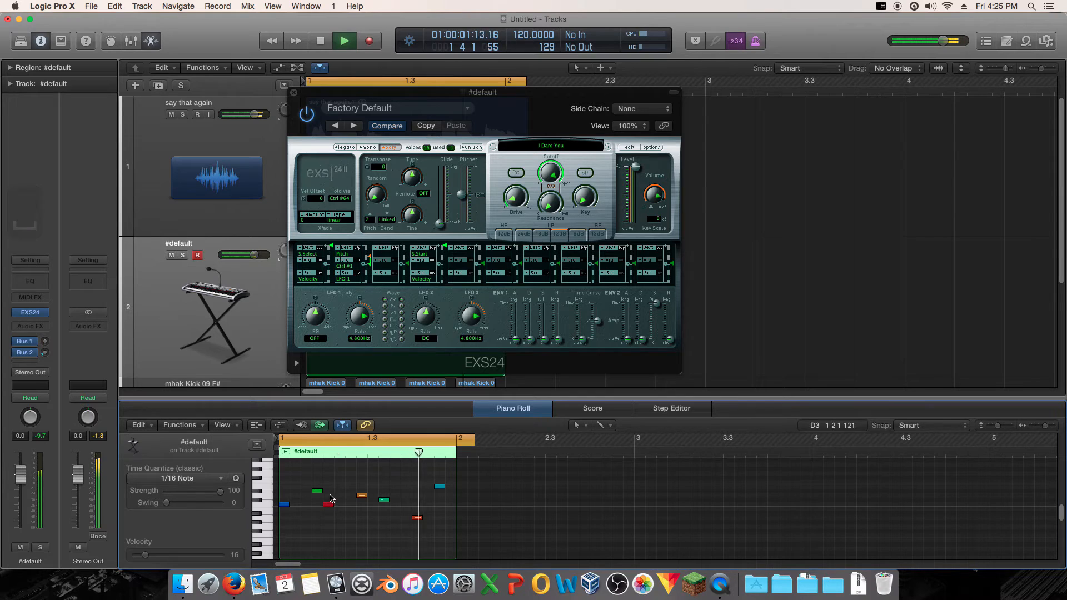
{"action": "key", "text": "space"}
Move the EXS24 window aside, mute the say that again track, and audition the #default region without the vocal
{"action": "left_click_drag", "start_coordinate": [304, 89], "coordinate": [469, 100]}
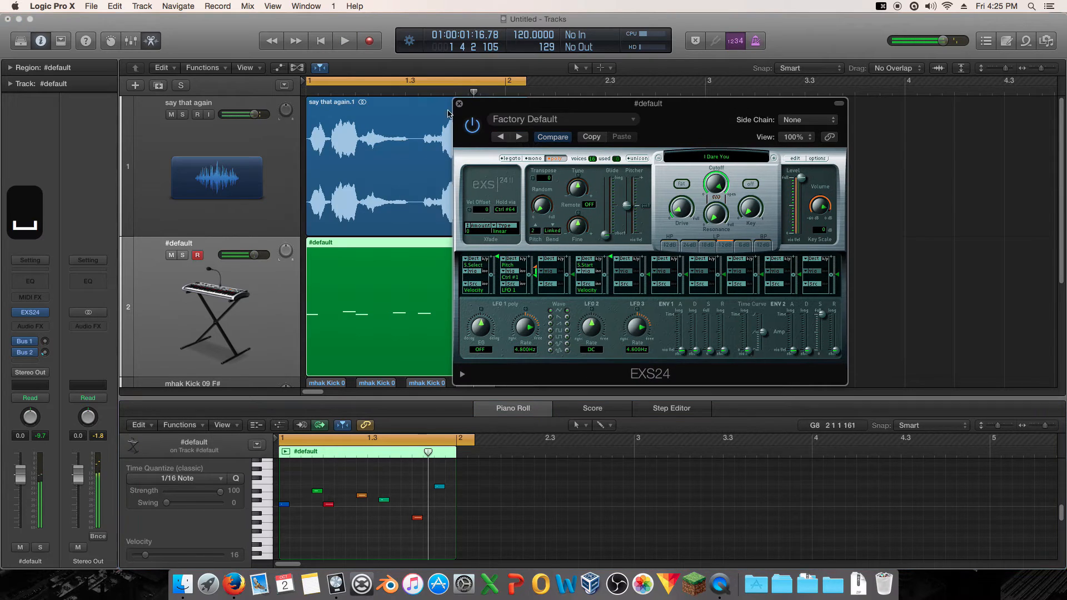
{"action": "left_click", "coordinate": [175, 115]}
{"action": "key", "text": "space"}
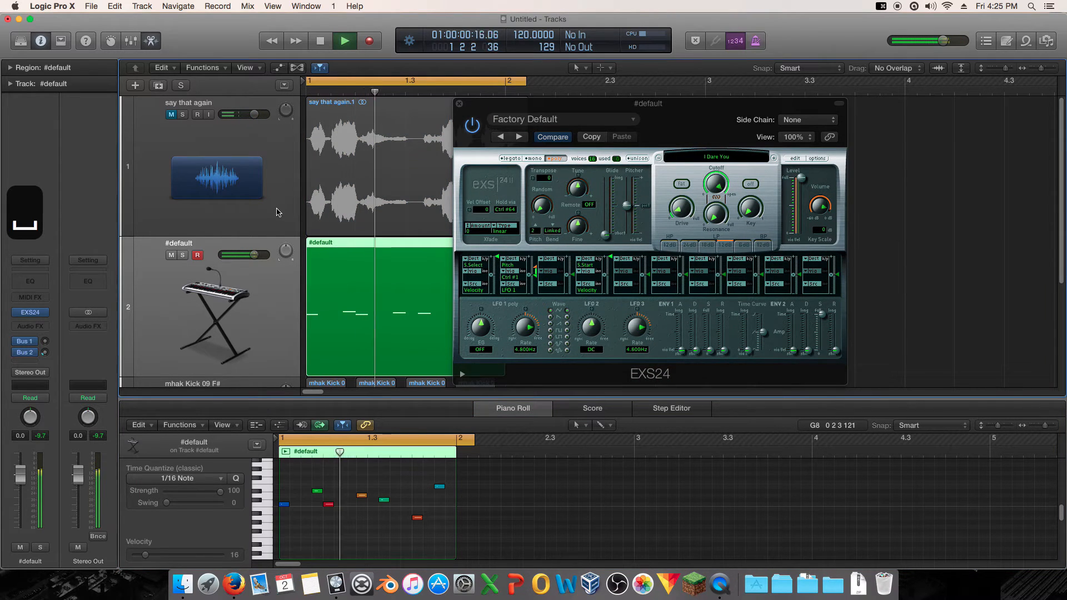
{"action": "key", "text": "space"}
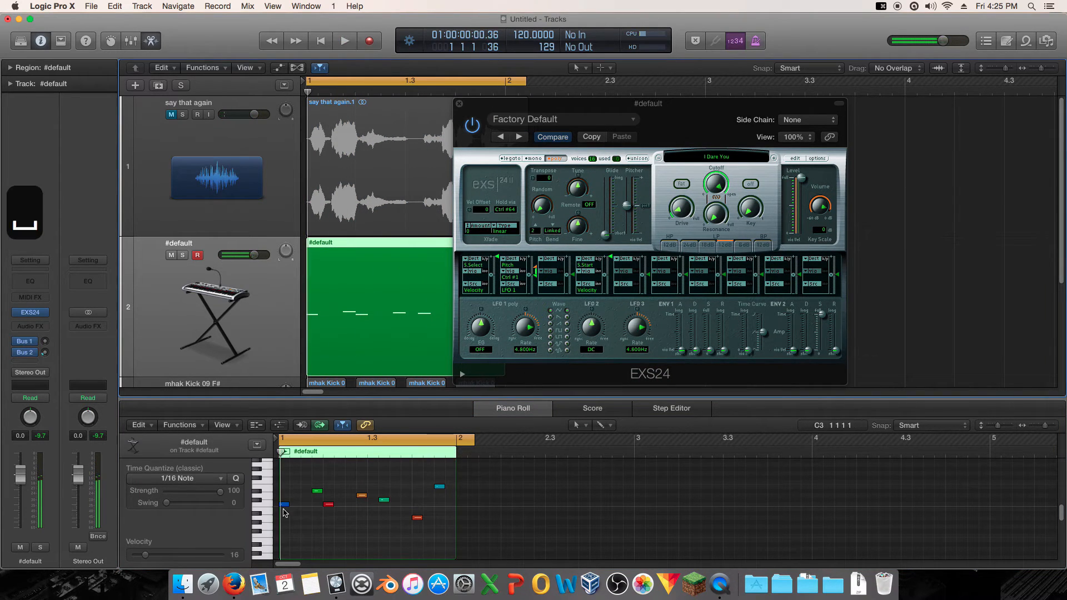
Lengthen the first C3 note, the red C3 note, and the orange note just before beat 3
{"action": "left_click_drag", "start_coordinate": [288, 504], "coordinate": [311, 505]}
{"action": "left_click_drag", "start_coordinate": [332, 505], "coordinate": [356, 505]}
{"action": "left_click_drag", "start_coordinate": [365, 495], "coordinate": [389, 500]}
Add two short notes between beats 3 and 4, raise the first one's velocity, and set the second one's to 83
{"action": "left_click", "coordinate": [395, 474], "text": "super"}
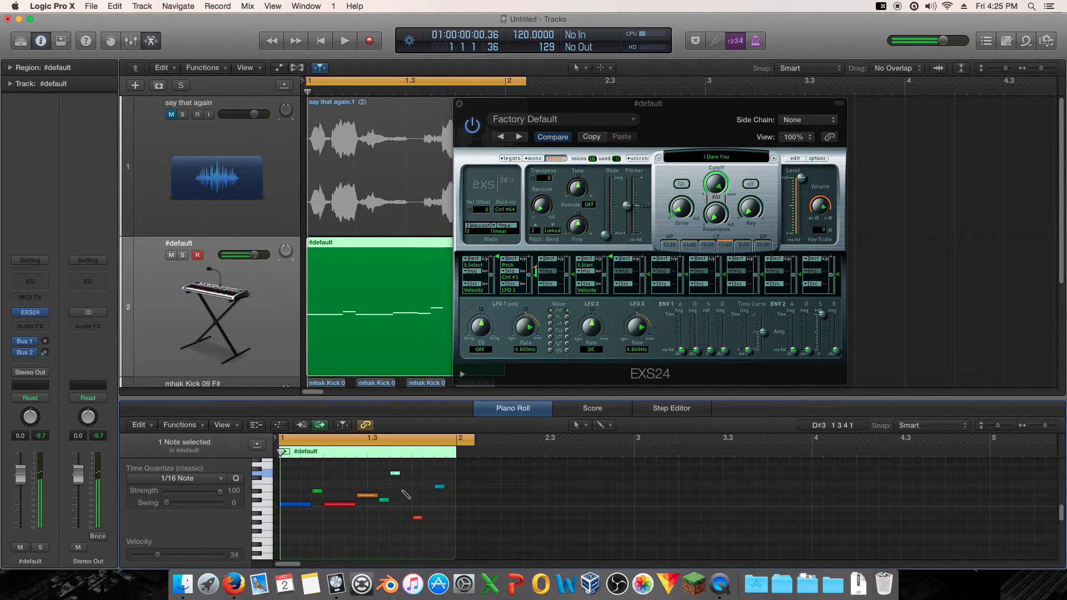
{"action": "left_click", "coordinate": [404, 491], "text": "super"}
{"action": "left_click", "coordinate": [395, 473]}
{"action": "left_click", "coordinate": [203, 554]}
{"action": "left_click", "coordinate": [405, 491]}
{"action": "left_click", "coordinate": [188, 555]}
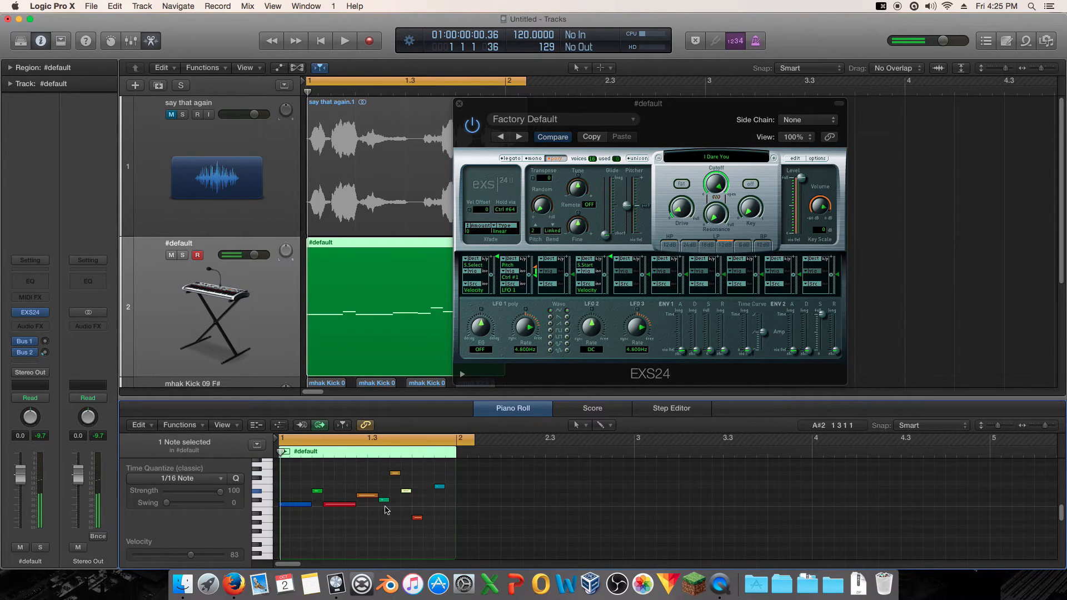
Lengthen the low note at beat 4 and audition the pattern
{"action": "left_click_drag", "start_coordinate": [422, 518], "coordinate": [433, 518]}
{"action": "key", "text": "space"}
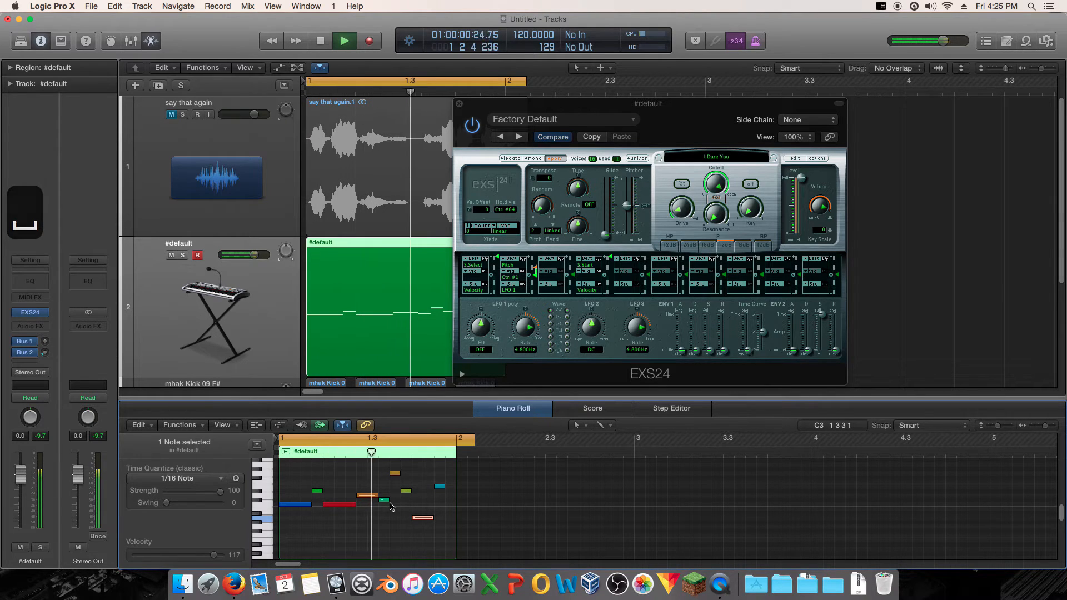
{"action": "key", "text": "space"}
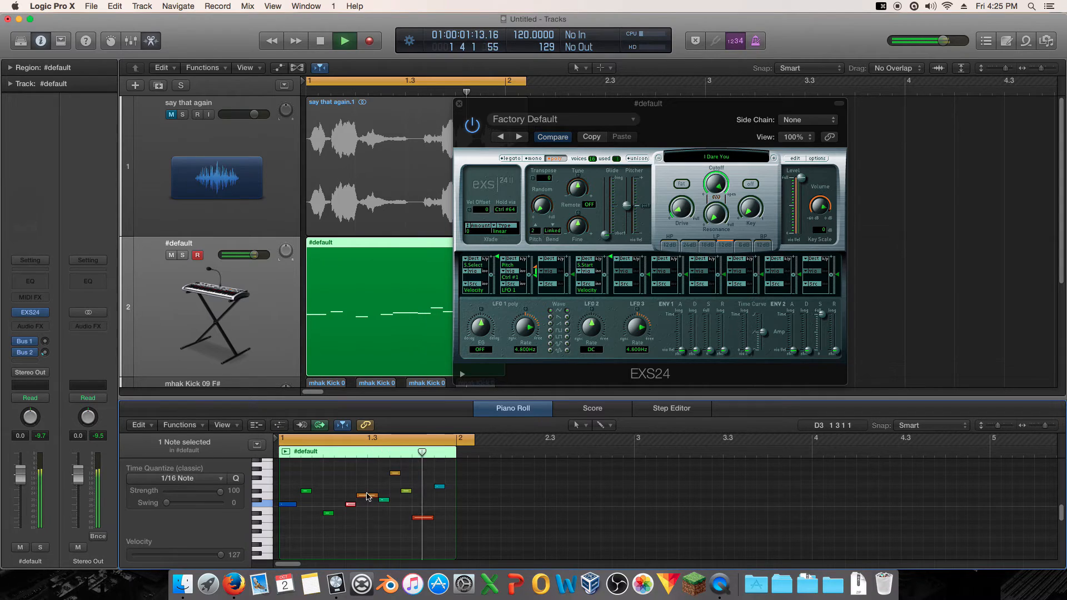
{"action": "key", "text": "space"}
Delete all notes following the short red C3 note, and audition the remaining pattern
{"action": "left_click_drag", "start_coordinate": [364, 488], "coordinate": [384, 464]}
{"action": "key", "text": "Delete"}
{"action": "key", "text": "Delete"}
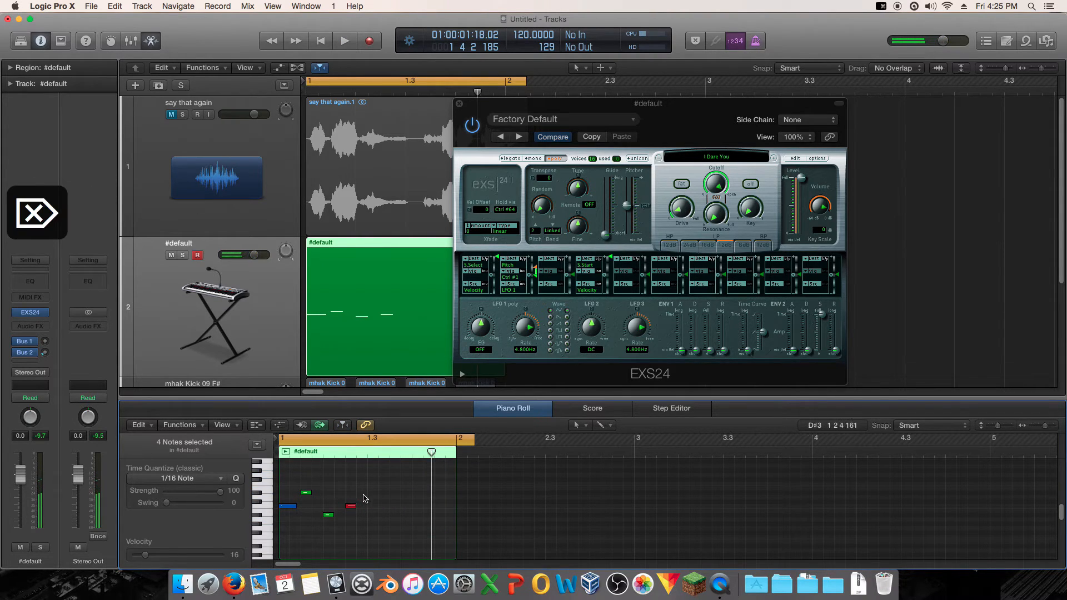
{"action": "key", "text": "space"}
{"action": "key", "text": "space"}
Lengthen the red C3 note and shift it towards beat 3, and insert a short C3 note with velocity 56 before it
{"action": "left_click_drag", "start_coordinate": [355, 506], "coordinate": [376, 506]}
{"action": "left_click_drag", "start_coordinate": [351, 507], "coordinate": [366, 506]}
{"action": "left_click", "coordinate": [338, 506], "text": "super"}
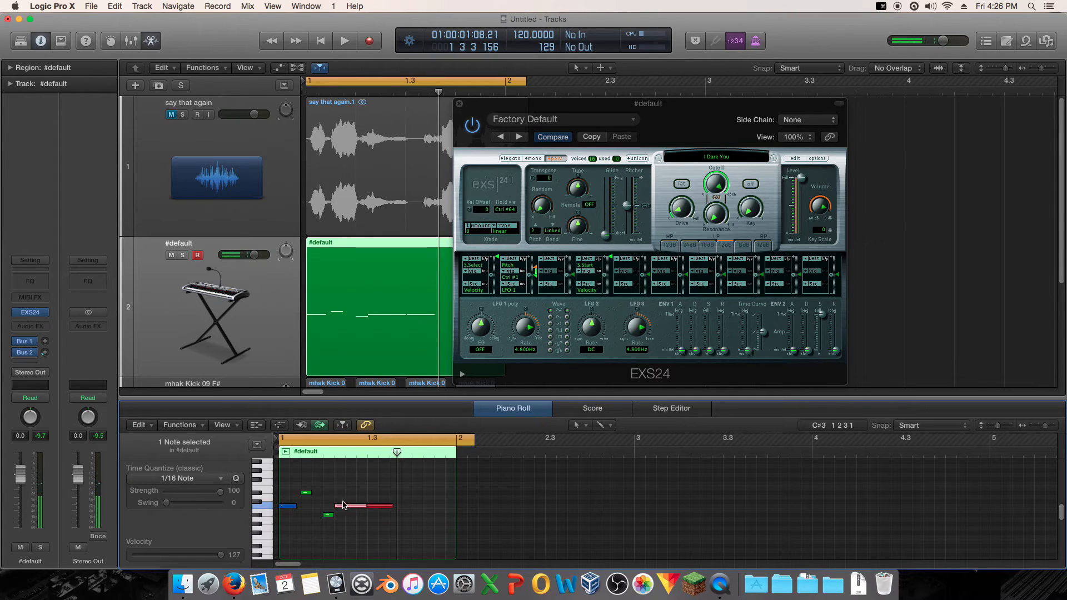
{"action": "key", "text": "Delete"}
{"action": "left_click", "coordinate": [339, 506], "text": "super"}
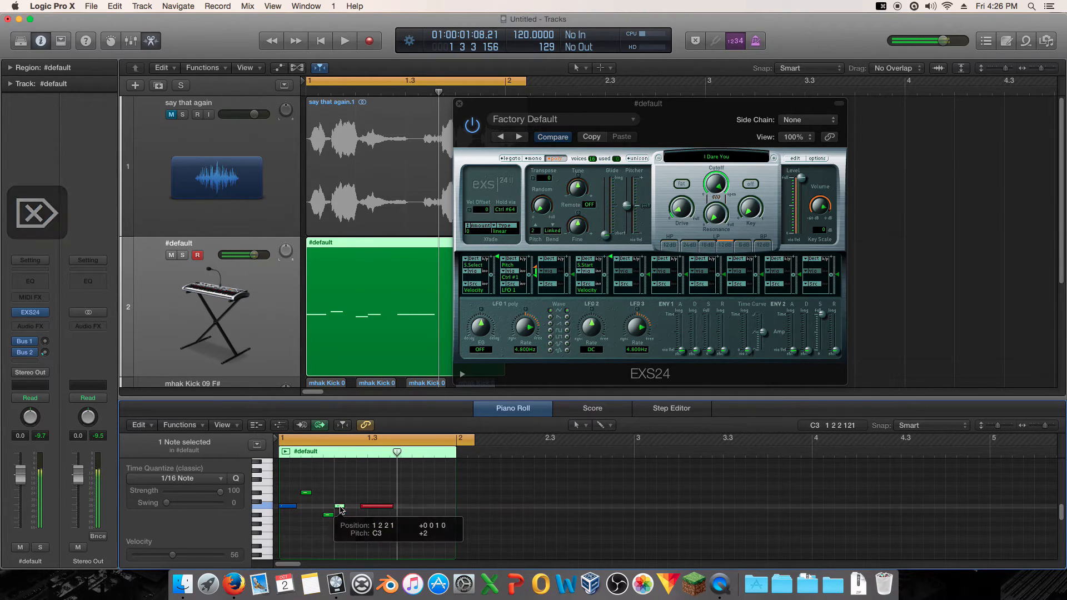
{"action": "key", "text": "space"}
{"action": "key", "text": "space"}
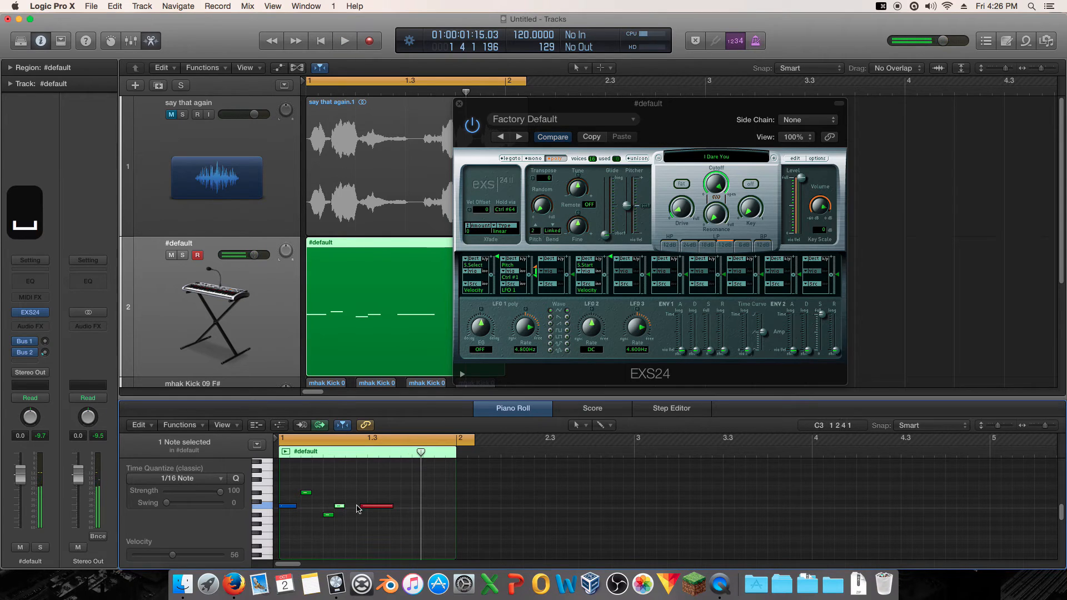
Lengthen the upper green note near the start of the region and audition the pattern
{"action": "left_click_drag", "start_coordinate": [307, 493], "coordinate": [323, 493]}
{"action": "key", "text": "space"}
{"action": "key", "text": "space"}
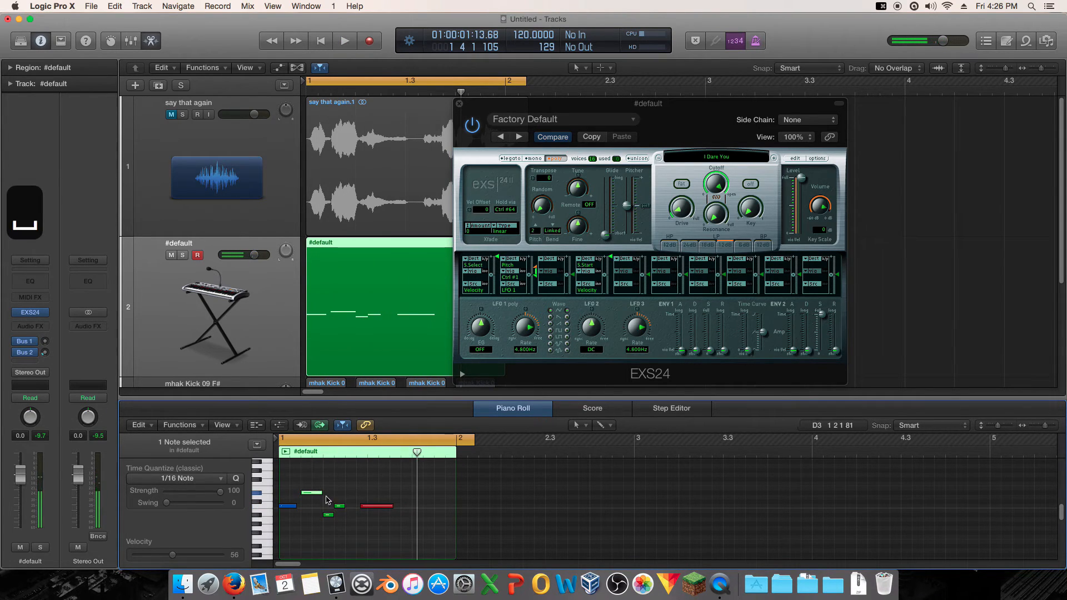
Replace the upper note and the first C3 note with short notes alternating between C3 and a lower pitch, and audition them
{"action": "key", "text": "BackSpace"}
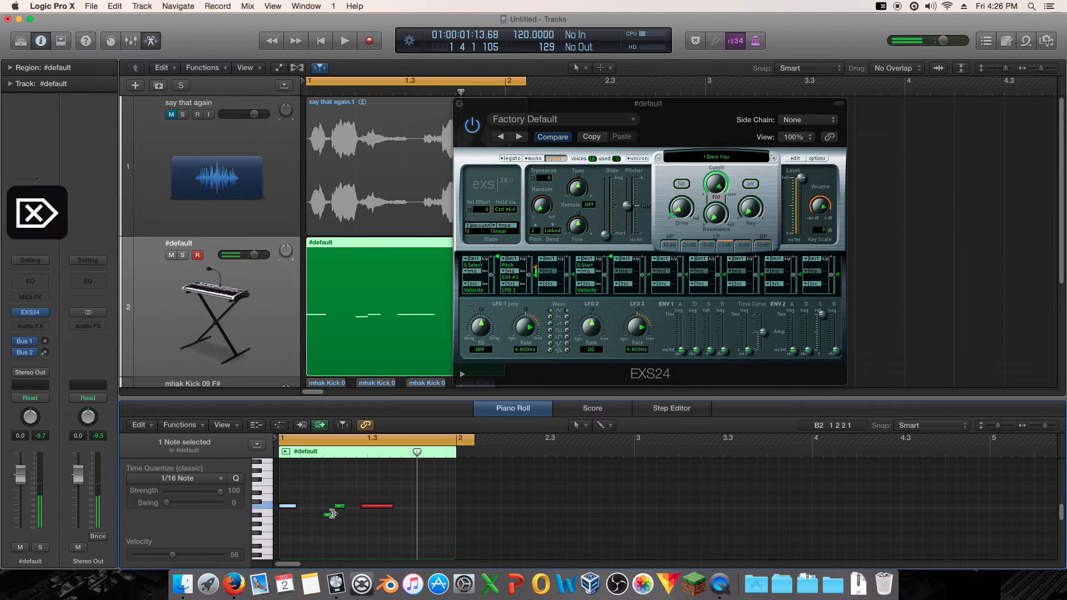
{"action": "key", "text": "Delete"}
{"action": "left_click_drag", "start_coordinate": [327, 525], "coordinate": [306, 516]}
{"action": "left_click", "coordinate": [305, 503], "text": "super"}
{"action": "key", "text": "space"}
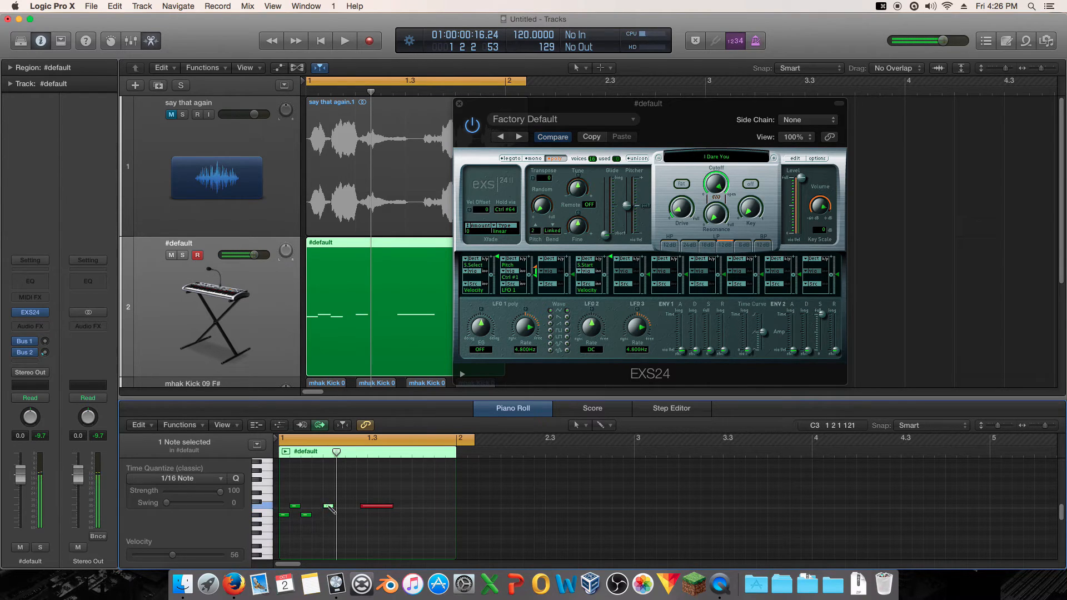
Lower and lengthen the short note at beat 2, place the long red note directly after it, and audition the pattern repeatedly
{"action": "left_click", "coordinate": [329, 511]}
{"action": "mouse_move", "coordinate": [331, 510]}
{"action": "left_mouse_down"}
{"action": "mouse_move", "coordinate": [384, 509]}
{"action": "mouse_move", "coordinate": [352, 504]}
{"action": "left_mouse_up"}
{"action": "key", "text": "space"}
{"action": "key", "text": "space"}
{"action": "key", "text": "space"}
{"action": "key", "text": "space"}
{"action": "key", "text": "space"}
{"action": "key", "text": "space"}
{"action": "key", "text": "space"}
{"action": "key", "text": "space"}
{"action": "key", "text": "space"}
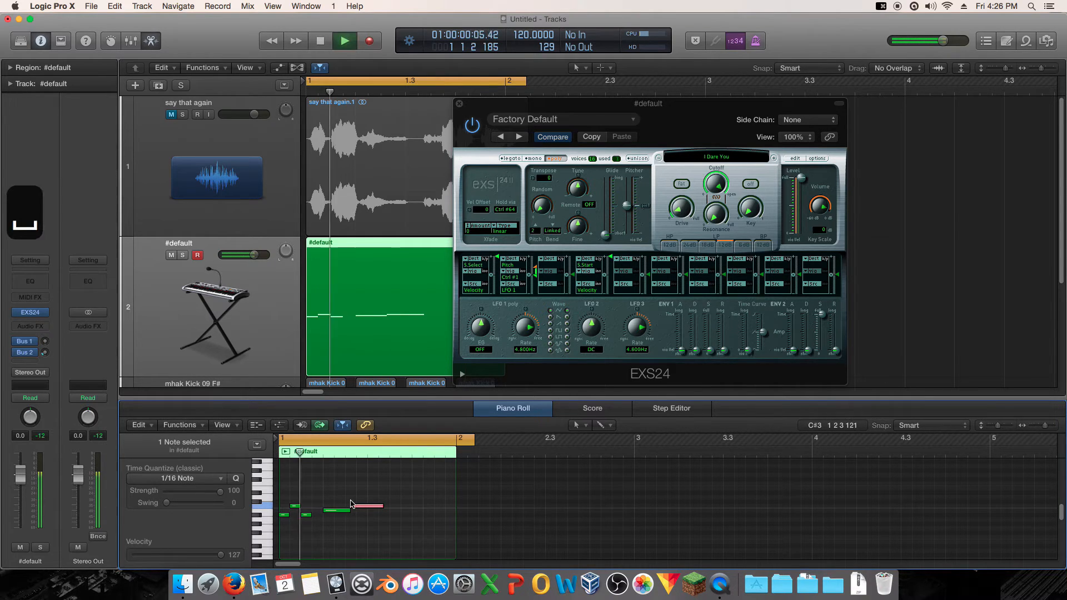
{"action": "key", "text": "space"}
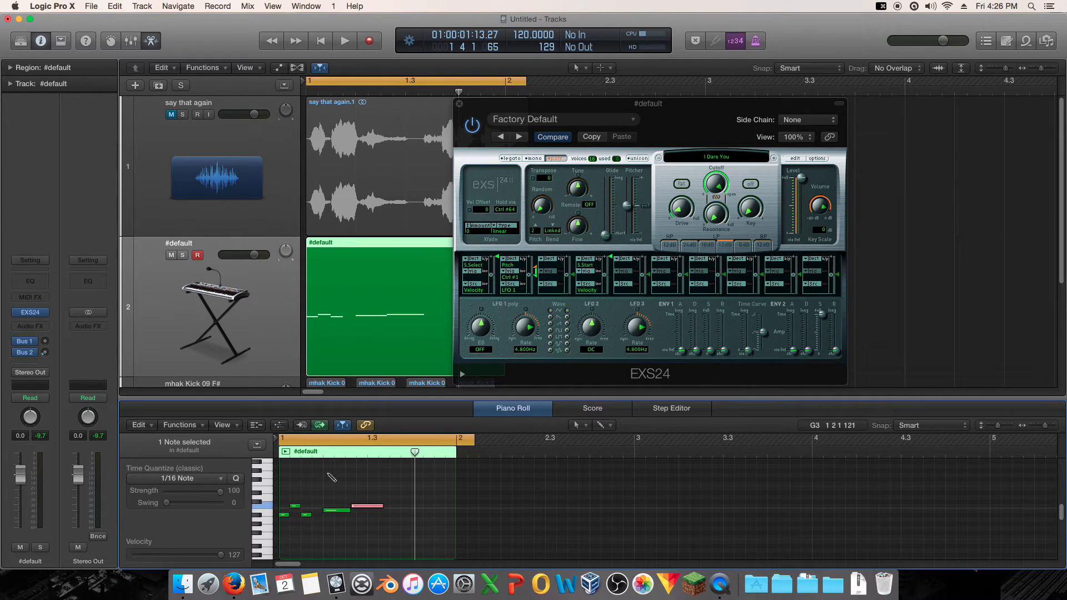
Add a long note with velocity 127 above the existing notes between beats 2 and 3, and audition it
{"action": "left_click", "coordinate": [336, 479]}
{"action": "key", "text": "space"}
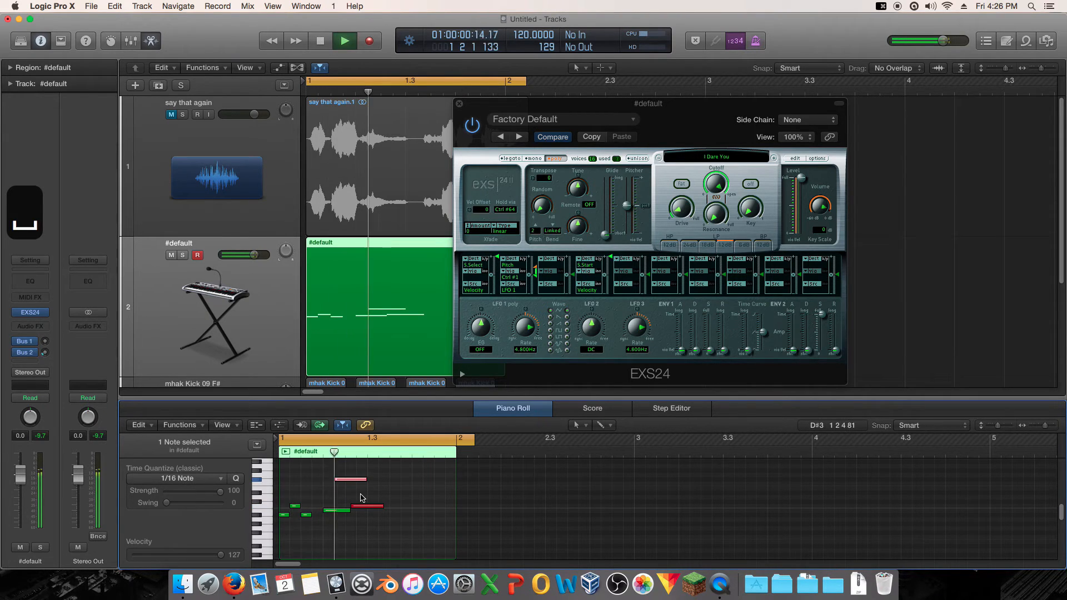
{"action": "key", "text": "space"}
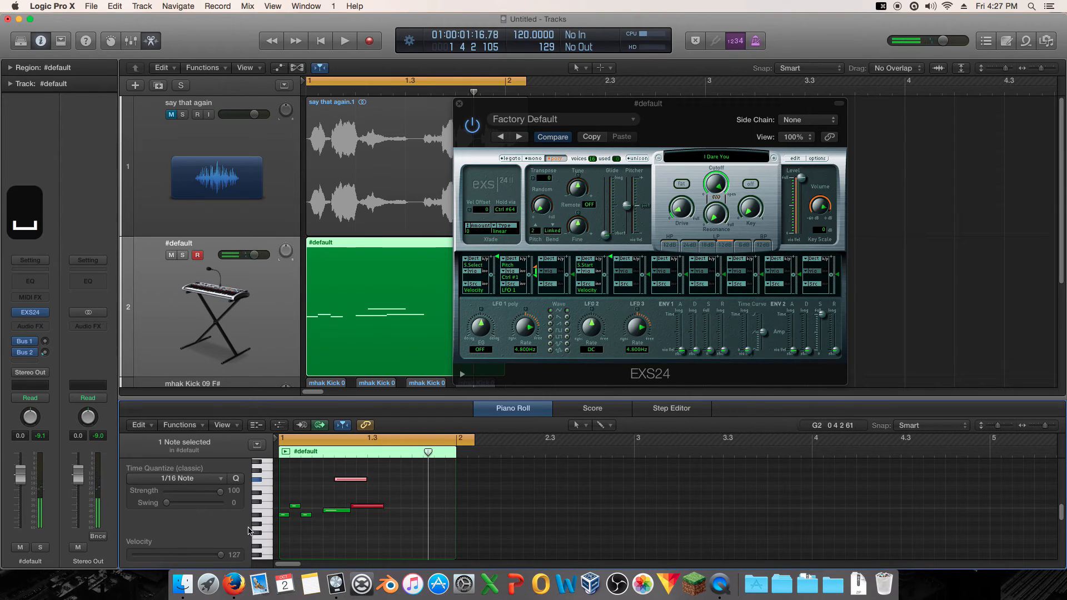
Set the long upper note's velocity to 46 and audition the pattern
{"action": "left_click_drag", "start_coordinate": [221, 555], "coordinate": [156, 564]}
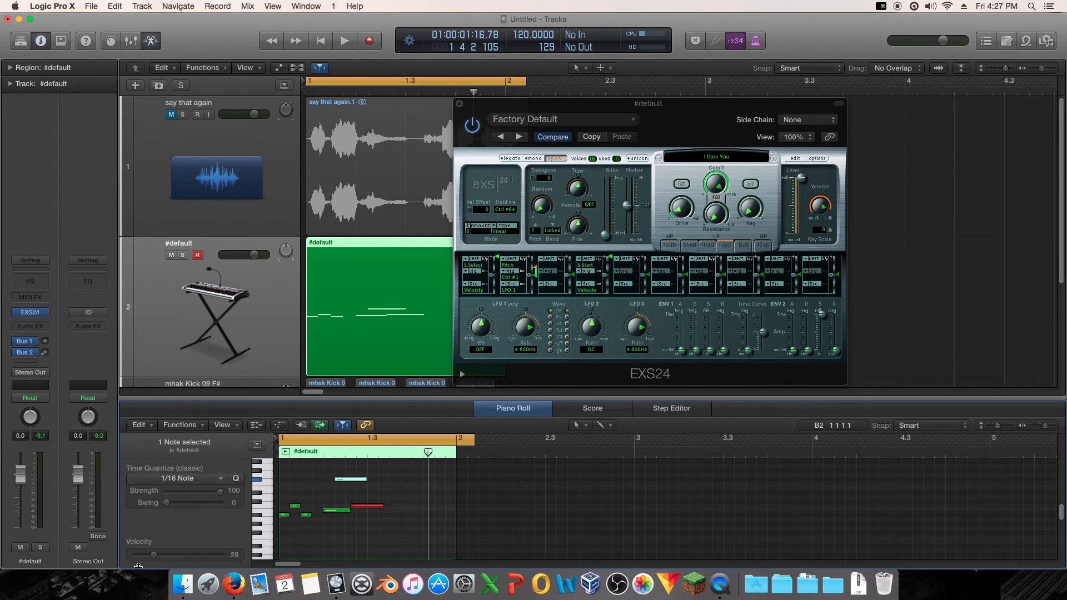
{"action": "left_click_drag", "start_coordinate": [155, 555], "coordinate": [190, 556]}
{"action": "left_click_drag", "start_coordinate": [171, 559], "coordinate": [206, 557]}
{"action": "key", "text": "space"}
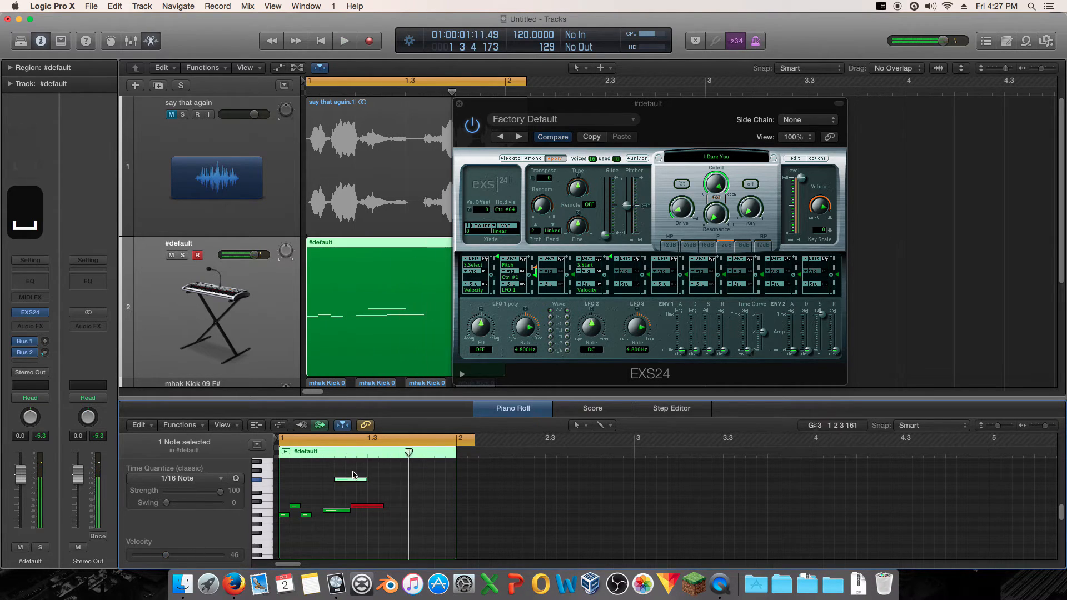
Move the long upper note down to E2, extend it to about beat 4, and audition the pattern
{"action": "left_click_drag", "start_coordinate": [353, 476], "coordinate": [347, 543]}
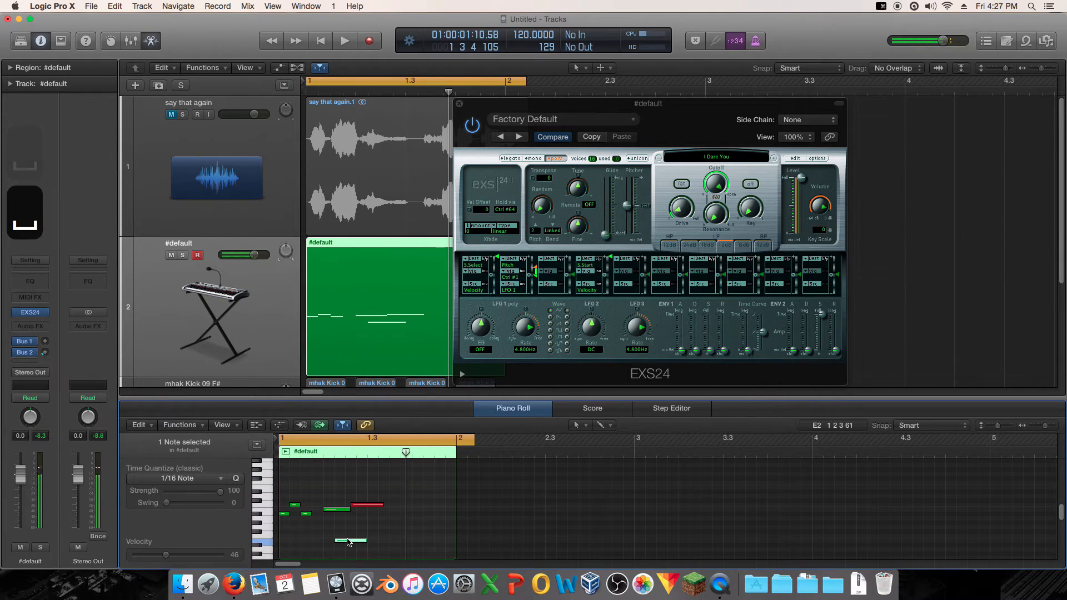
{"action": "left_click_drag", "start_coordinate": [347, 543], "coordinate": [418, 540]}
{"action": "key", "text": "space"}
{"action": "key", "text": "space"}
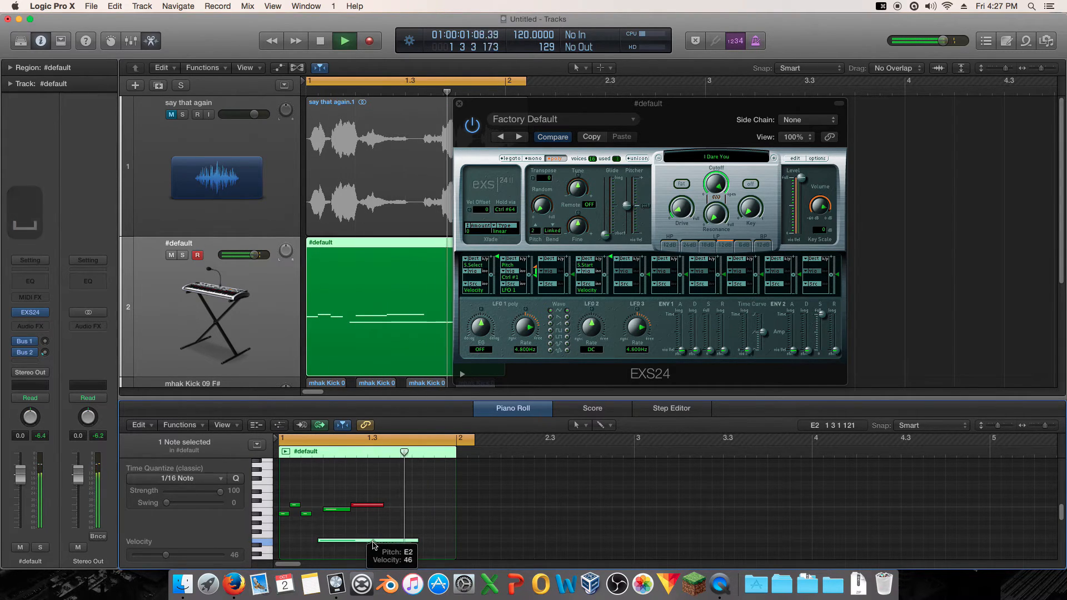
{"action": "key", "text": "space"}
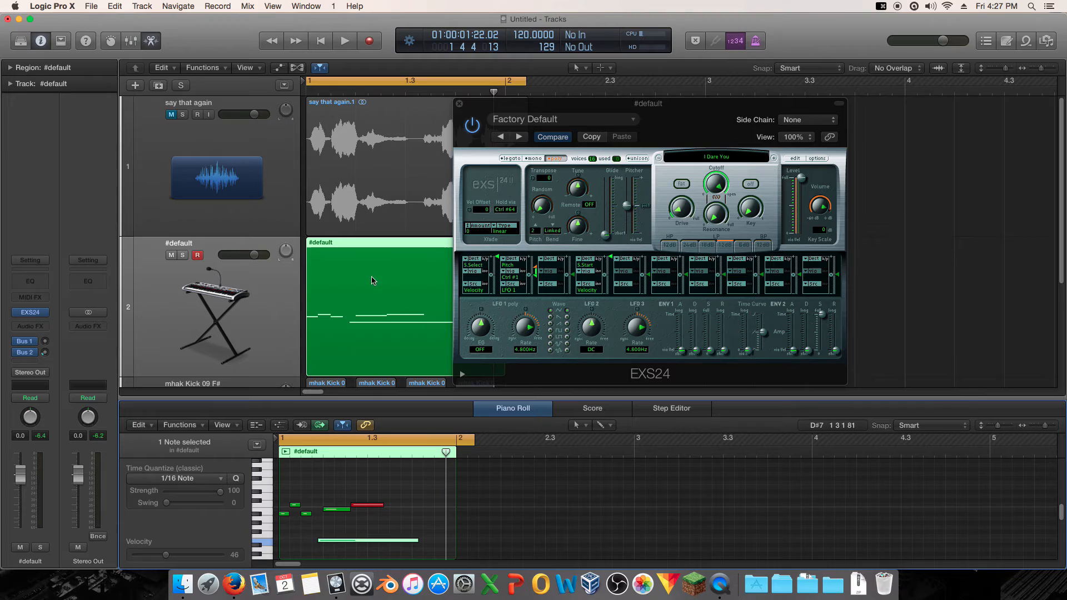
Delete all notes in the #default region, and set the fourth modulation slot's destination to Sample Select
{"action": "left_click_drag", "start_coordinate": [426, 480], "coordinate": [291, 547]}
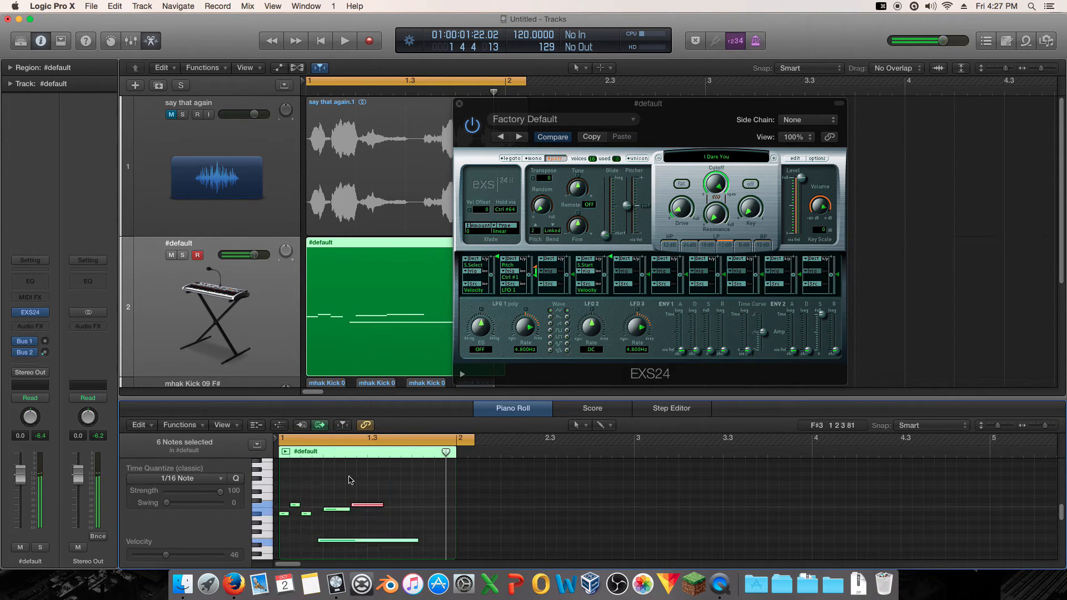
{"action": "key", "text": "BackSpace"}
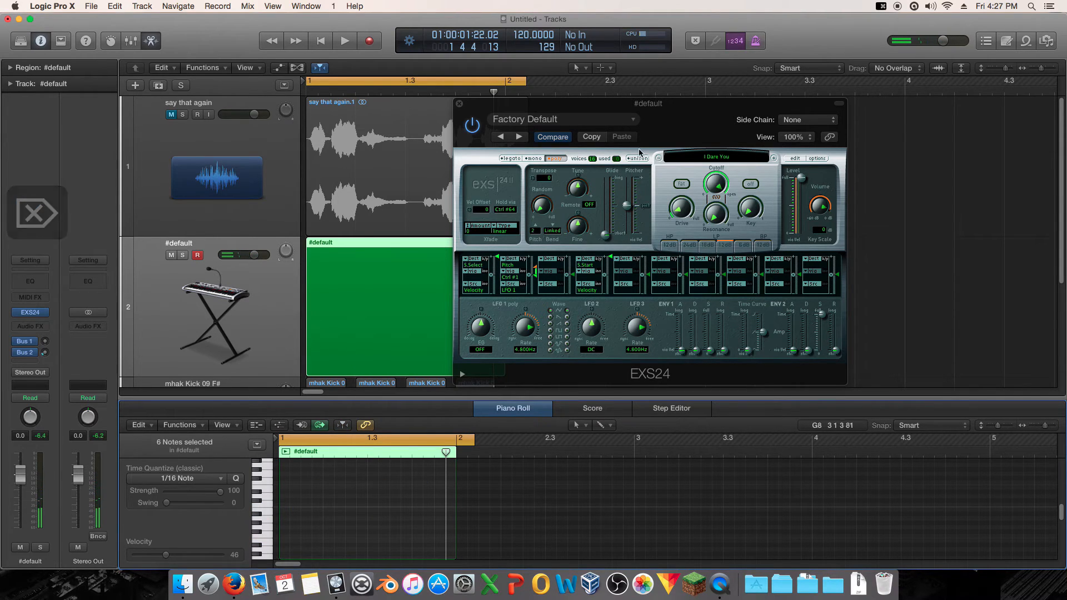
{"action": "left_click", "coordinate": [587, 271]}
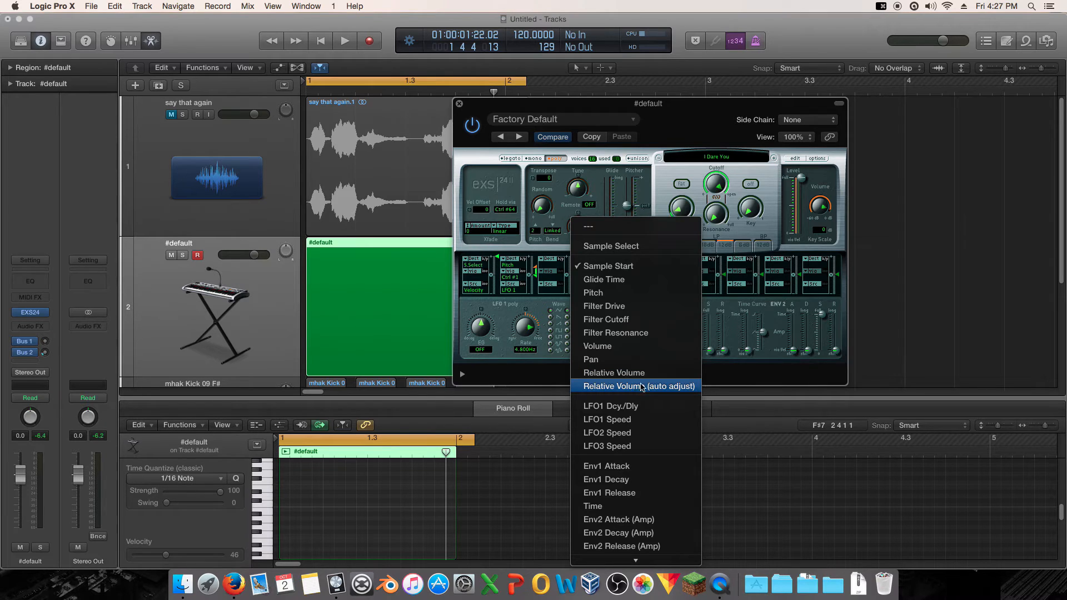
{"action": "left_click", "coordinate": [626, 248]}
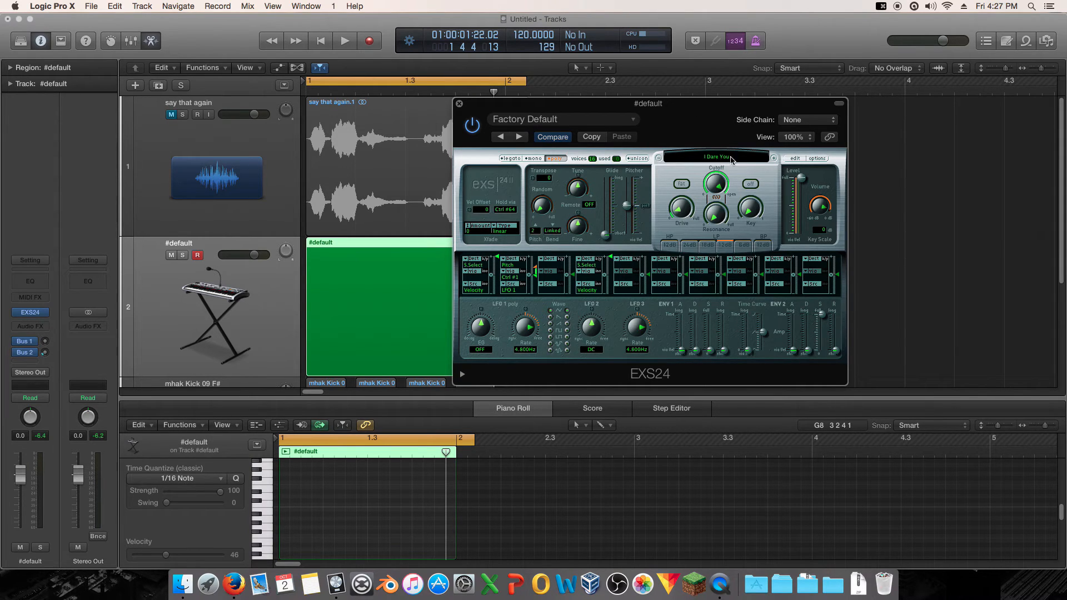
Temporarily shift the HardKick07.wav zone to C1–B3 over the vocal zone, and close the instrument editor without saving
{"action": "left_click", "coordinate": [793, 158]}
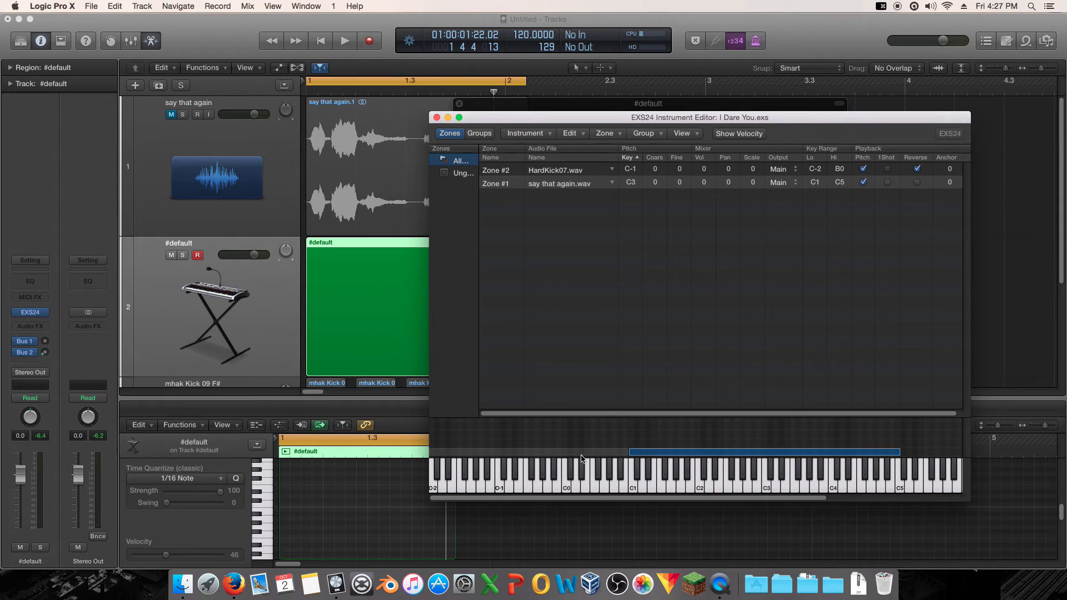
{"action": "left_click_drag", "start_coordinate": [581, 458], "coordinate": [784, 457]}
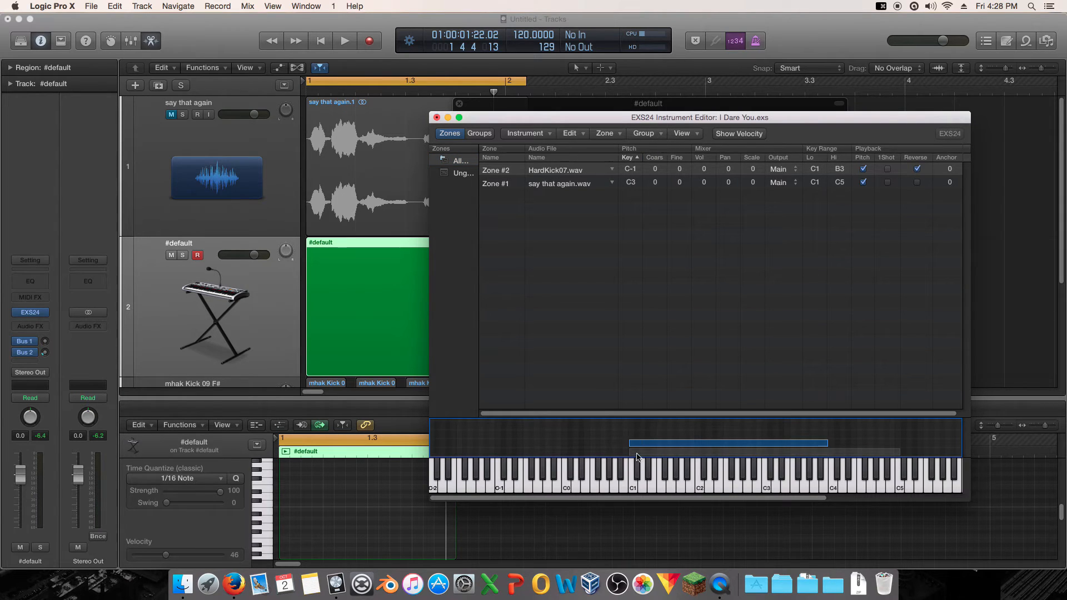
{"action": "left_click_drag", "start_coordinate": [652, 460], "coordinate": [433, 459]}
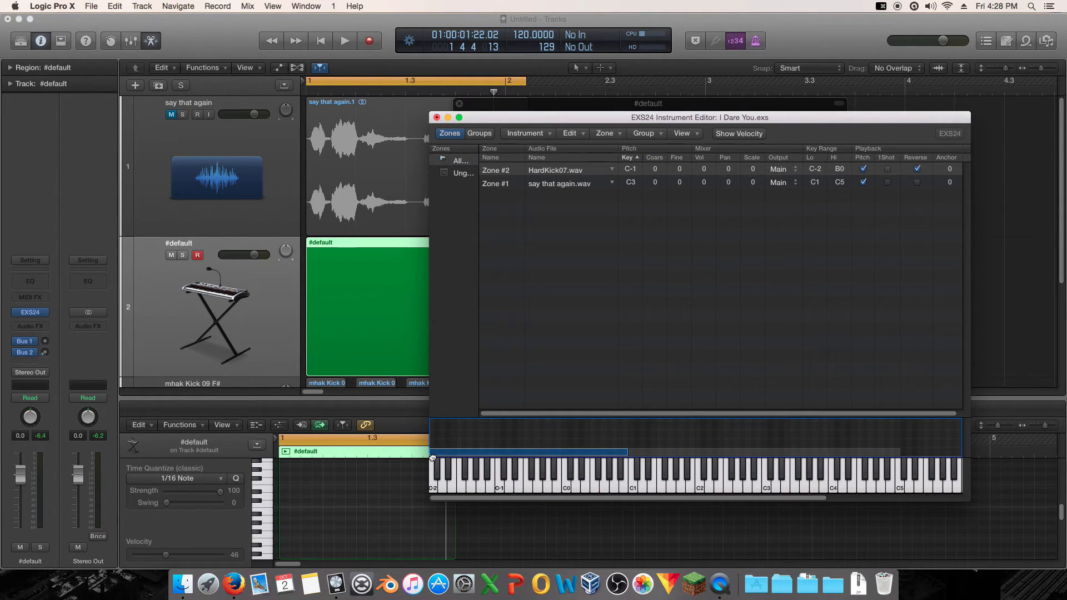
{"action": "left_click", "coordinate": [437, 118]}
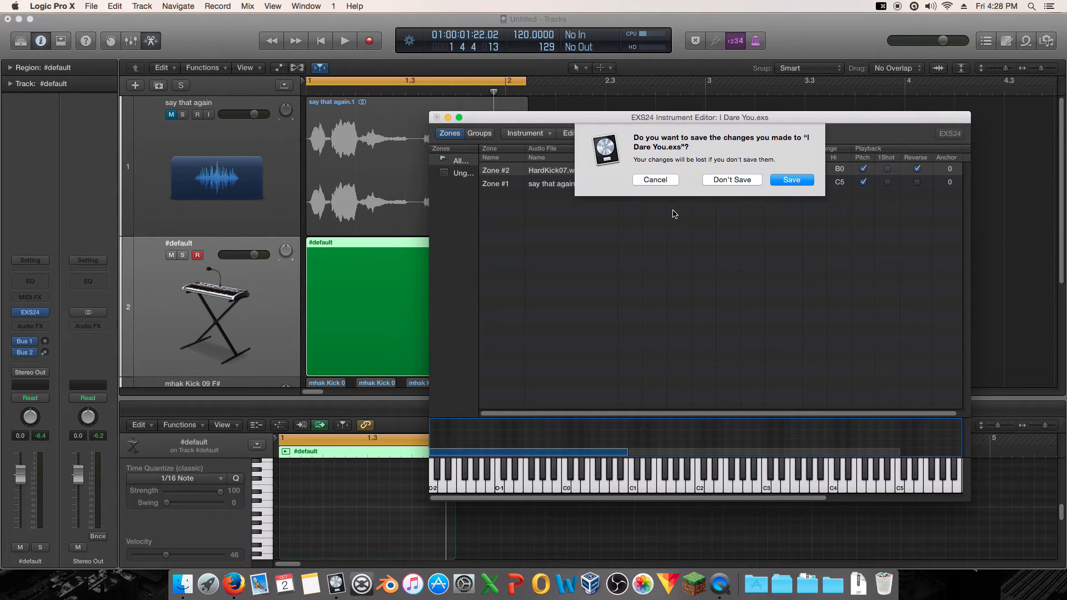
{"action": "left_click", "coordinate": [656, 180]}
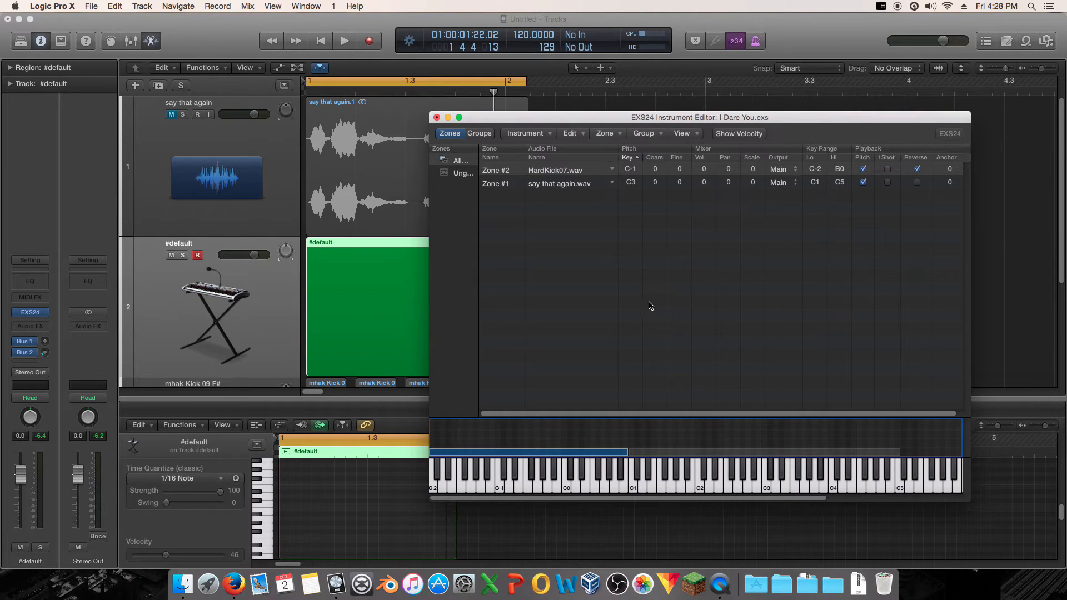
{"action": "left_click", "coordinate": [439, 119]}
{"action": "left_click", "coordinate": [738, 179]}
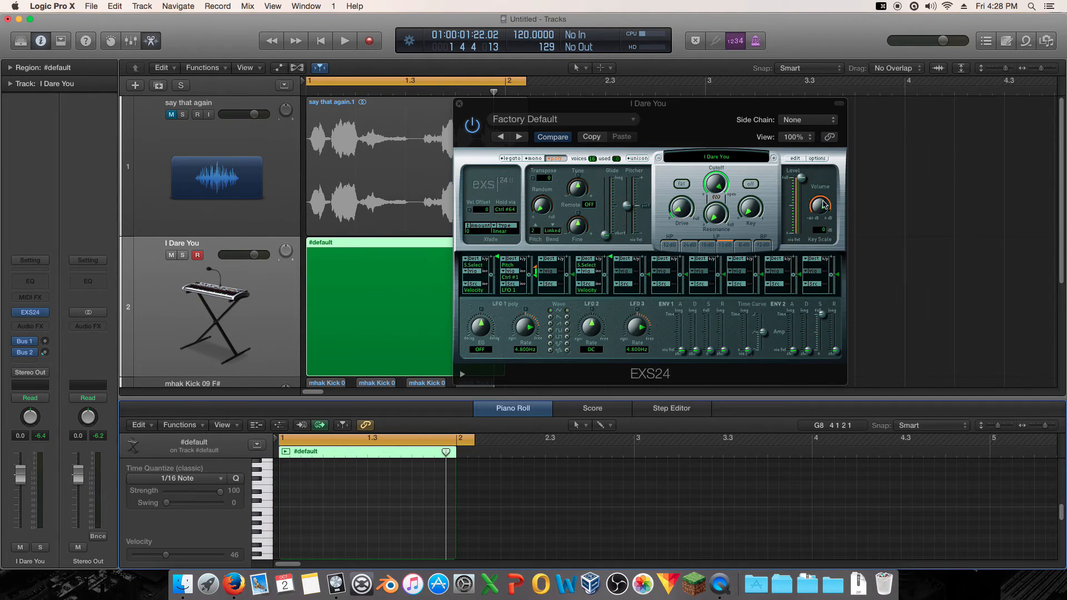
Load the factory Grand Piano from the Acoustic Pianos category into the EXS24
{"action": "left_click", "coordinate": [724, 156]}
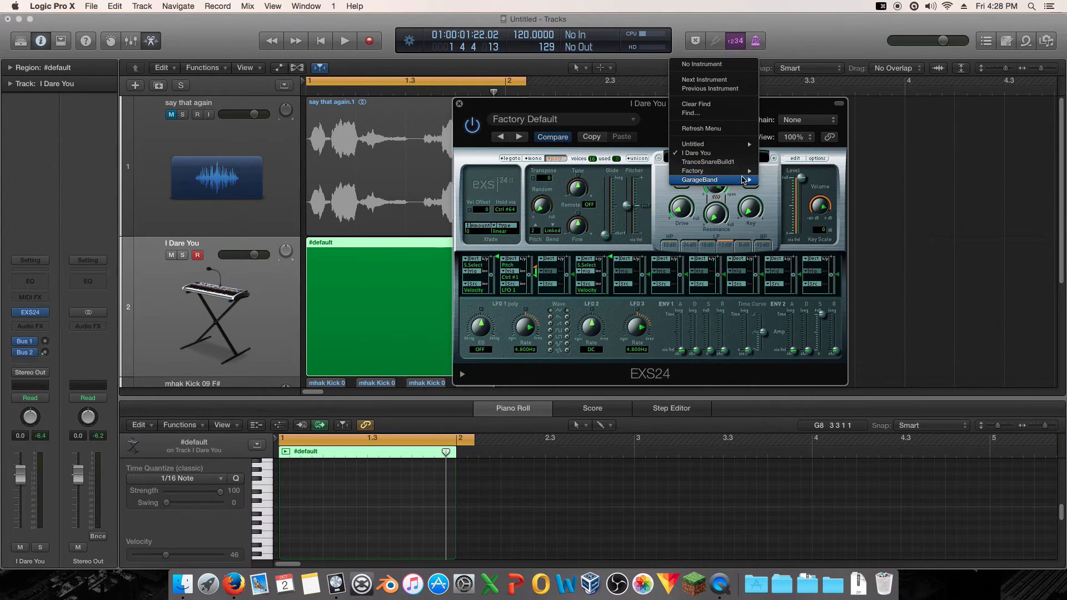
{"action": "mouse_move", "coordinate": [745, 172]}
{"action": "mouse_move", "coordinate": [844, 171]}
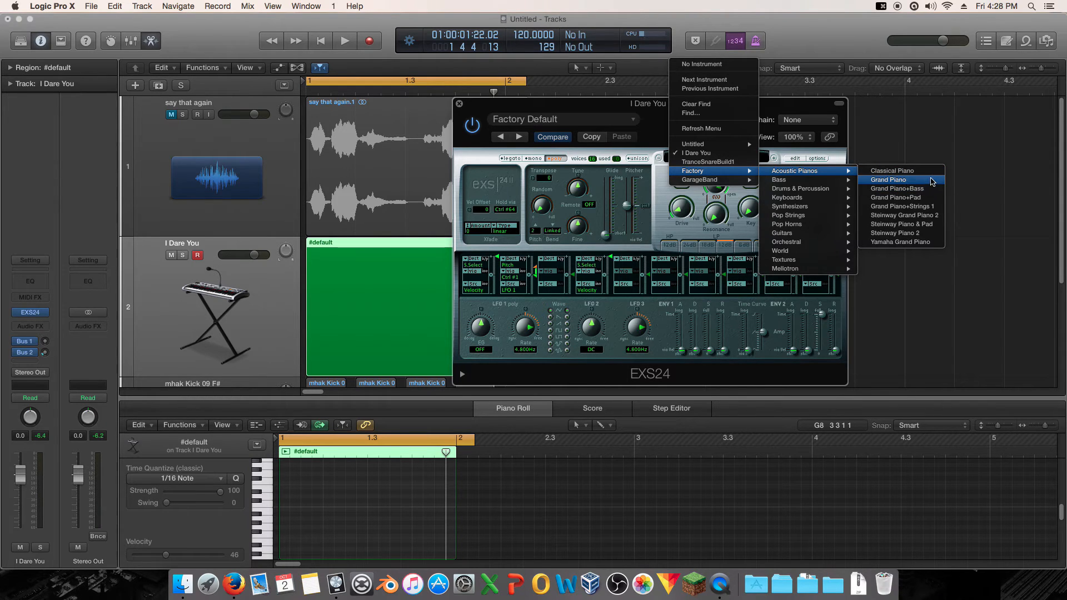
{"action": "left_click", "coordinate": [932, 182]}
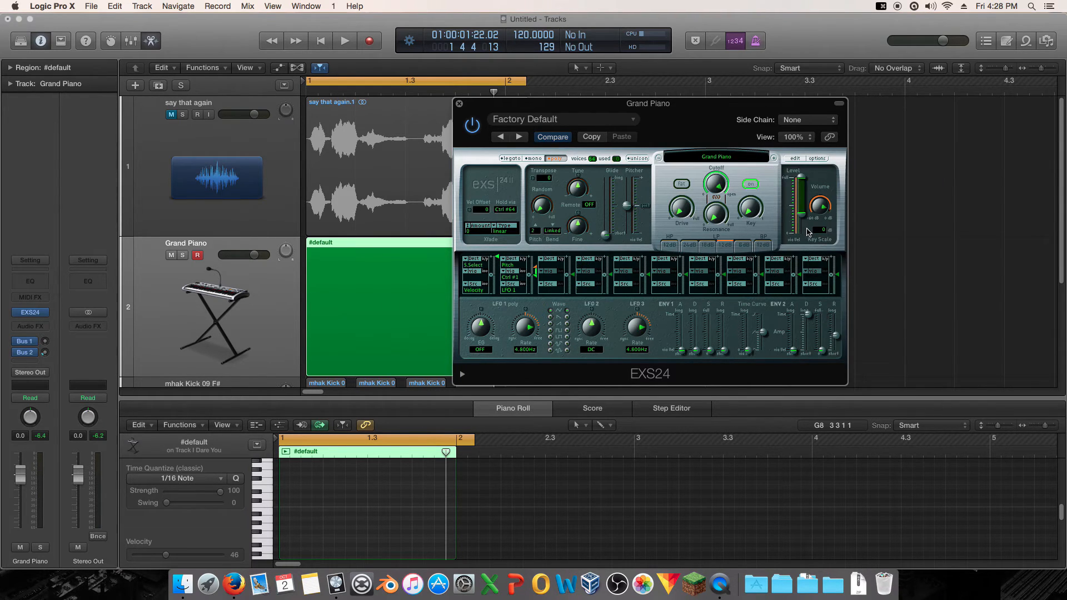
Open the Grand Piano in the instrument editor and look through its list of zones
{"action": "left_click", "coordinate": [795, 158]}
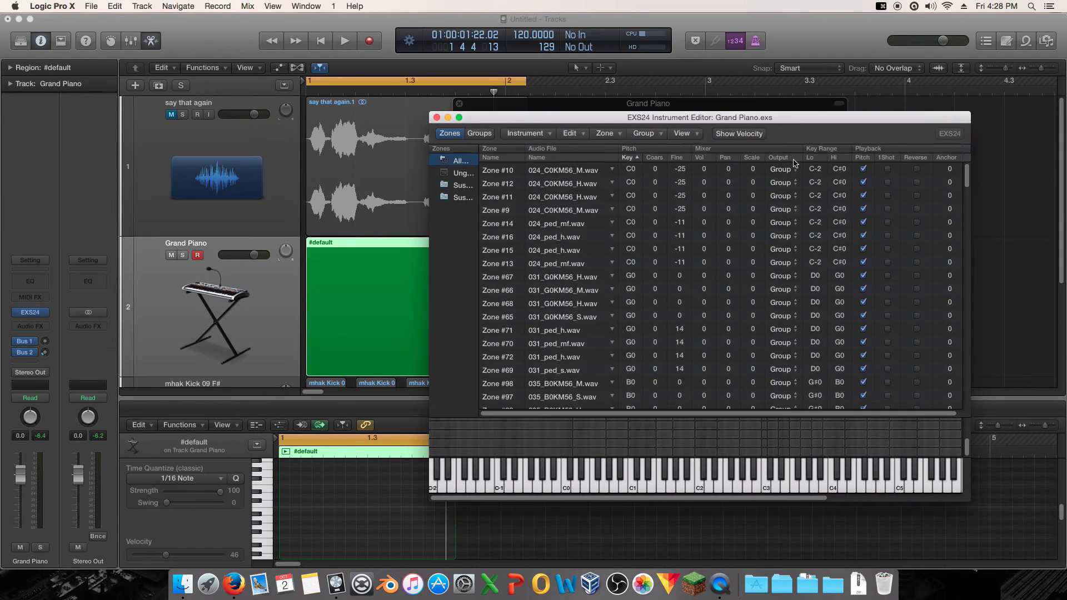
{"action": "scroll", "coordinate": [705, 312], "scroll_direction": "down", "scroll_amount": 20}
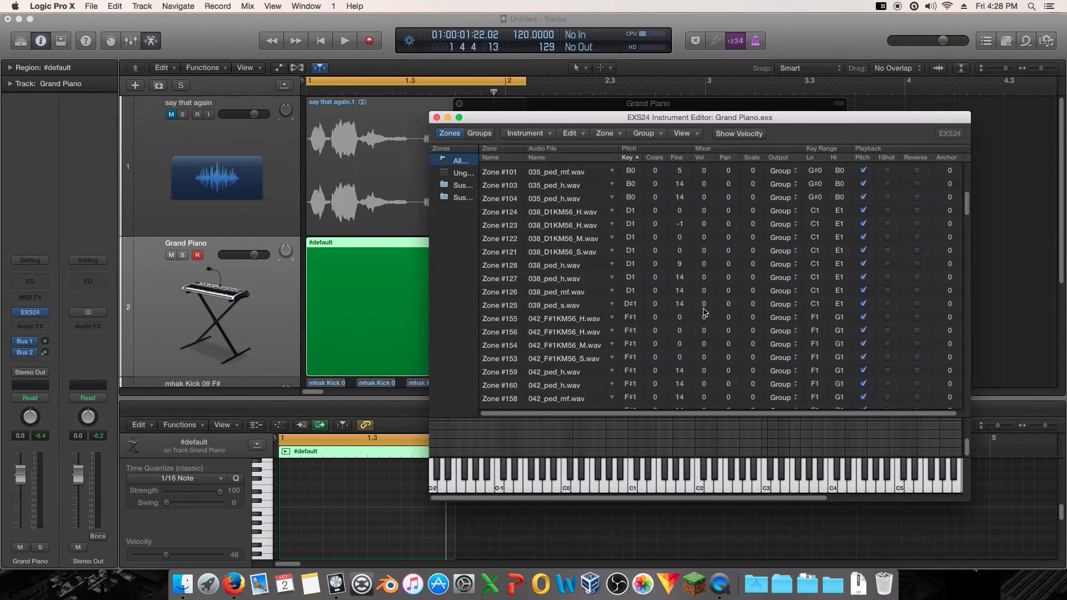
{"action": "scroll", "coordinate": [705, 312], "scroll_direction": "down", "scroll_amount": 8}
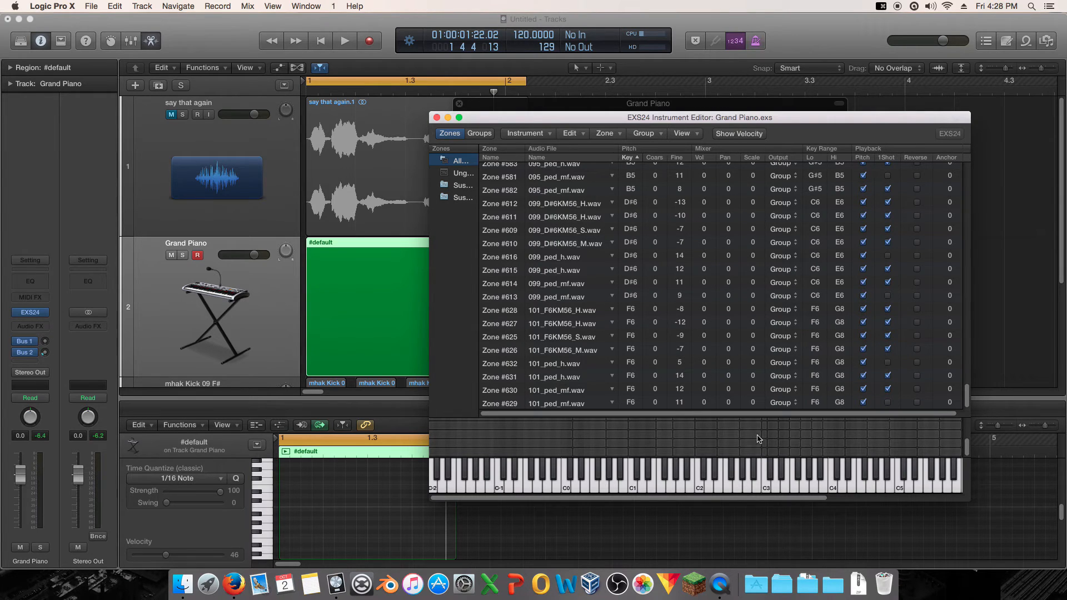
{"action": "scroll", "coordinate": [760, 438], "scroll_direction": "up", "scroll_amount": 3}
{"action": "scroll", "coordinate": [760, 436], "scroll_direction": "down", "scroll_amount": 3}
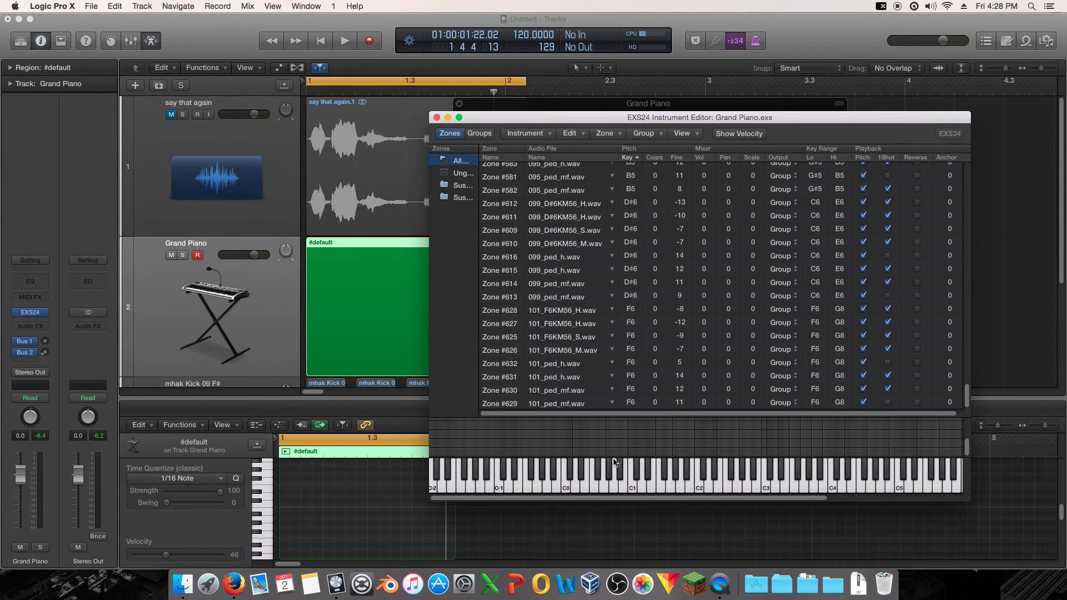
Audition Grand Piano keys from about C0 up to C4 and back to see which zones they trigger
{"action": "left_click", "coordinate": [578, 479]}
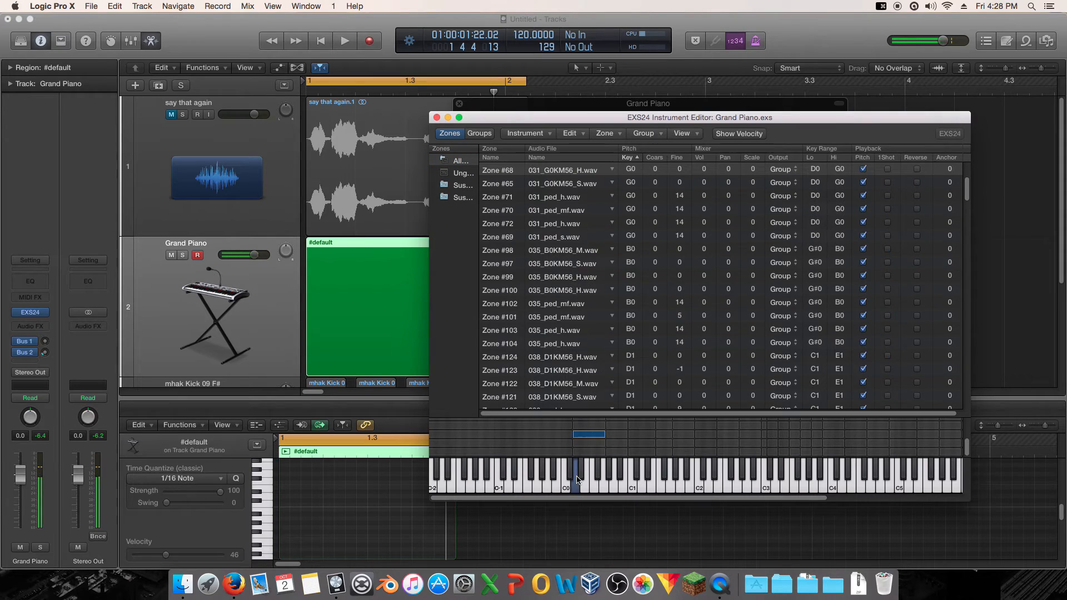
{"action": "left_click", "coordinate": [595, 486]}
{"action": "left_click", "coordinate": [624, 487]}
{"action": "left_click", "coordinate": [667, 485]}
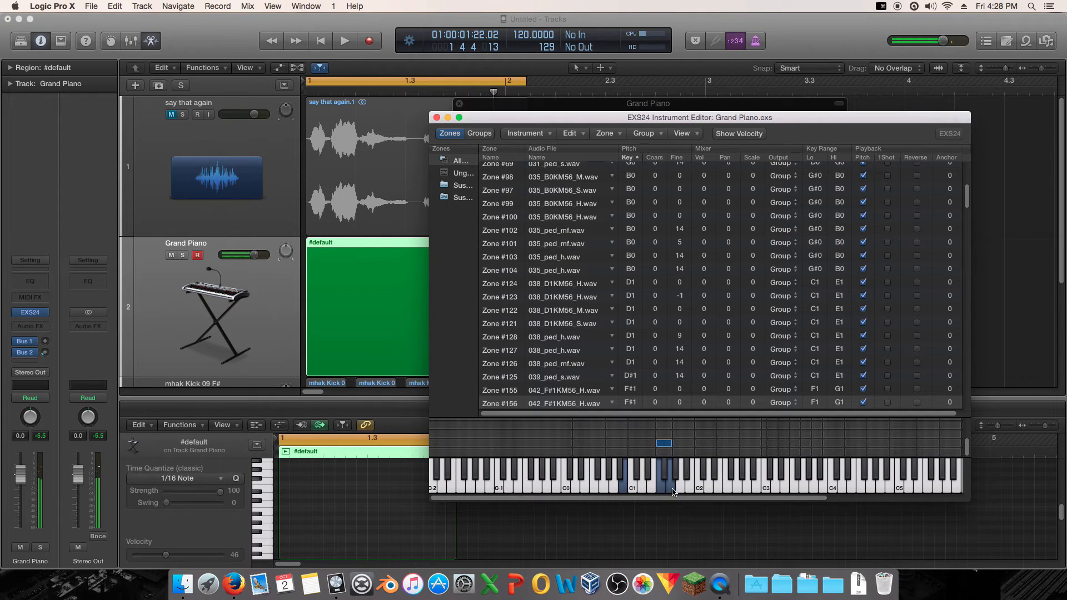
{"action": "left_click", "coordinate": [735, 487]}
{"action": "left_click", "coordinate": [834, 483]}
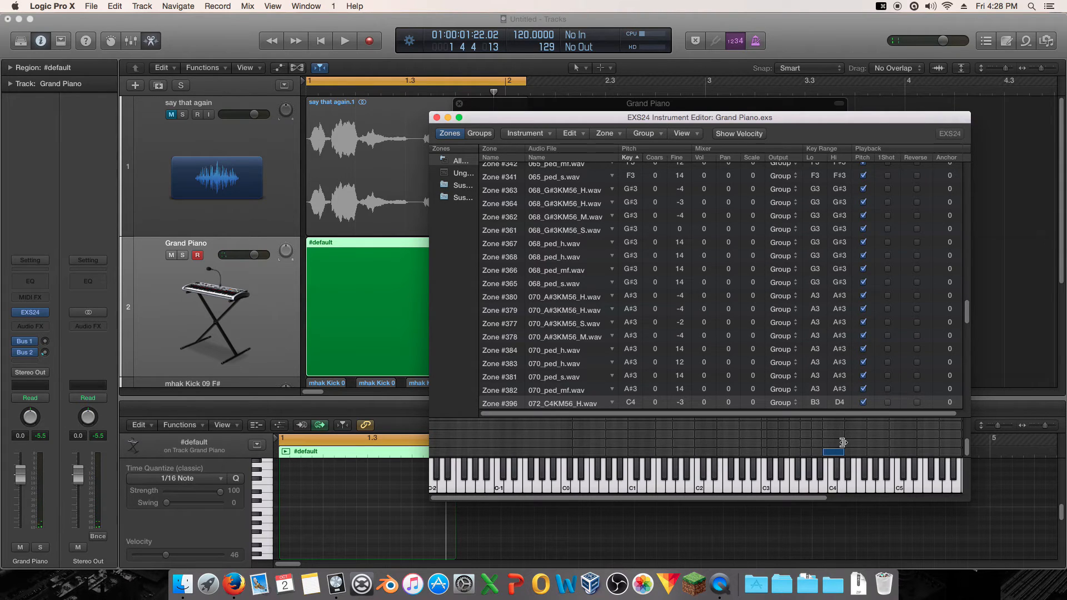
{"action": "left_click_drag", "start_coordinate": [823, 489], "coordinate": [603, 488]}
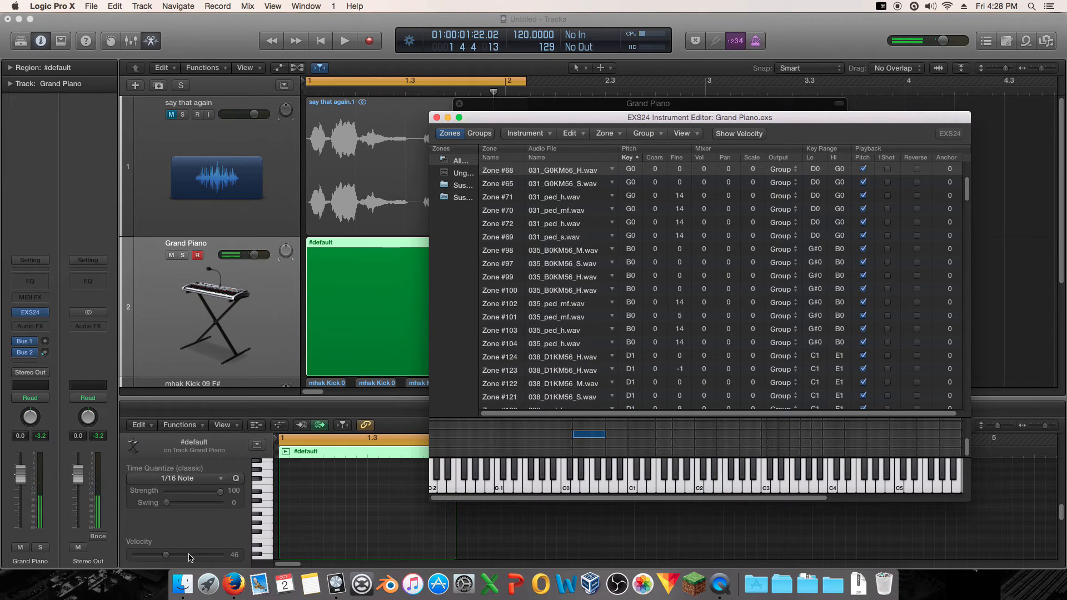
Set the Piano Roll velocity to 1 and audition the low piano keys around C0
{"action": "left_click_drag", "start_coordinate": [169, 557], "coordinate": [133, 556]}
{"action": "left_click", "coordinate": [553, 494]}
{"action": "left_click", "coordinate": [589, 489]}
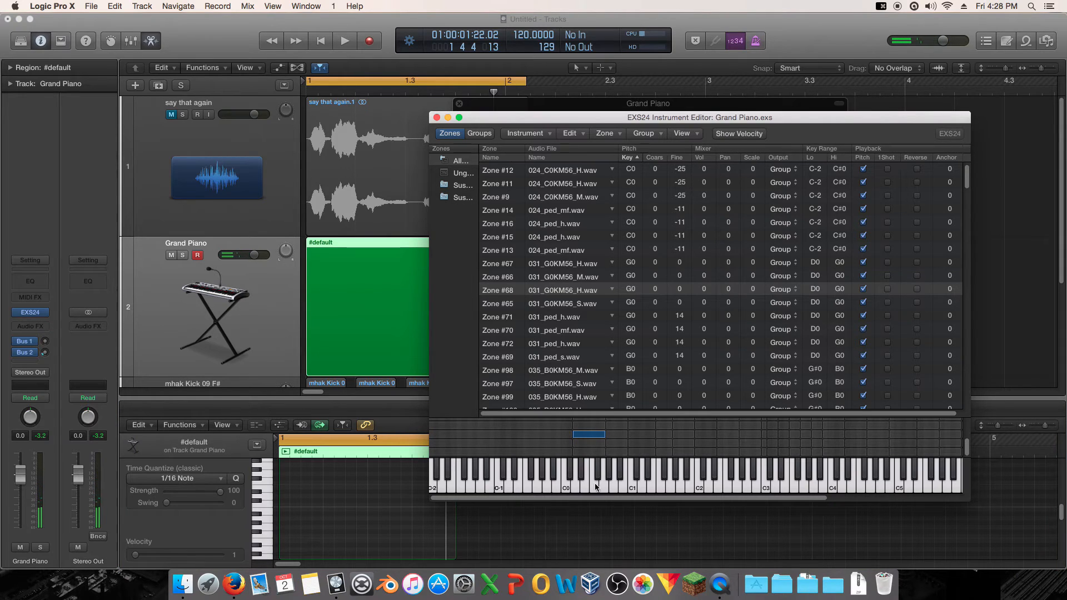
{"action": "left_click", "coordinate": [589, 466]}
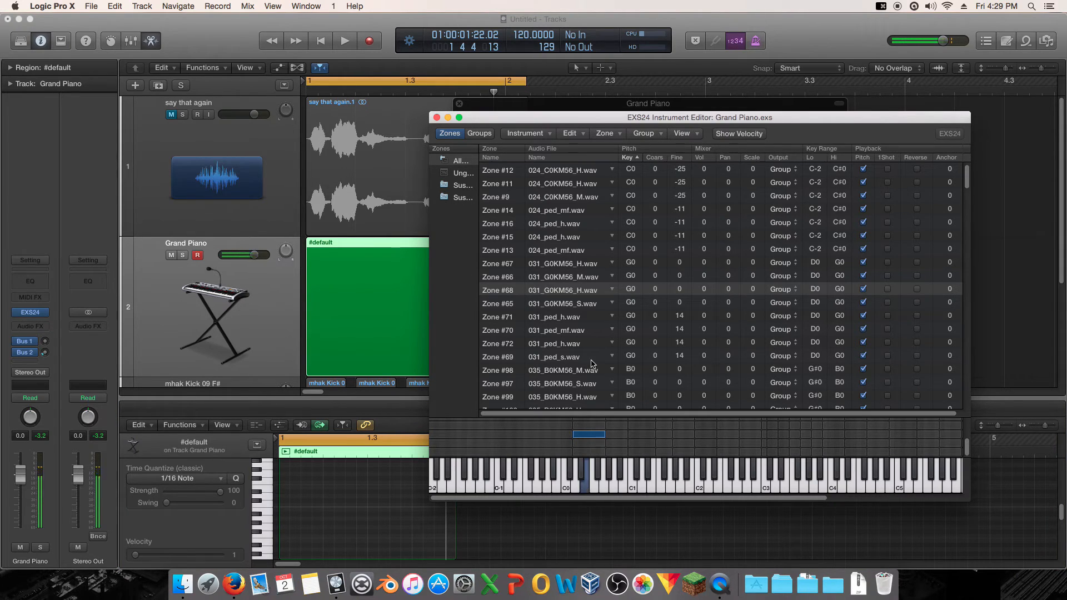
Draw four consecutive C3 notes, each 0 0 2 0 long, from the start of the #default region
{"action": "left_click", "coordinate": [321, 504]}
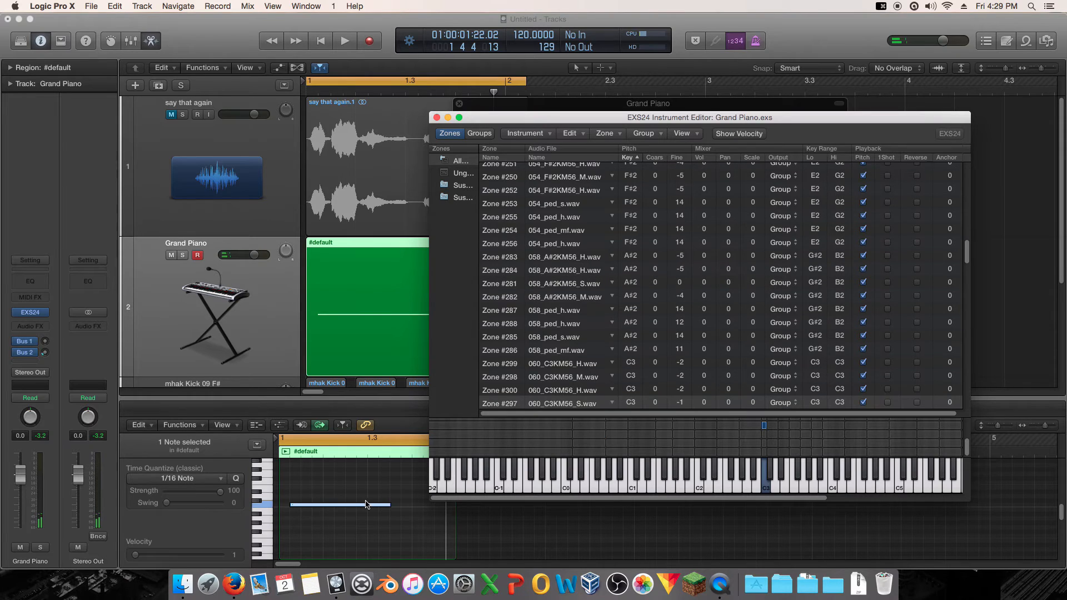
{"action": "left_click_drag", "start_coordinate": [388, 504], "coordinate": [312, 504]}
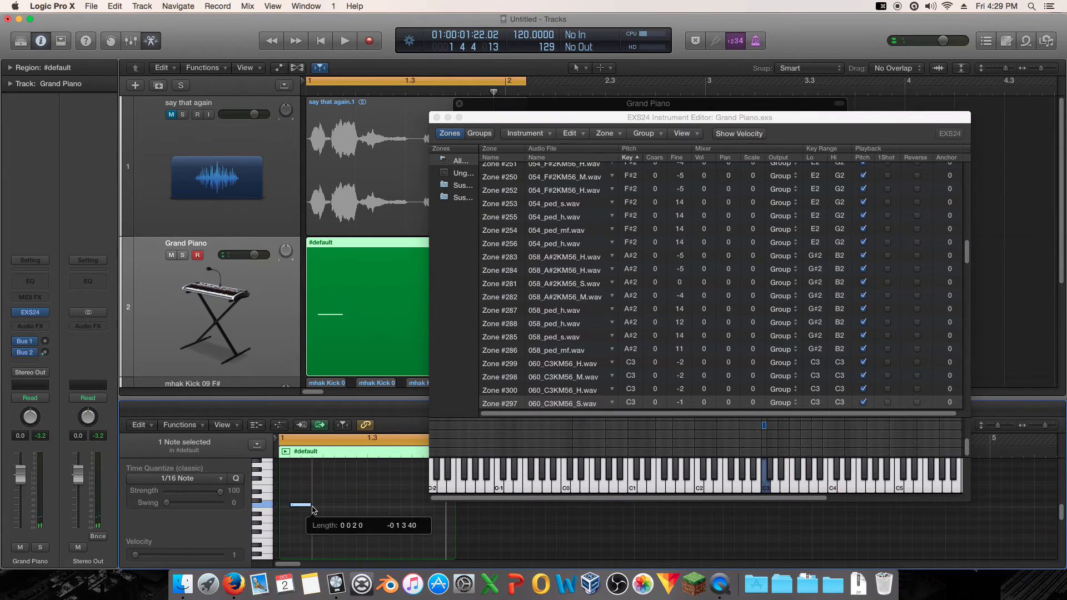
{"action": "left_click", "coordinate": [290, 506]}
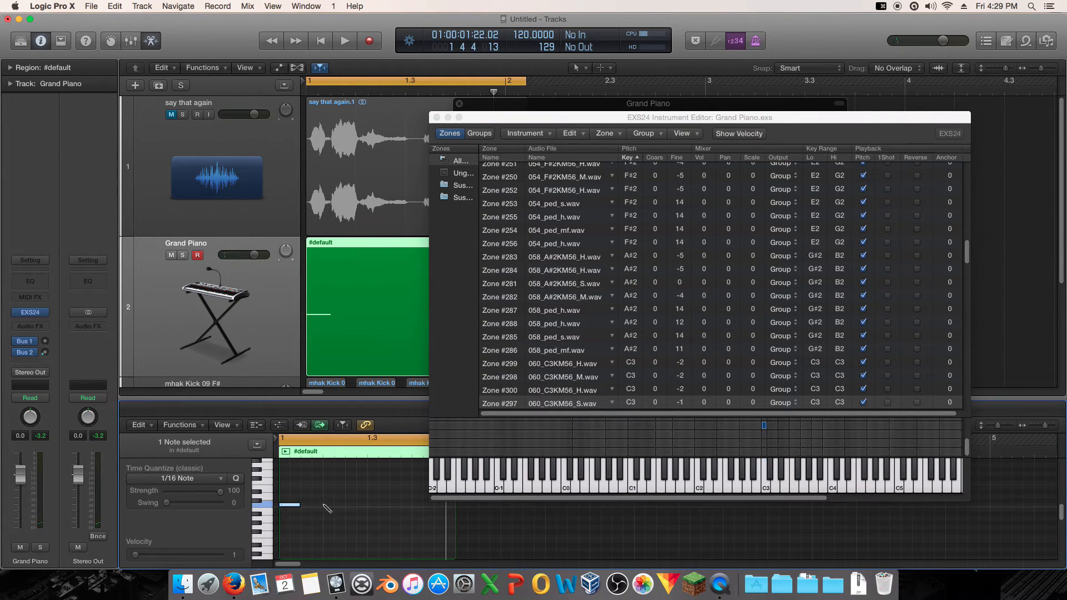
{"action": "left_click", "coordinate": [308, 505]}
{"action": "left_click", "coordinate": [328, 505]}
{"action": "left_click", "coordinate": [342, 505]}
{"action": "left_click", "coordinate": [352, 505]}
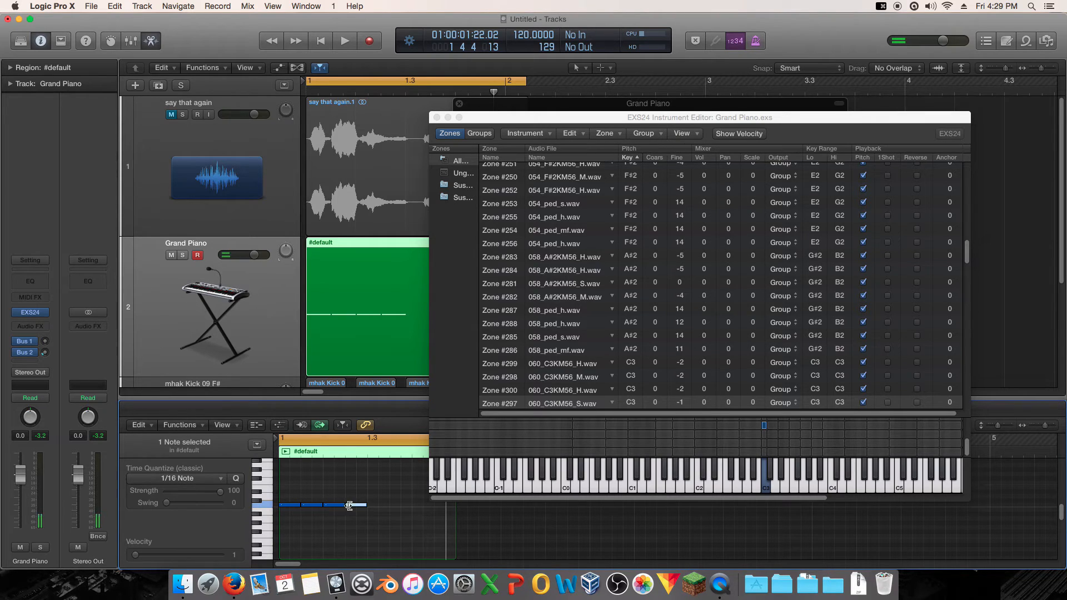
Set the second C3 note's velocity to 48, the third's to a higher value, and the fourth's to 127
{"action": "left_click", "coordinate": [309, 505]}
{"action": "left_click", "coordinate": [169, 555]}
{"action": "left_click", "coordinate": [333, 502]}
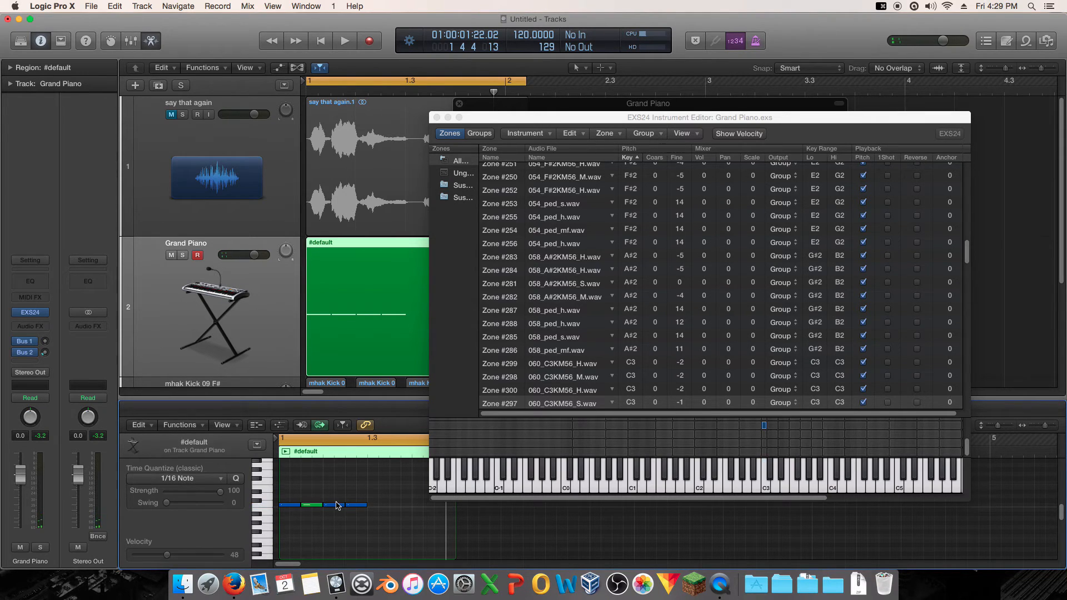
{"action": "left_click", "coordinate": [335, 505]}
{"action": "mouse_move", "coordinate": [232, 554]}
{"action": "left_mouse_down"}
{"action": "mouse_move", "coordinate": [200, 556]}
{"action": "mouse_move", "coordinate": [239, 555]}
{"action": "left_mouse_up"}
{"action": "left_click", "coordinate": [351, 506]}
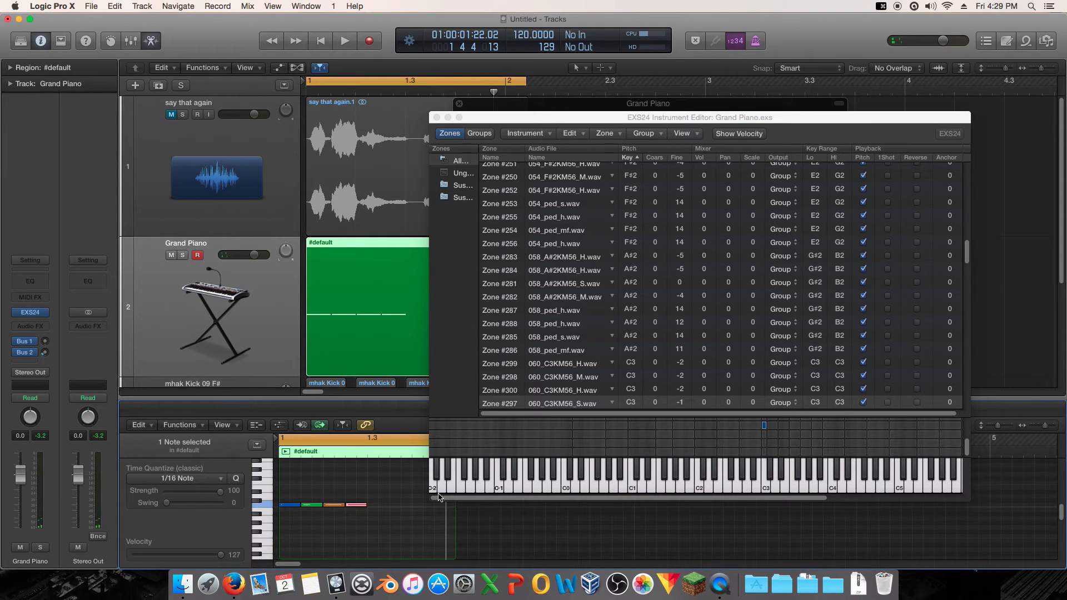
Play back the four-note pattern while watching the triggered zones, and close the instrument editor
{"action": "left_click", "coordinate": [334, 525]}
{"action": "key", "text": "space"}
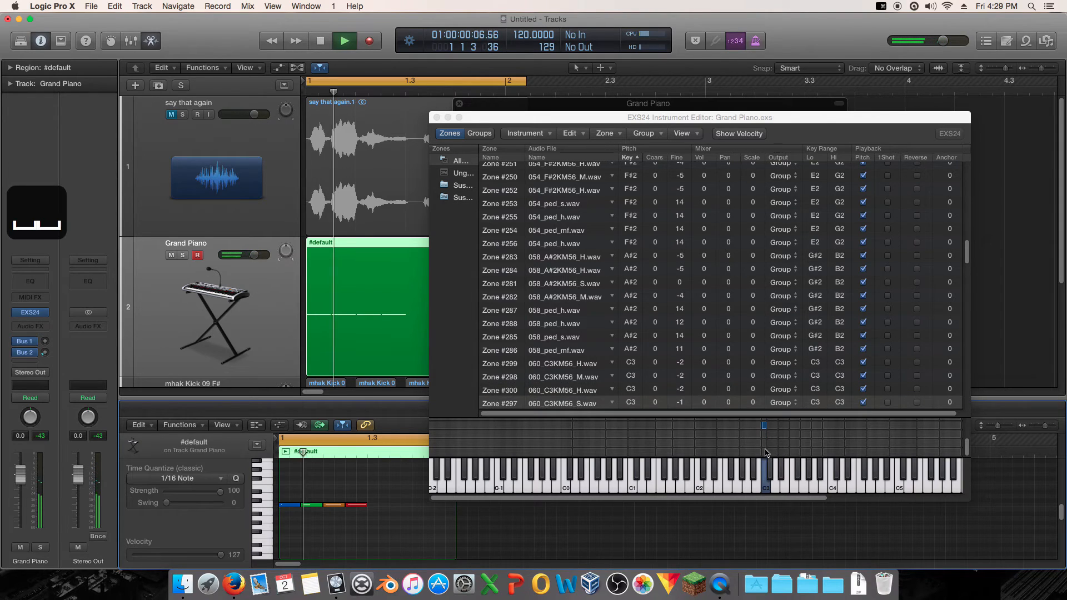
{"action": "key", "text": "space"}
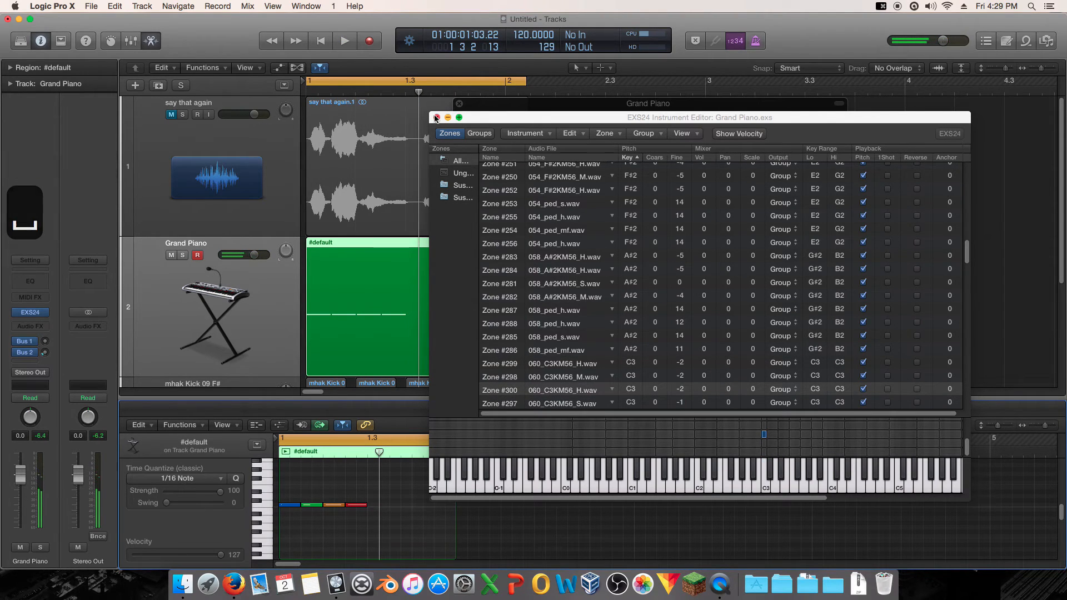
{"action": "left_click", "coordinate": [436, 118]}
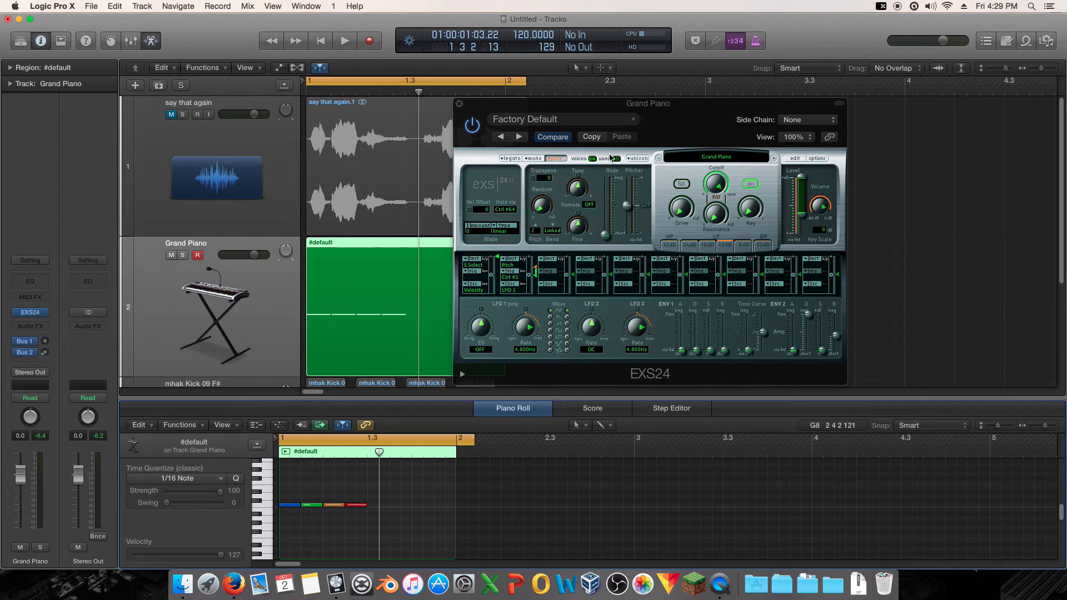
Reopen the instrument editor and inspect the C3 zones, Zone #297 to Zone #300, one by one
{"action": "left_click", "coordinate": [795, 158]}
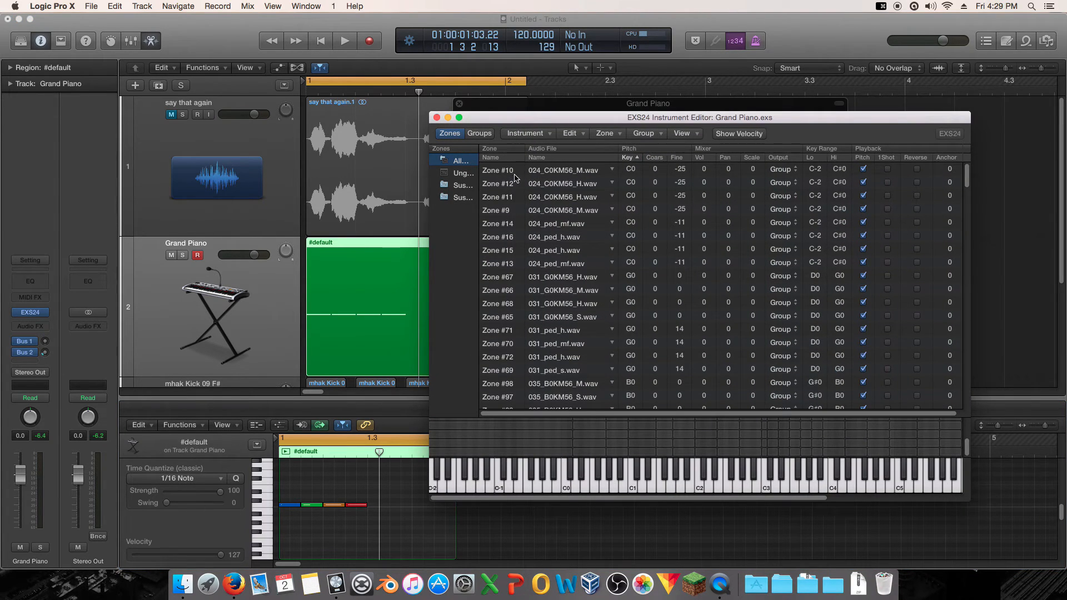
{"action": "scroll", "coordinate": [748, 270], "scroll_direction": "down", "scroll_amount": 20}
{"action": "left_click", "coordinate": [562, 390]}
{"action": "left_click", "coordinate": [560, 377]}
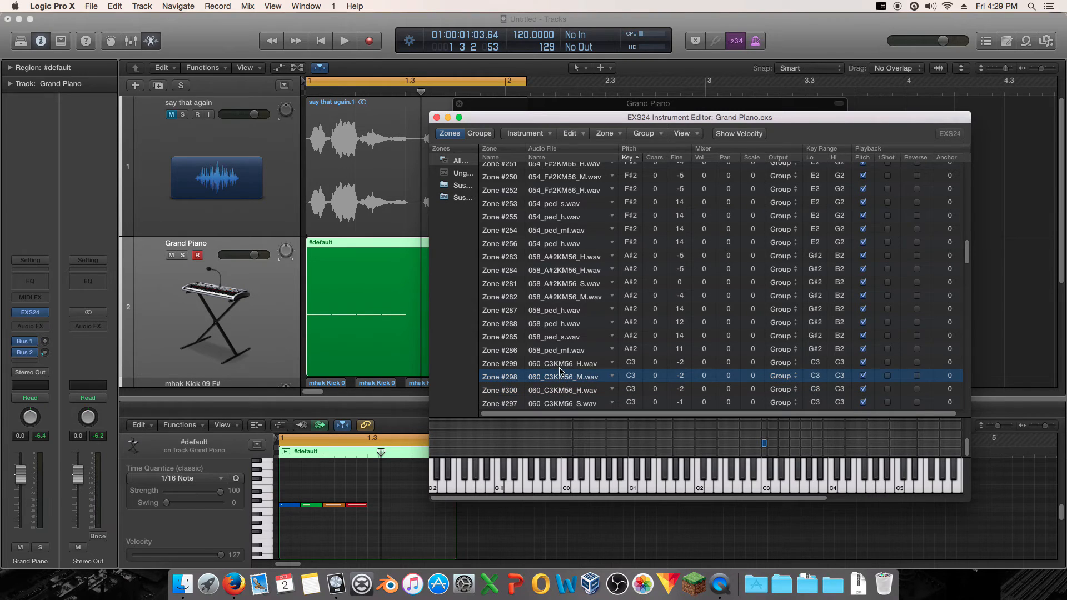
{"action": "left_click", "coordinate": [512, 391]}
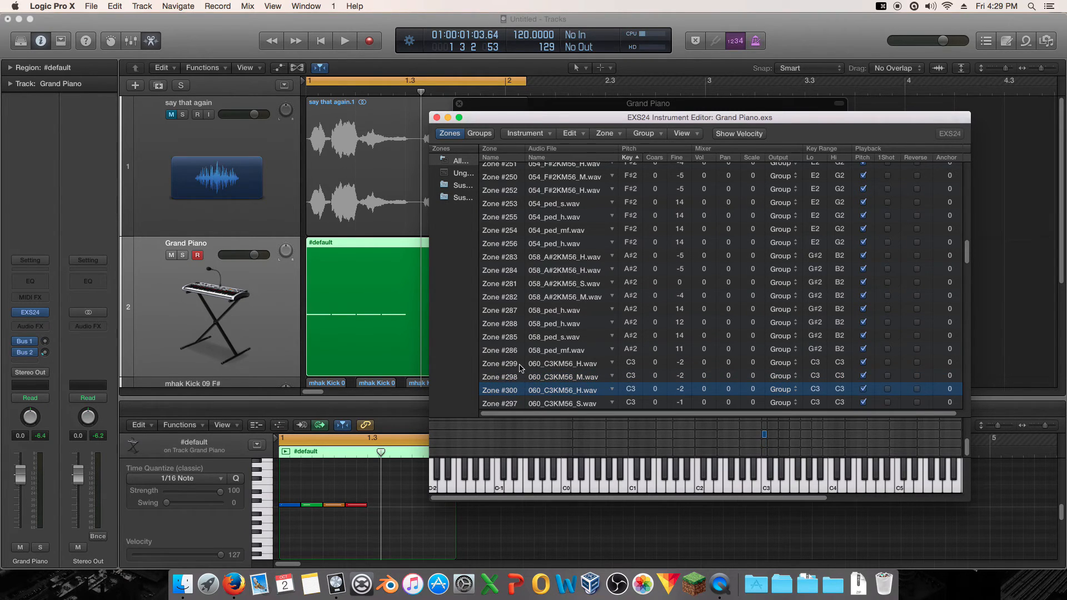
{"action": "left_click", "coordinate": [522, 365]}
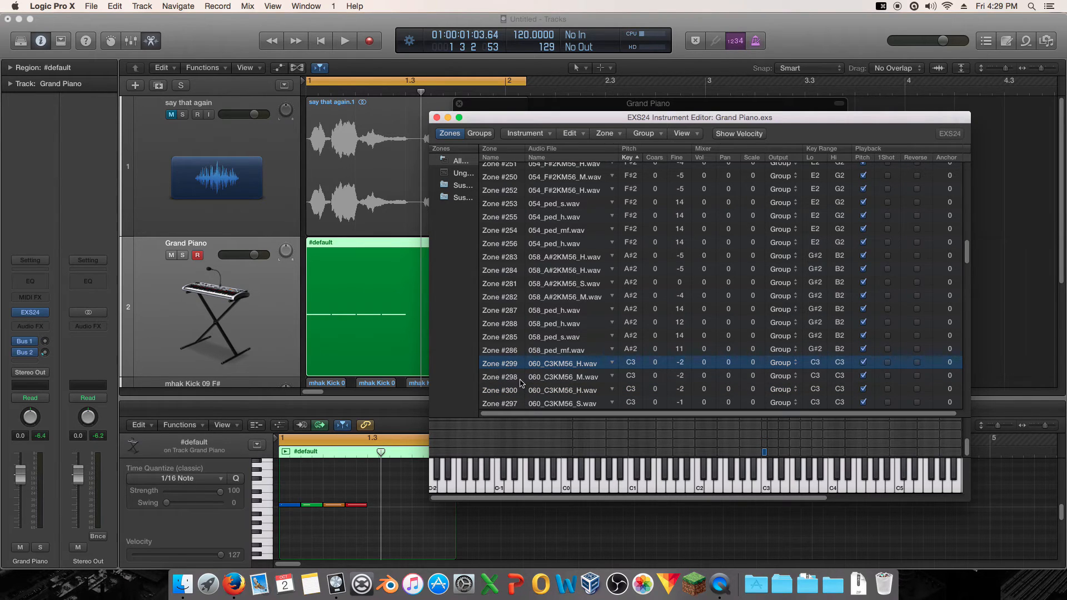
{"action": "left_click", "coordinate": [522, 382]}
{"action": "left_click", "coordinate": [519, 405]}
Play the four-note pattern again to compare which C3 zone each velocity triggers
{"action": "key", "text": "space"}
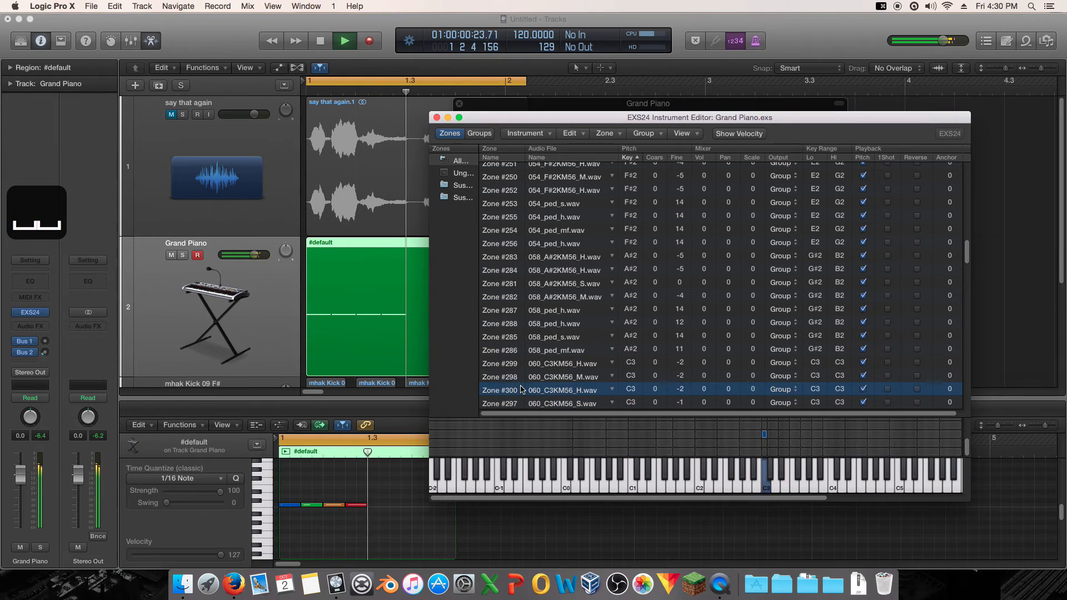
{"action": "key", "text": "space"}
{"action": "left_click", "coordinate": [525, 404]}
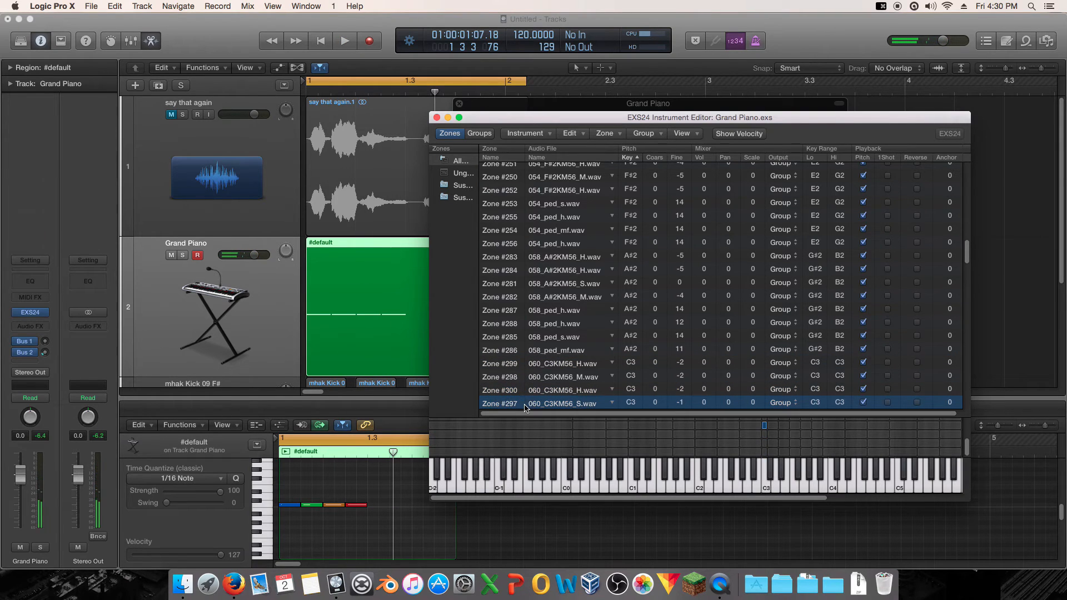
{"action": "key", "text": "space"}
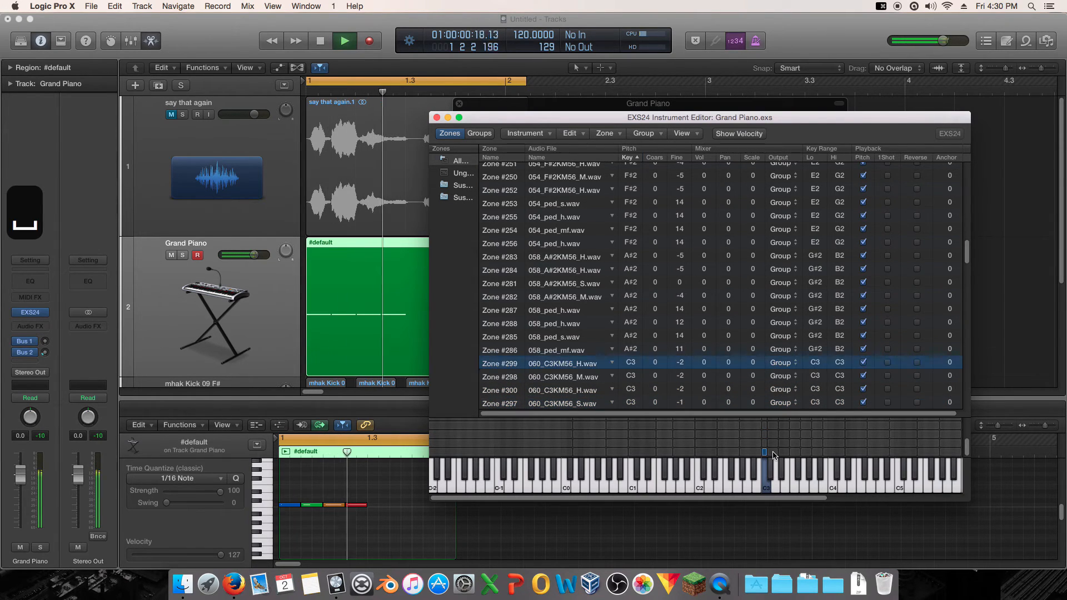
Set the third C3 note's velocity to 59 and inspect the zone it triggers above the keyboard
{"action": "key", "text": "space"}
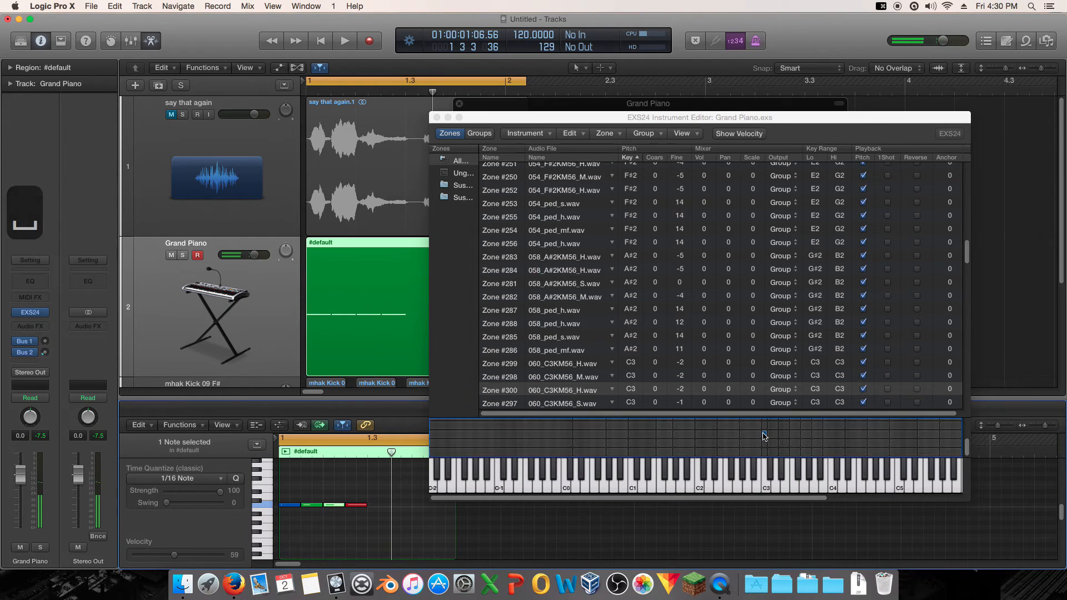
{"action": "left_click", "coordinate": [762, 436]}
{"action": "scroll", "coordinate": [763, 437], "scroll_direction": "up", "scroll_amount": 3}
{"action": "scroll", "coordinate": [763, 438], "scroll_direction": "down", "scroll_amount": 5}
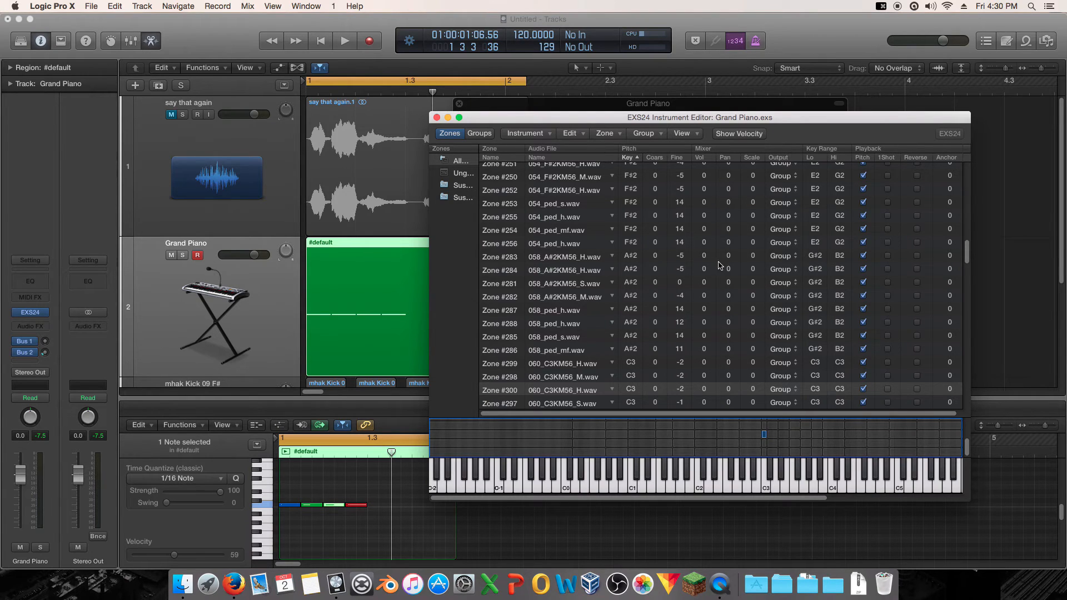
Close the instrument windows, delete the Grand Piano track with its #default region, and select the say that again track
{"action": "left_click", "coordinate": [437, 117]}
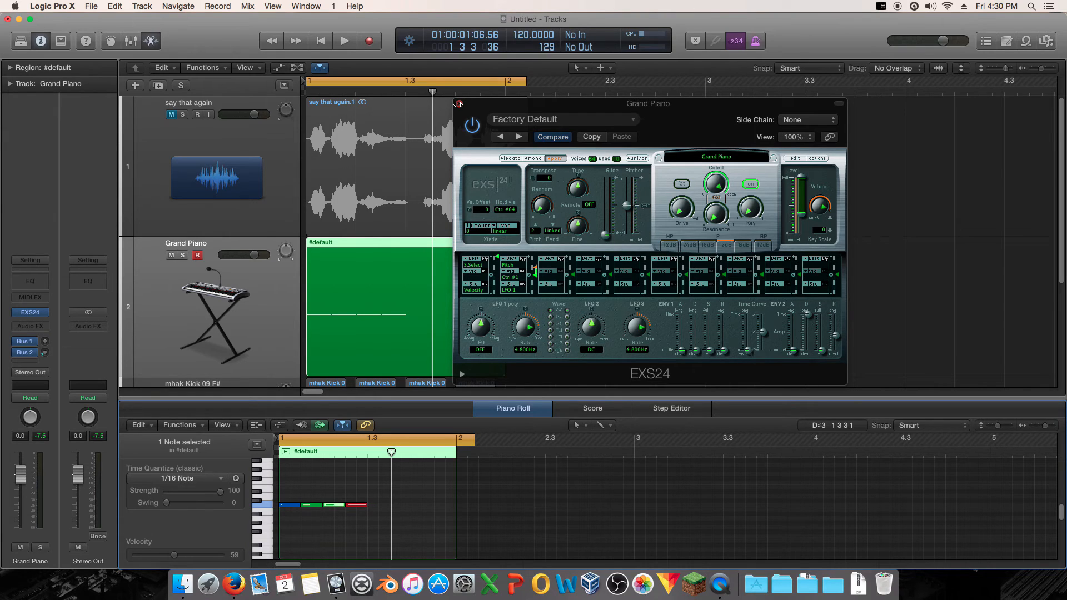
{"action": "left_click", "coordinate": [458, 104]}
{"action": "left_click", "coordinate": [264, 293]}
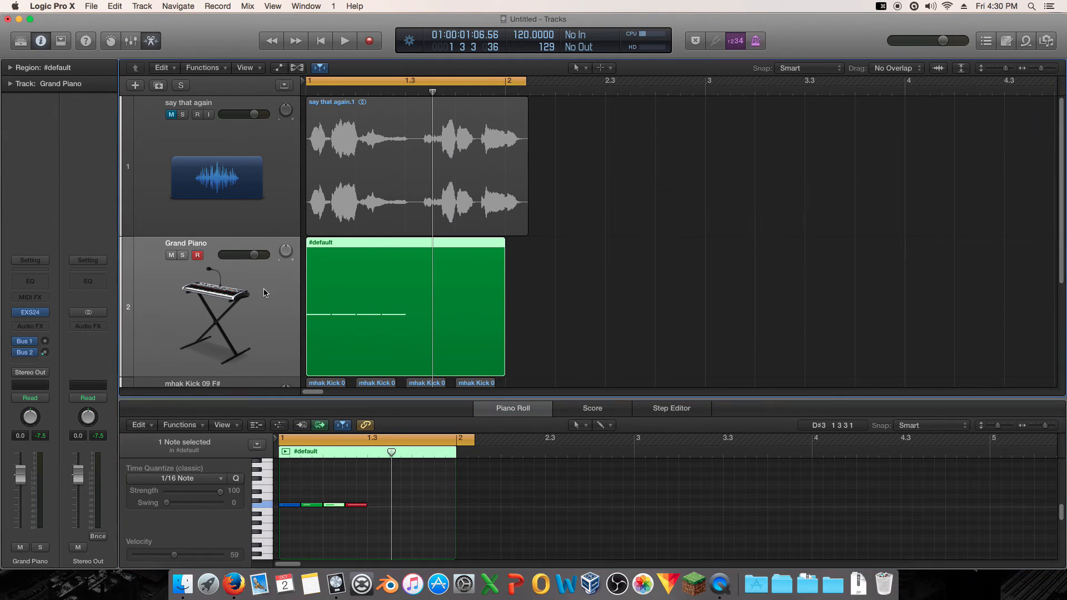
{"action": "key", "text": "Delete"}
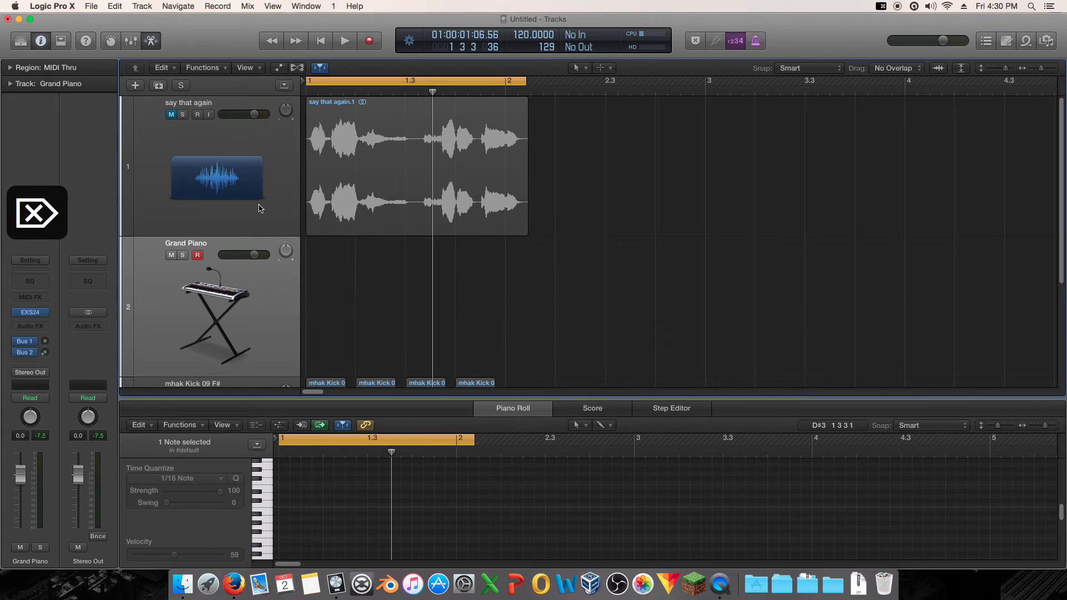
{"action": "key", "text": "Delete"}
{"action": "left_click", "coordinate": [263, 181]}
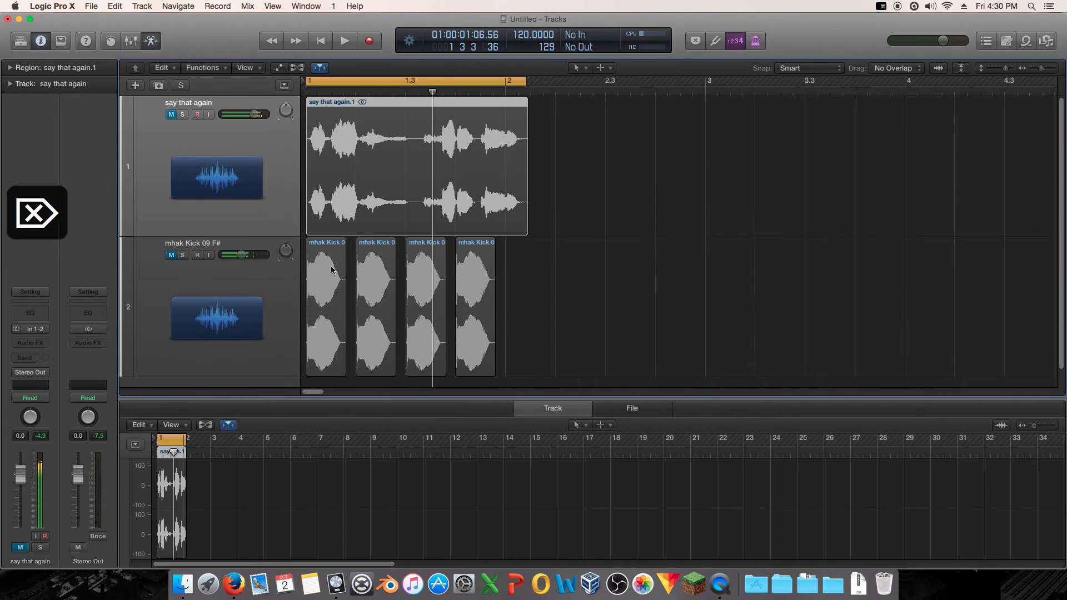
Delete the say that again.1 region and add Biab_HS_Snare.wav at bar 1 on a new track below the kicks
{"action": "key", "text": "Delete"}
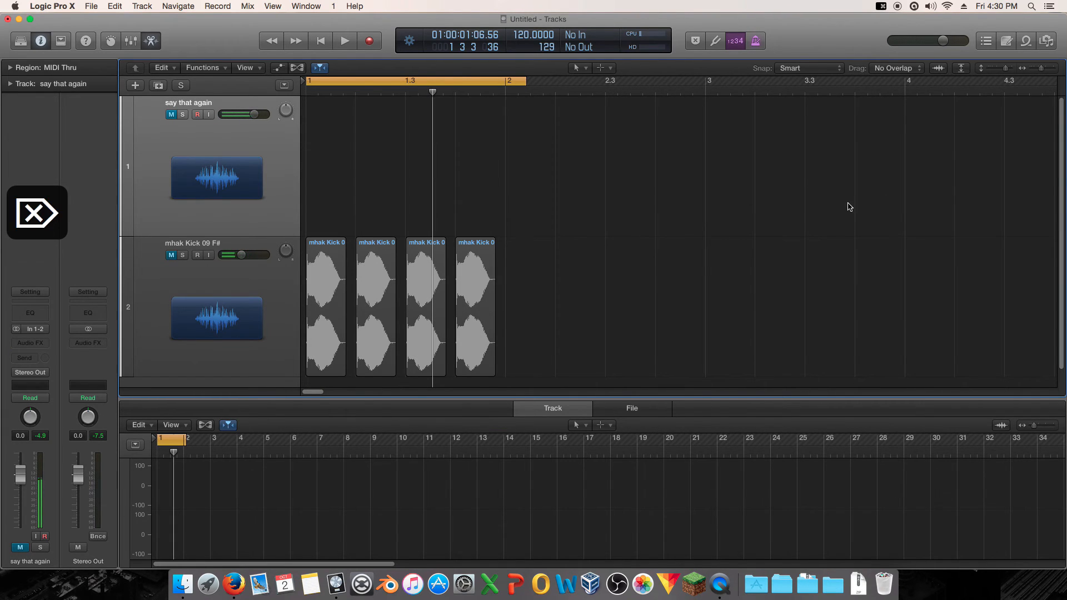
{"action": "left_click", "coordinate": [1047, 40]}
{"action": "left_click_drag", "start_coordinate": [871, 382], "coordinate": [318, 383]}
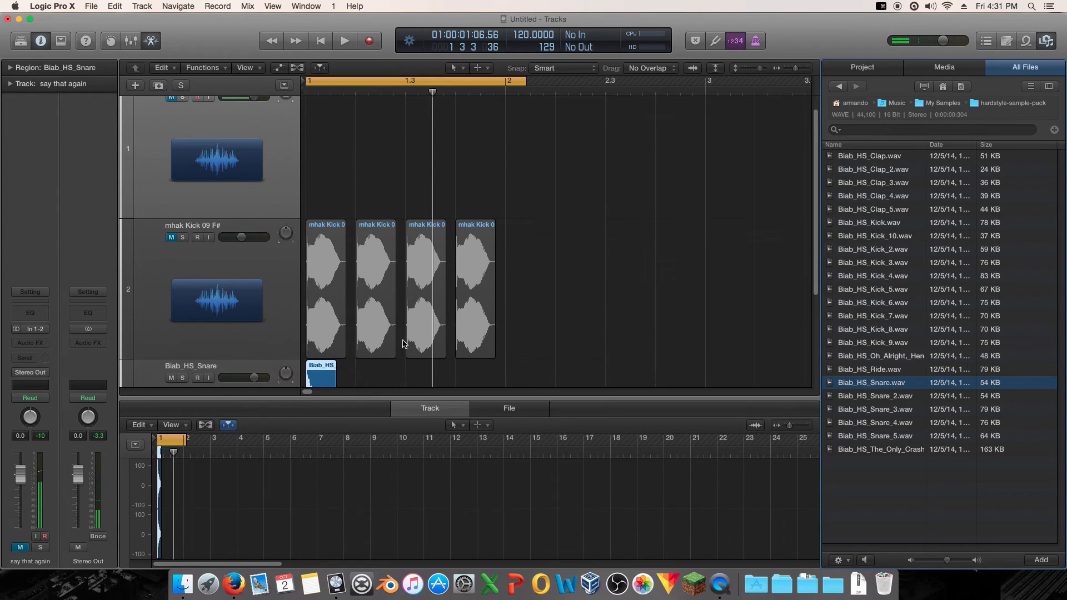
Copy the snare region along its track to match the four kick positions, and delete the three copies again
{"action": "left_click_drag", "start_coordinate": [310, 302], "coordinate": [412, 314]}
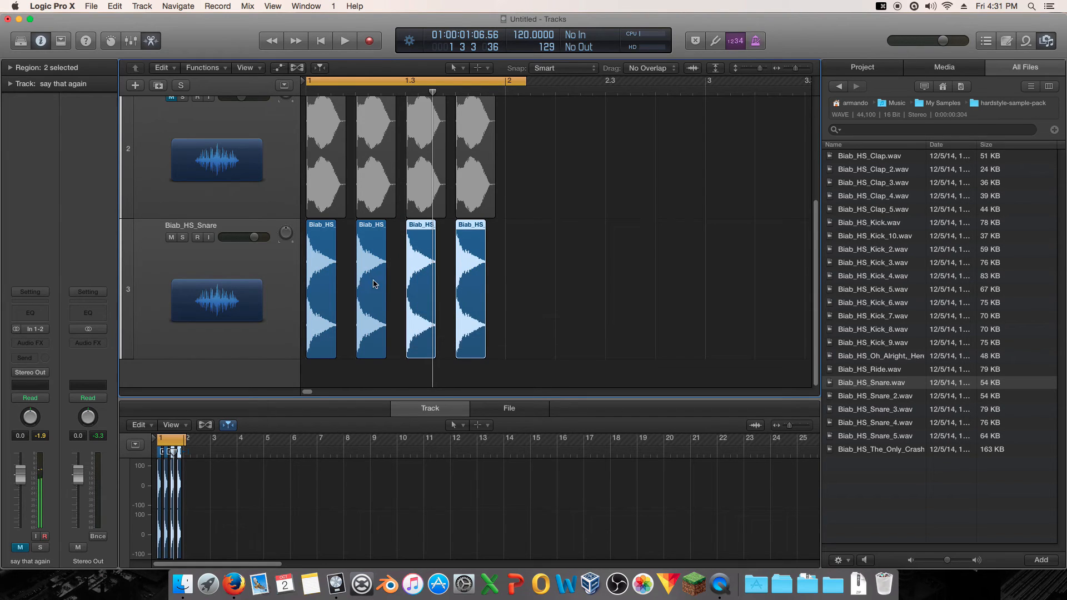
{"action": "scroll", "coordinate": [413, 279], "scroll_direction": "up", "scroll_amount": 5}
{"action": "scroll", "coordinate": [320, 269], "scroll_direction": "down", "scroll_amount": 5}
{"action": "left_click_drag", "start_coordinate": [604, 253], "coordinate": [365, 298]}
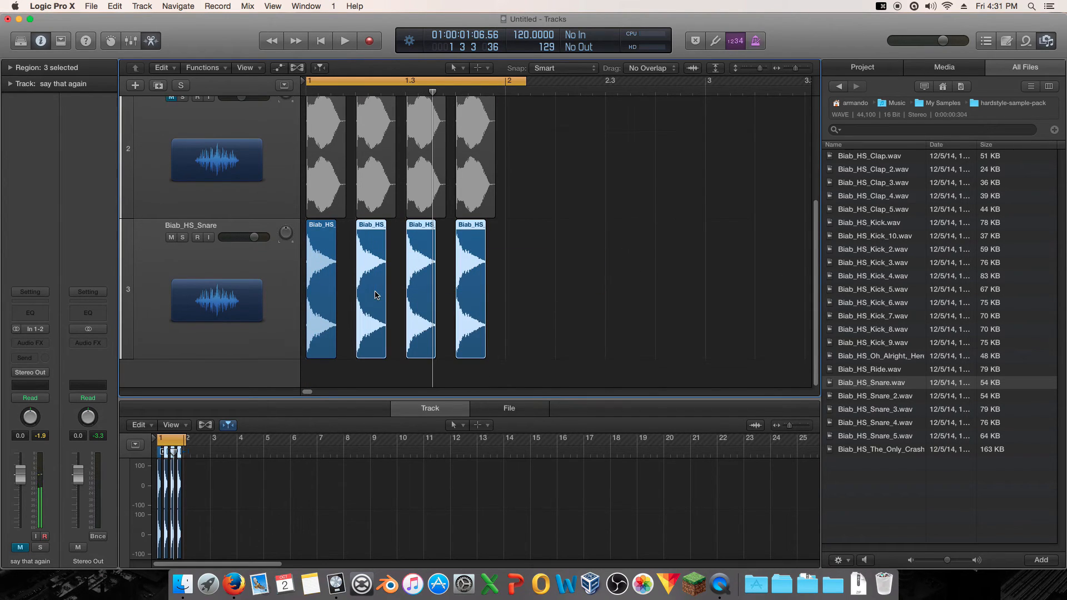
{"action": "key", "text": "BackSpace"}
{"action": "right_click", "coordinate": [322, 287]}
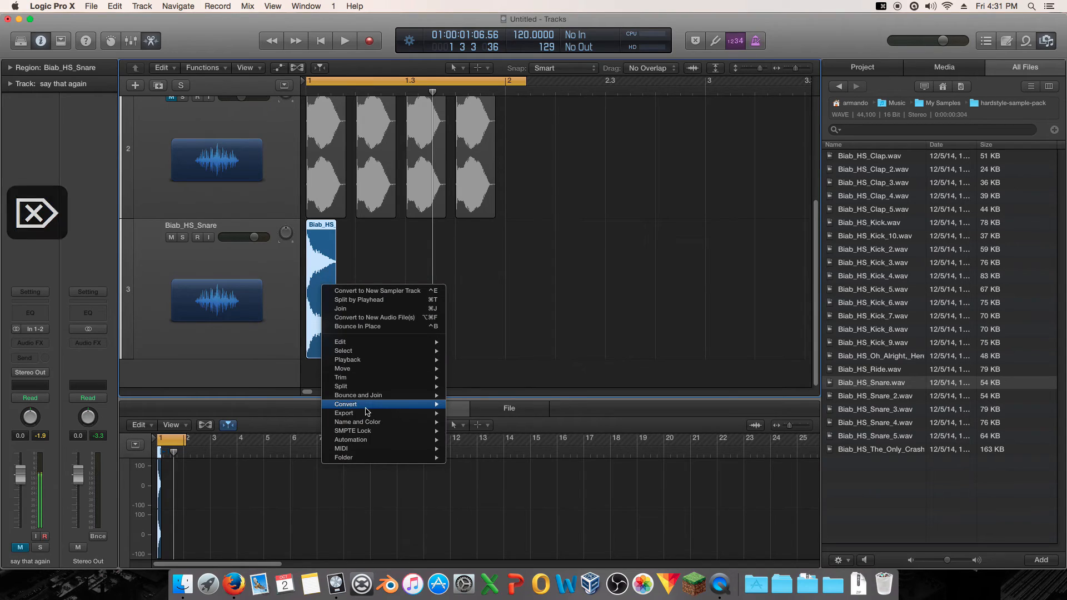
{"action": "mouse_move", "coordinate": [348, 405]}
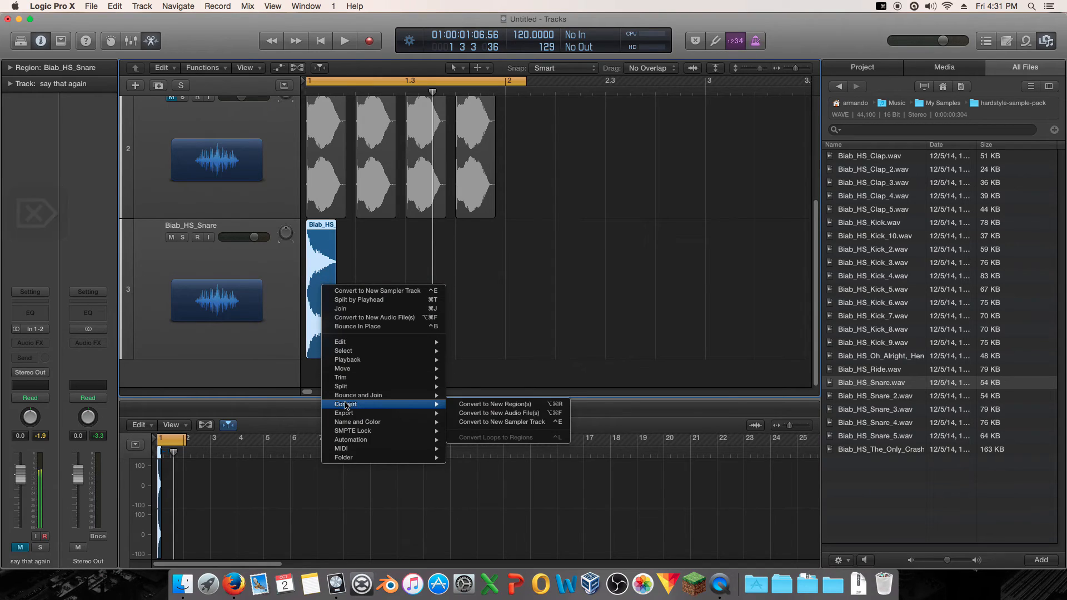
{"action": "left_click", "coordinate": [544, 423]}
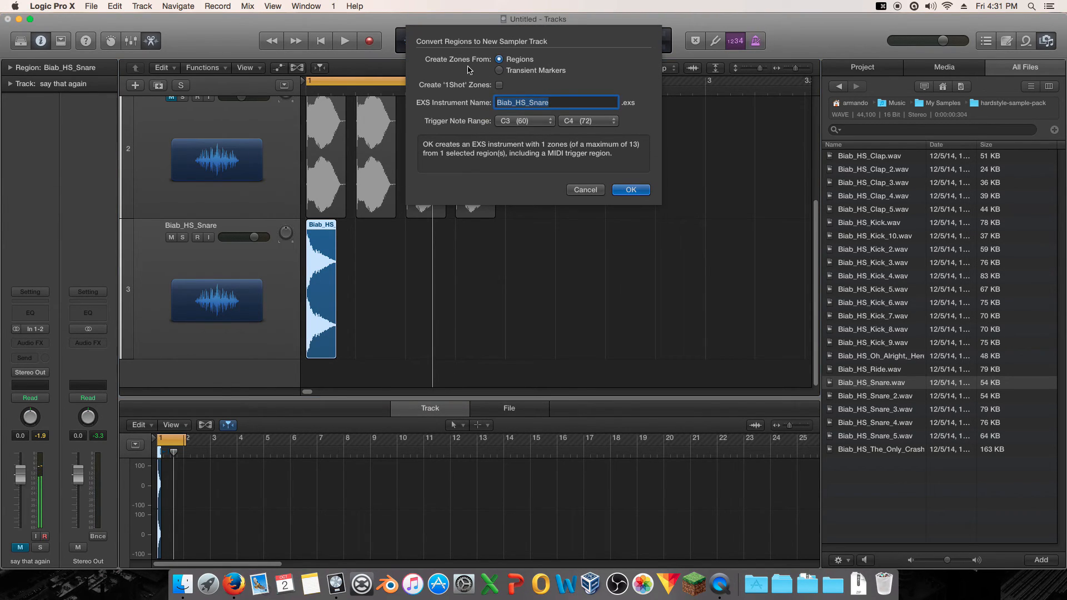
{"action": "left_click", "coordinate": [585, 190]}
{"action": "scroll", "coordinate": [462, 251], "scroll_direction": "up", "scroll_amount": 3}
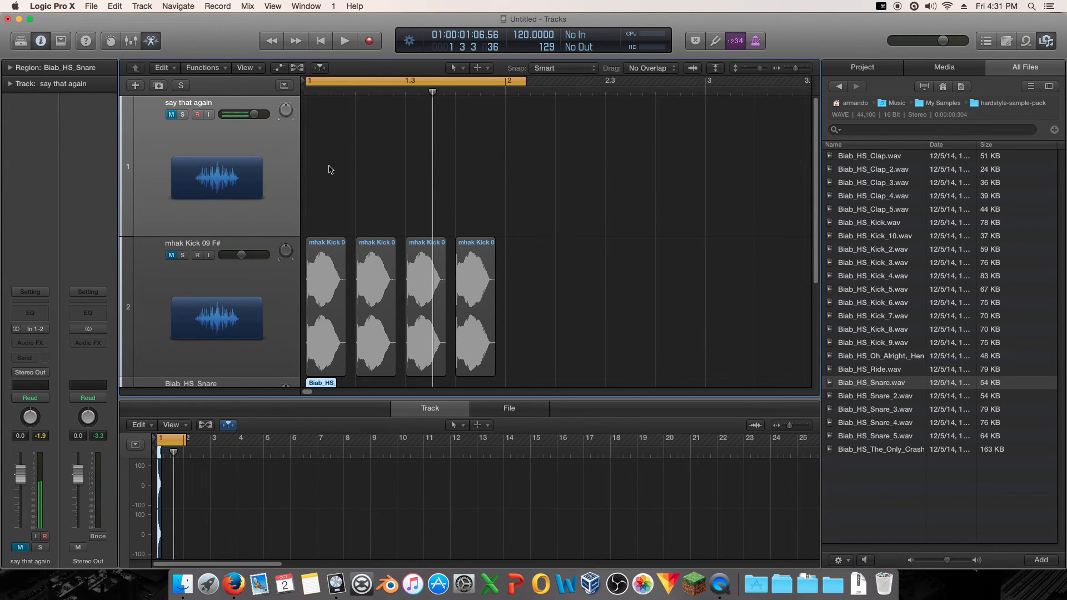
{"action": "scroll", "coordinate": [498, 218], "scroll_direction": "down", "scroll_amount": 3}
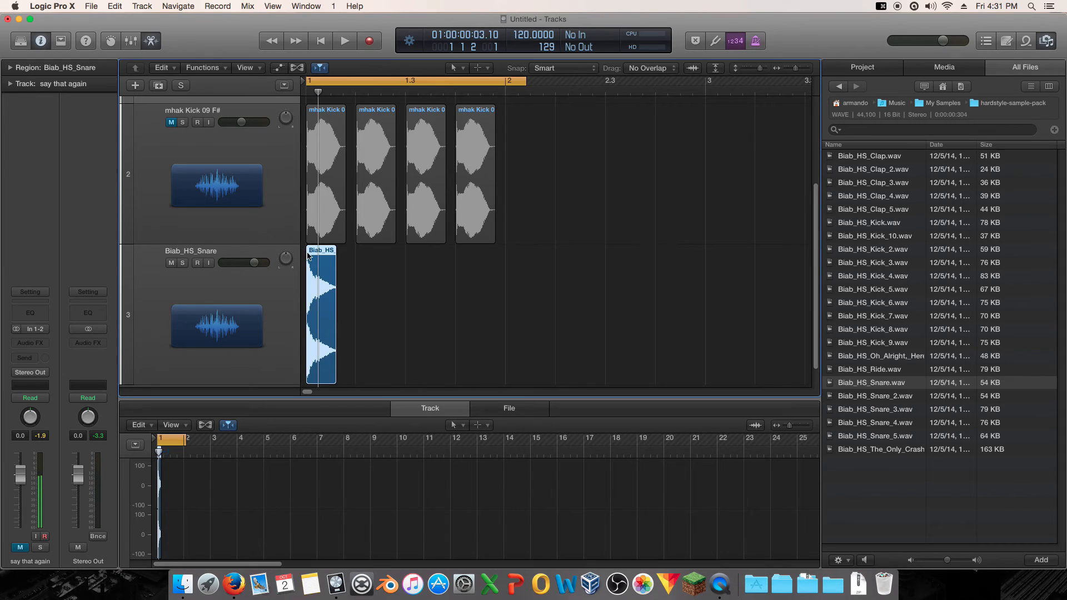
Split the Biab_HS_Snare region at 1 1 2 1, select each half, and undo the split
{"action": "right_click", "coordinate": [327, 319]}
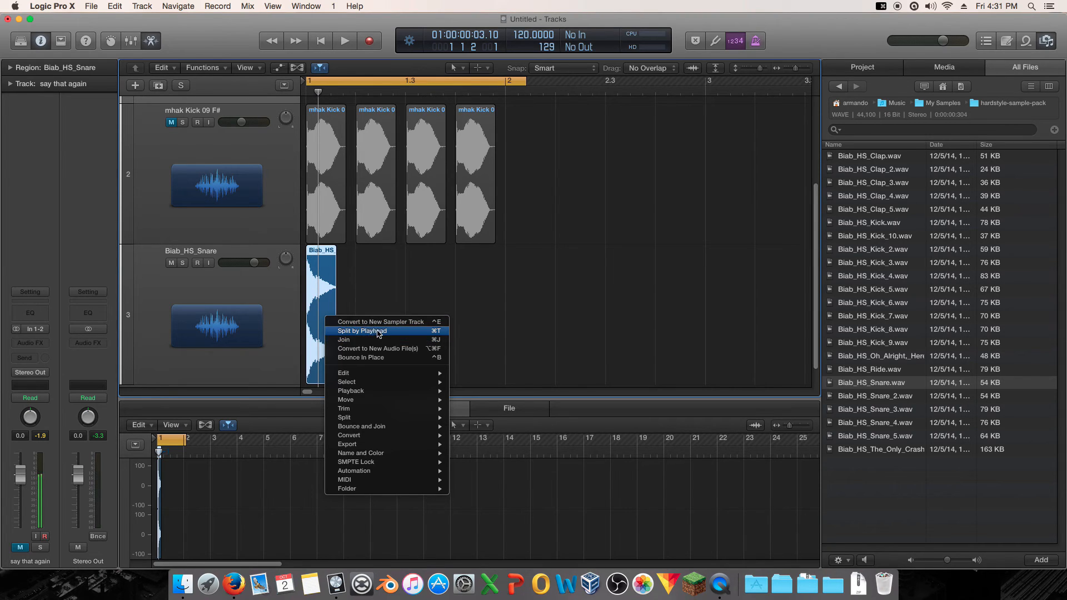
{"action": "left_click", "coordinate": [361, 340]}
{"action": "left_click_drag", "start_coordinate": [344, 289], "coordinate": [302, 302]}
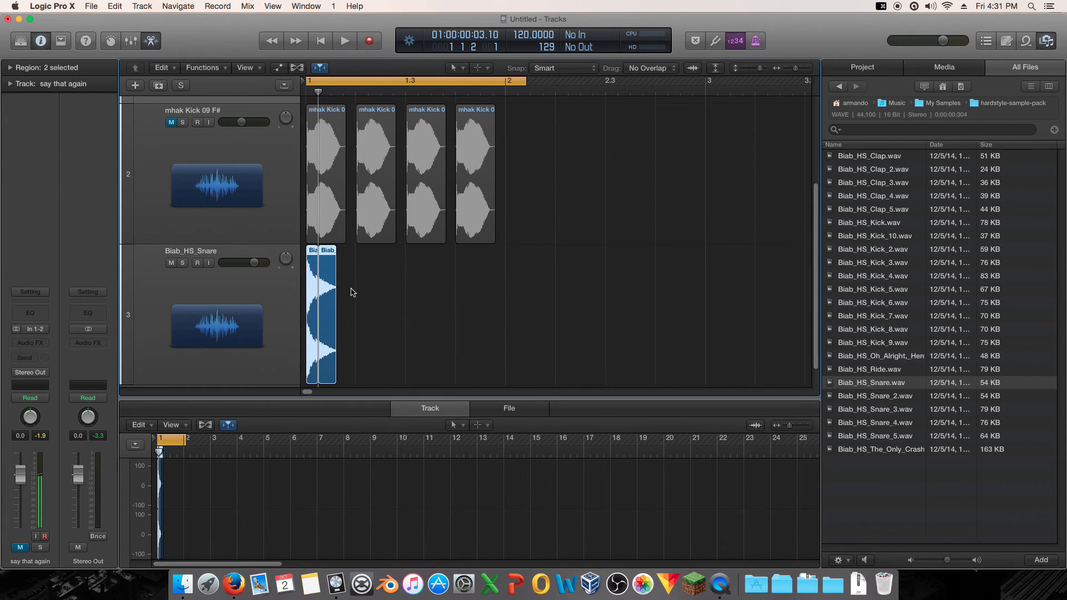
{"action": "left_click", "coordinate": [350, 288]}
{"action": "left_click", "coordinate": [310, 282]}
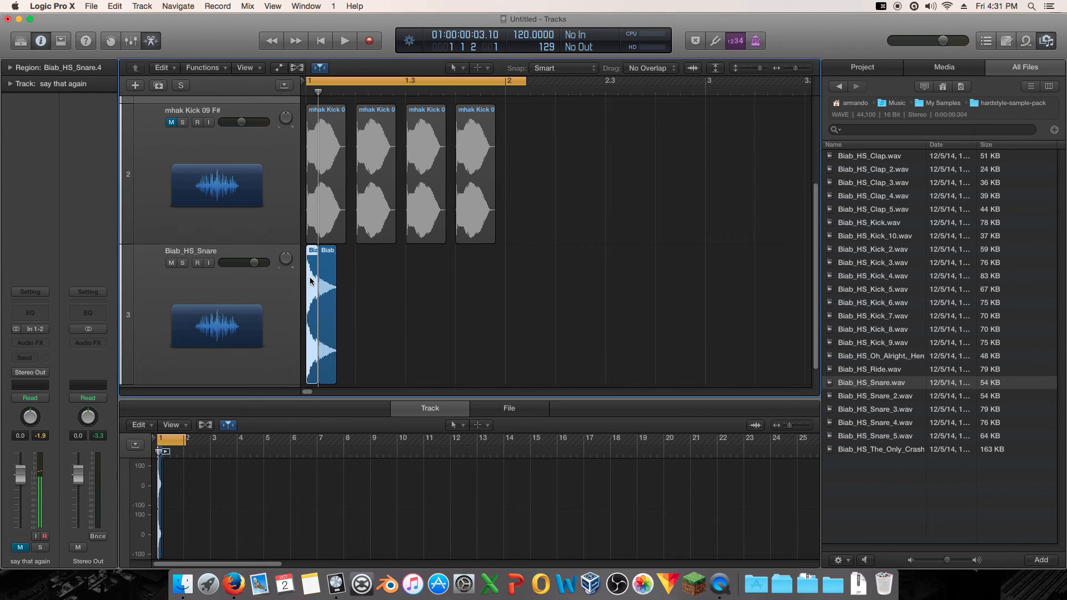
{"action": "left_click", "coordinate": [326, 278]}
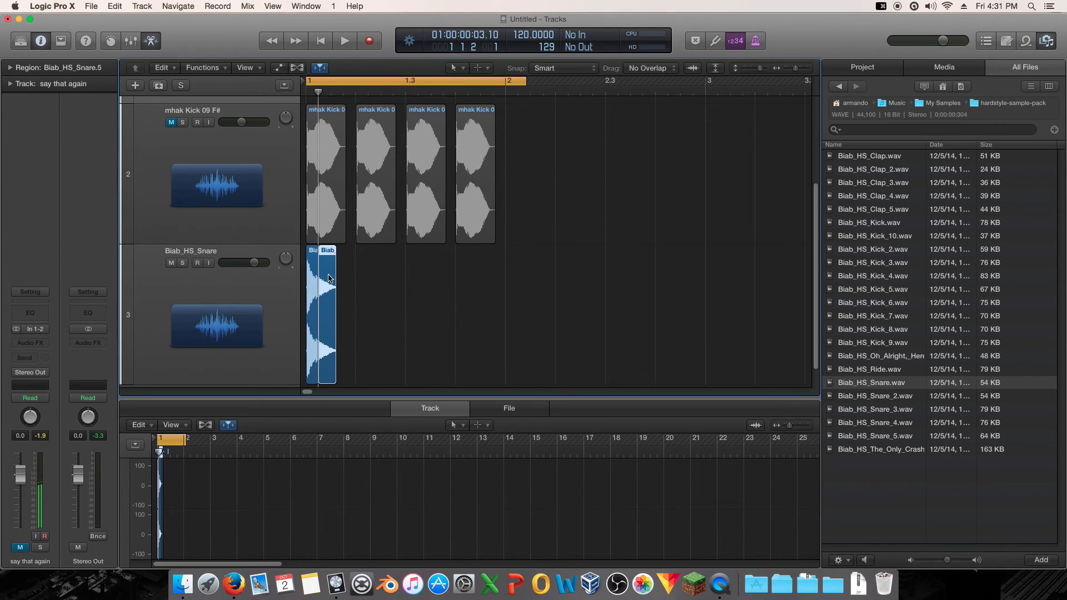
{"action": "key", "text": "super+z"}
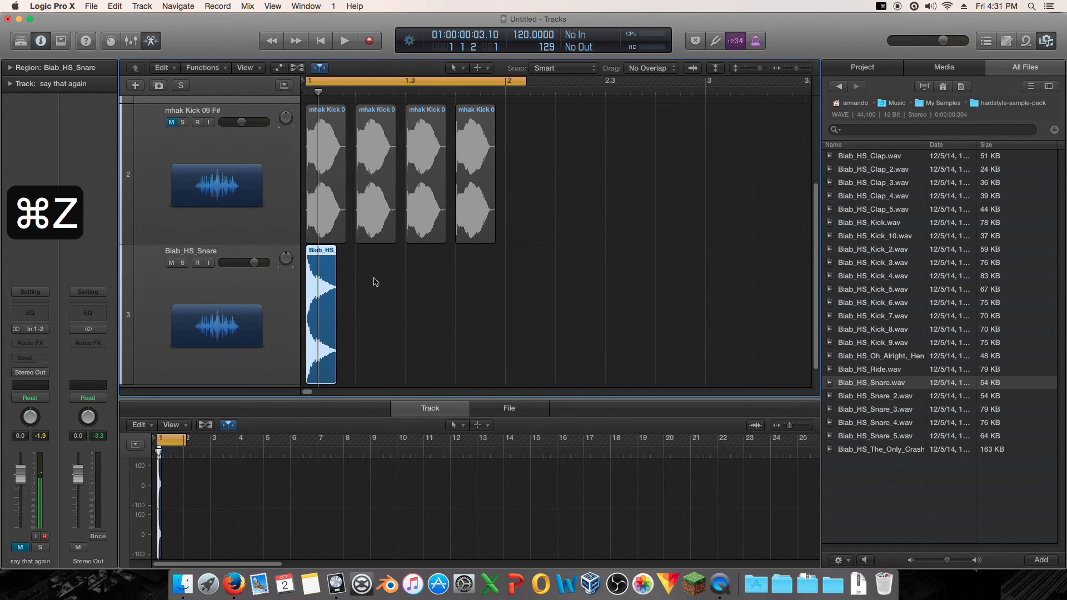
Place the say that again audio from the project's audio list at bar 1 on the say that again track
{"action": "scroll", "coordinate": [348, 309], "scroll_direction": "up", "scroll_amount": 5}
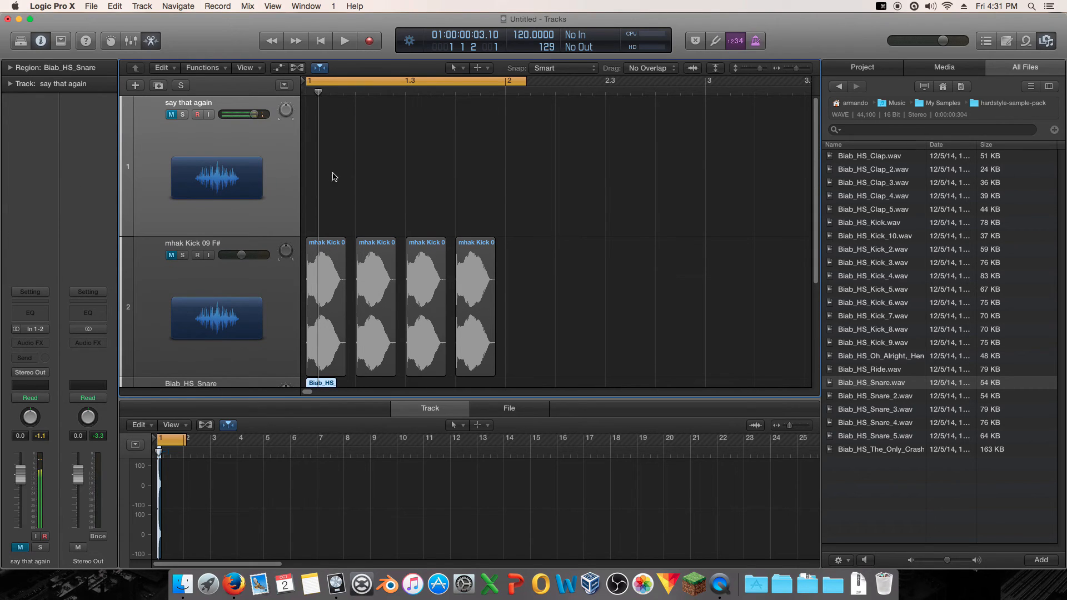
{"action": "left_click_drag", "start_coordinate": [330, 176], "coordinate": [540, 183]}
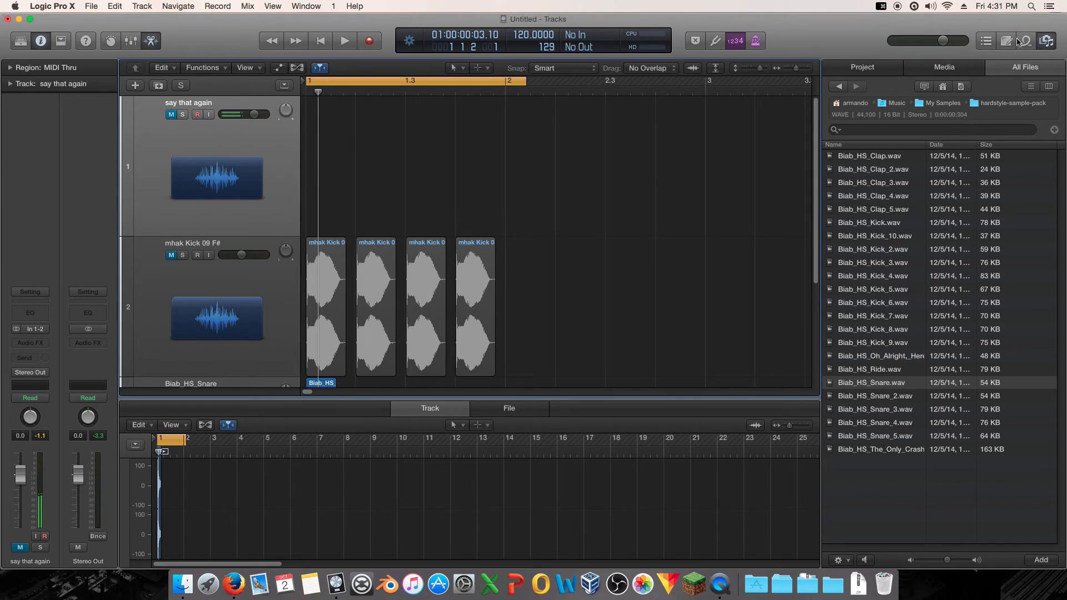
{"action": "left_click", "coordinate": [861, 67]}
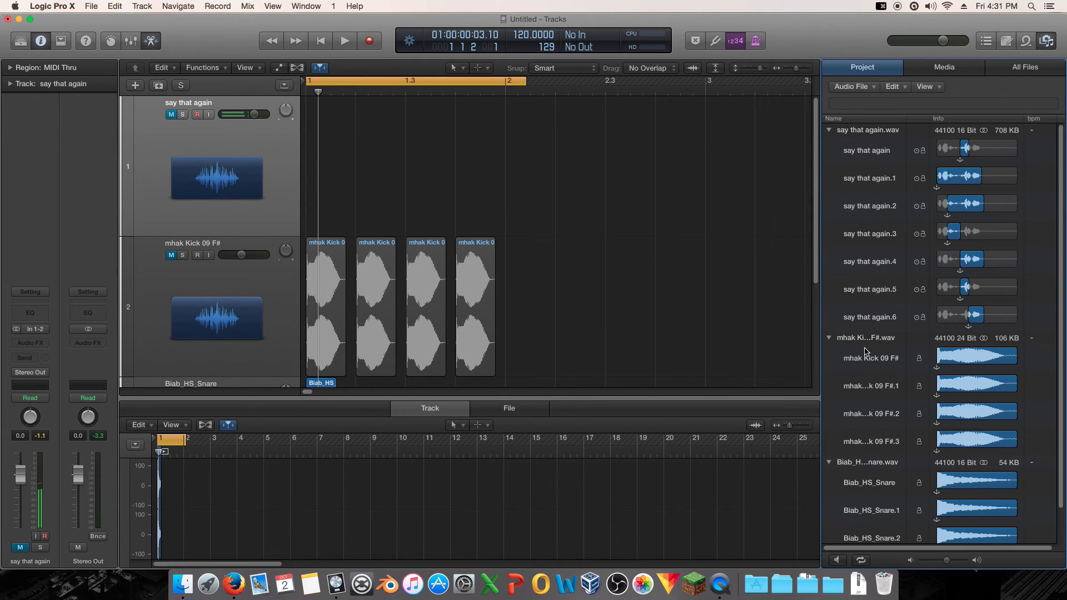
{"action": "left_click_drag", "start_coordinate": [863, 132], "coordinate": [584, 201]}
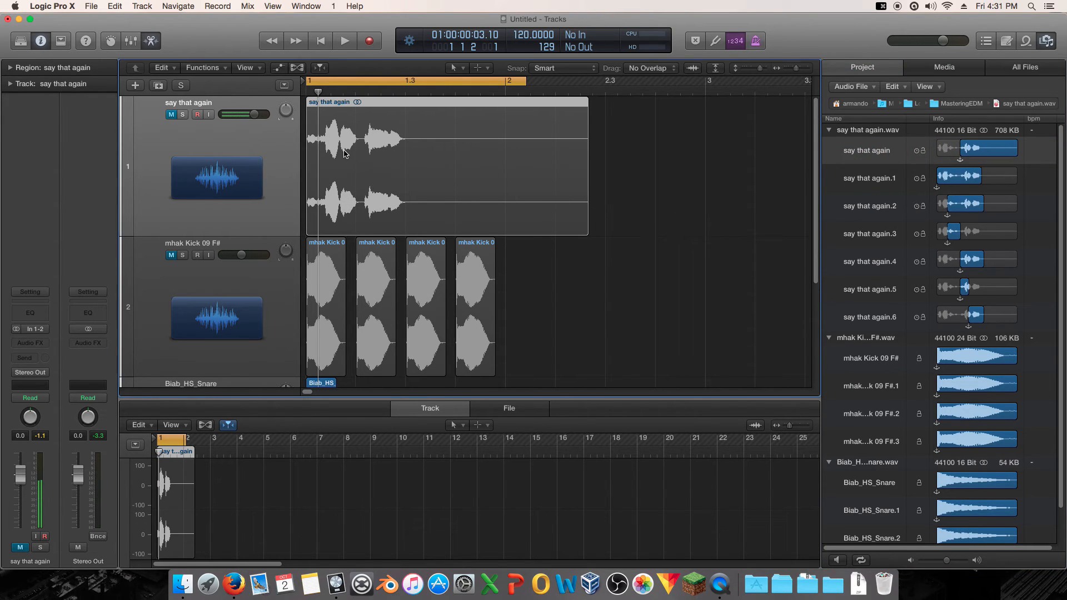
Split the say that again region at 1 1 2 1, 1 2 1 1 and 1 2 3 1, and trim its end to about 1.3
{"action": "right_click", "coordinate": [344, 154]}
{"action": "left_click", "coordinate": [384, 158]}
{"action": "left_click", "coordinate": [355, 114]}
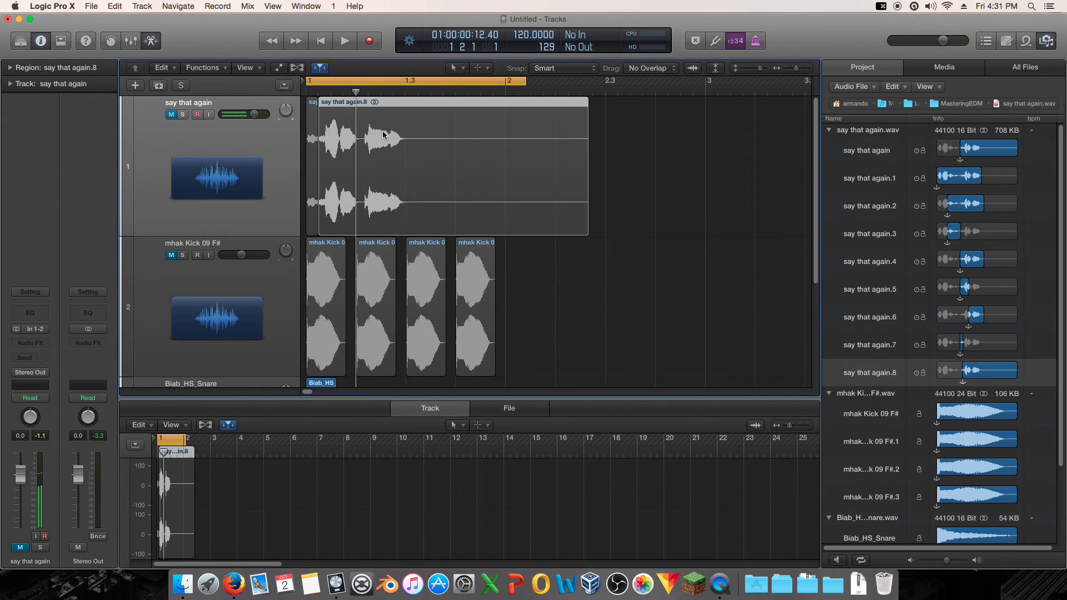
{"action": "right_click", "coordinate": [382, 133]}
{"action": "left_click", "coordinate": [410, 137]}
{"action": "left_click", "coordinate": [383, 101]}
{"action": "right_click", "coordinate": [393, 137]}
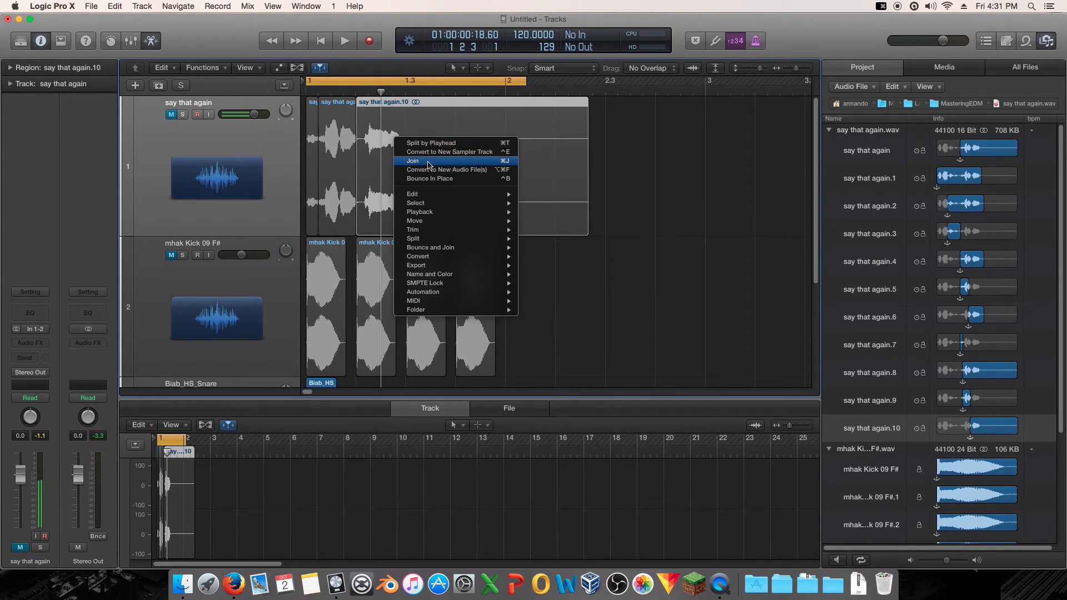
{"action": "left_click", "coordinate": [435, 144]}
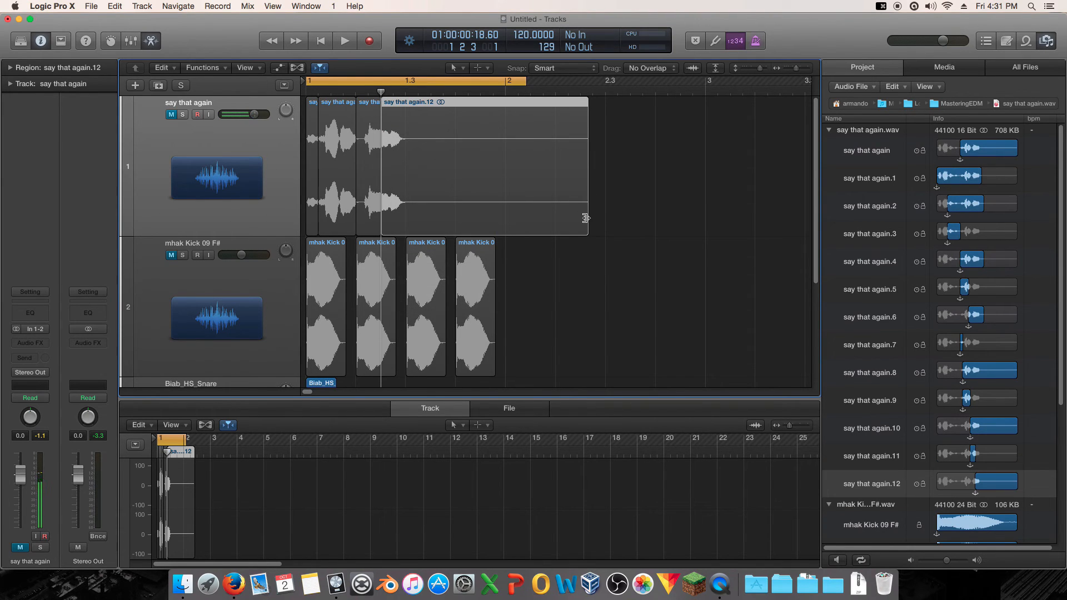
{"action": "left_click_drag", "start_coordinate": [585, 218], "coordinate": [409, 218]}
Convert the four say that again regions to a new sampler track, with zones from regions and trigger note range C3 to C4
{"action": "left_click_drag", "start_coordinate": [543, 161], "coordinate": [318, 176]}
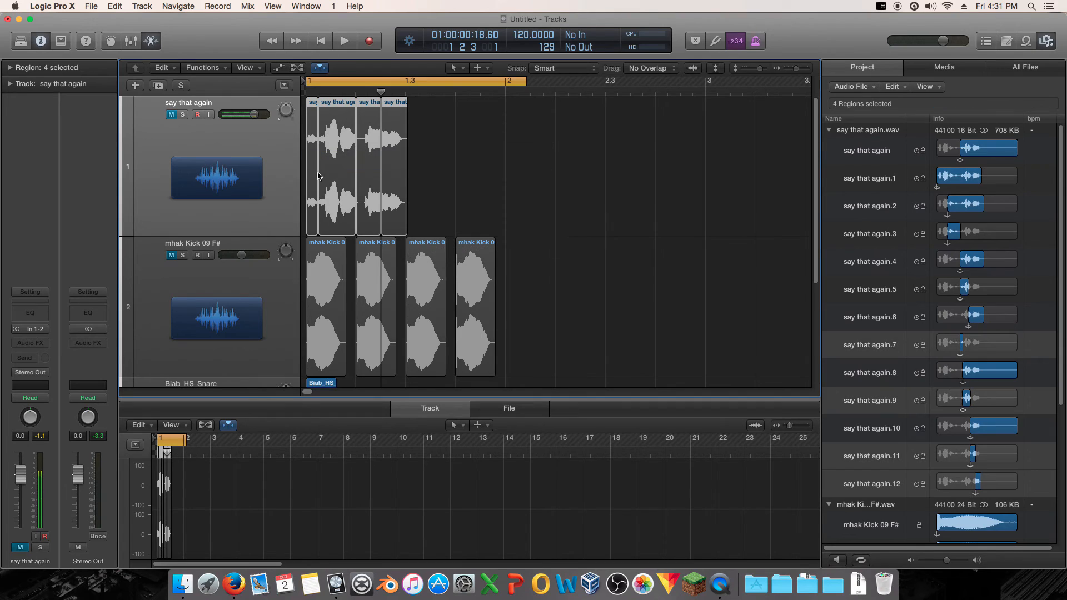
{"action": "right_click", "coordinate": [388, 165]}
{"action": "mouse_move", "coordinate": [445, 291]}
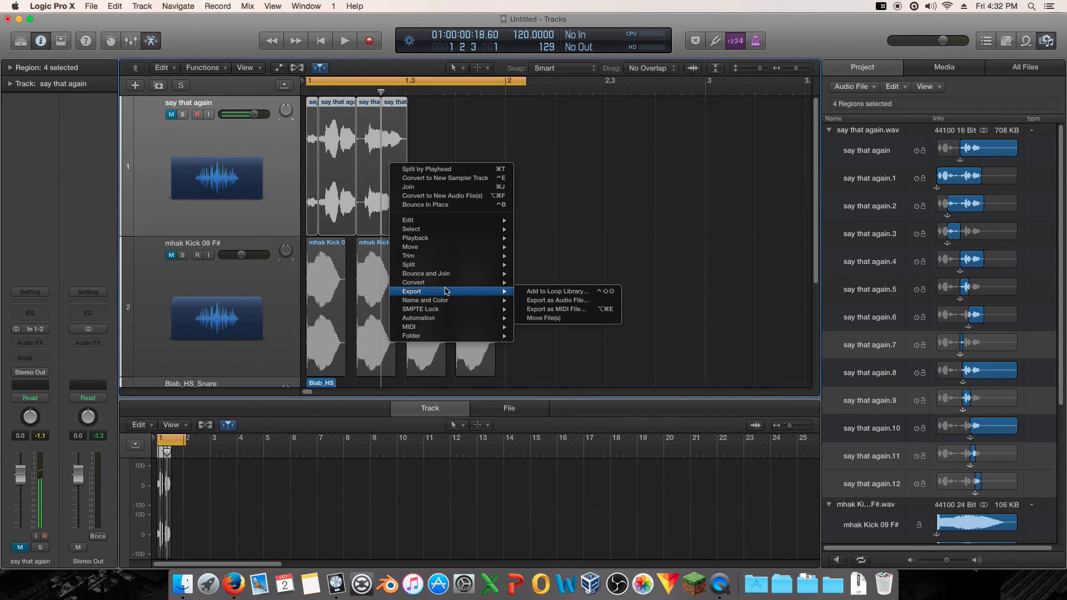
{"action": "left_click", "coordinate": [555, 291]}
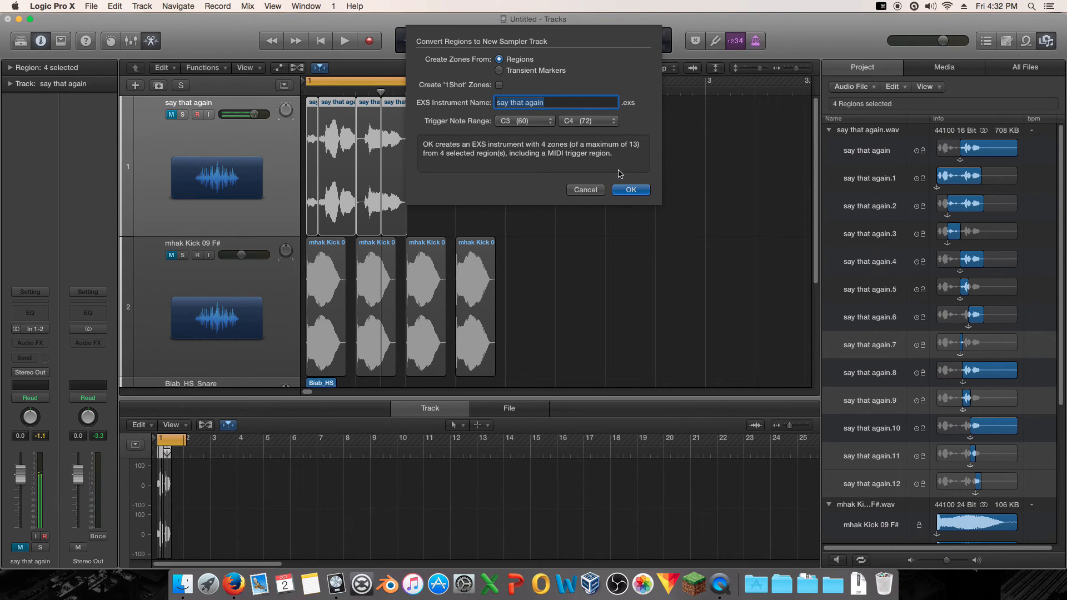
{"action": "left_click", "coordinate": [629, 190]}
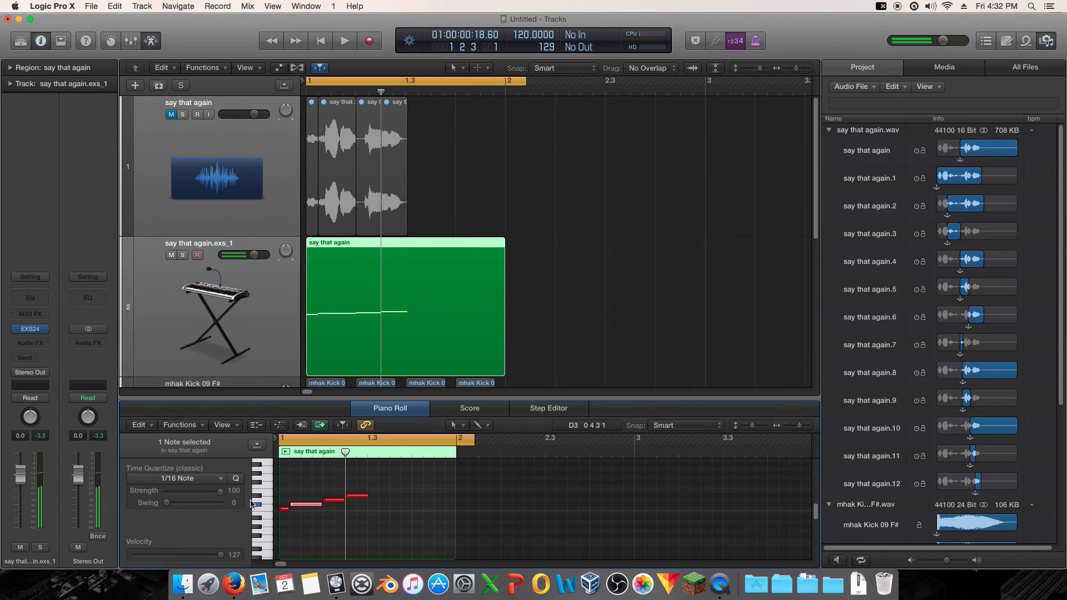
Audition the first trigger note in the say that again MIDI region and open the track's EXS24 instrument editor
{"action": "left_click", "coordinate": [284, 508]}
{"action": "left_click_drag", "start_coordinate": [284, 510], "coordinate": [285, 510]}
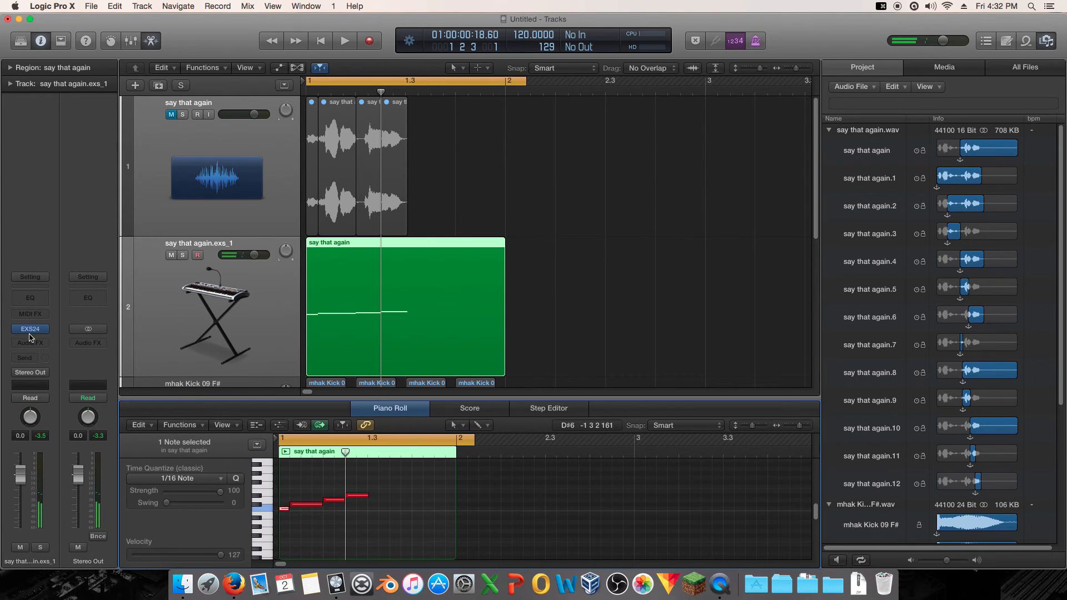
{"action": "left_click", "coordinate": [30, 331]}
{"action": "left_click", "coordinate": [371, 102]}
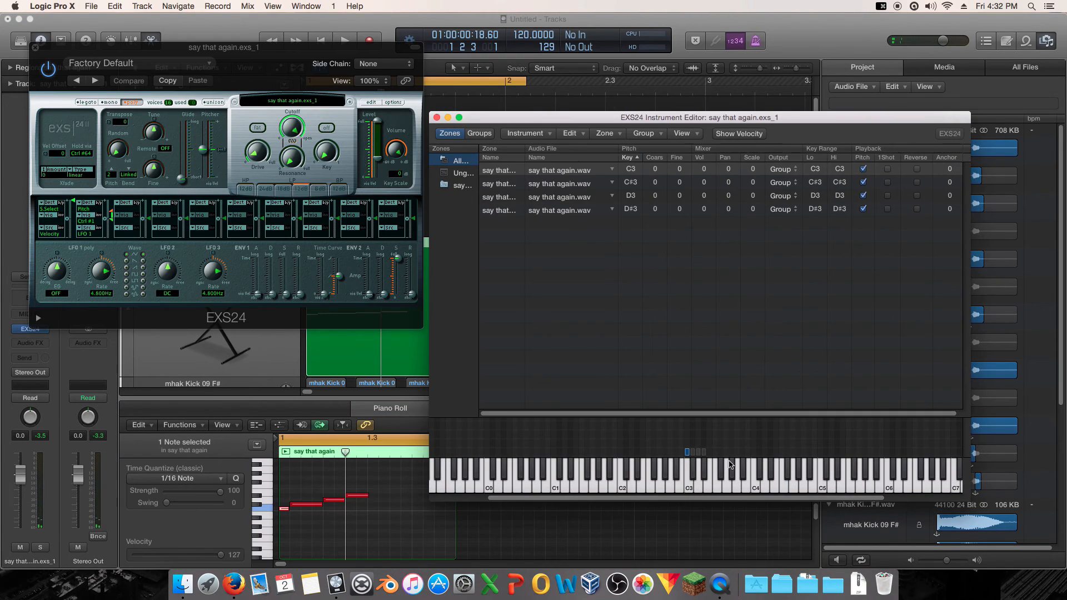
Move the first say that again zone from C3 to C1 and set its root key to C1
{"action": "left_click_drag", "start_coordinate": [688, 454], "coordinate": [554, 460]}
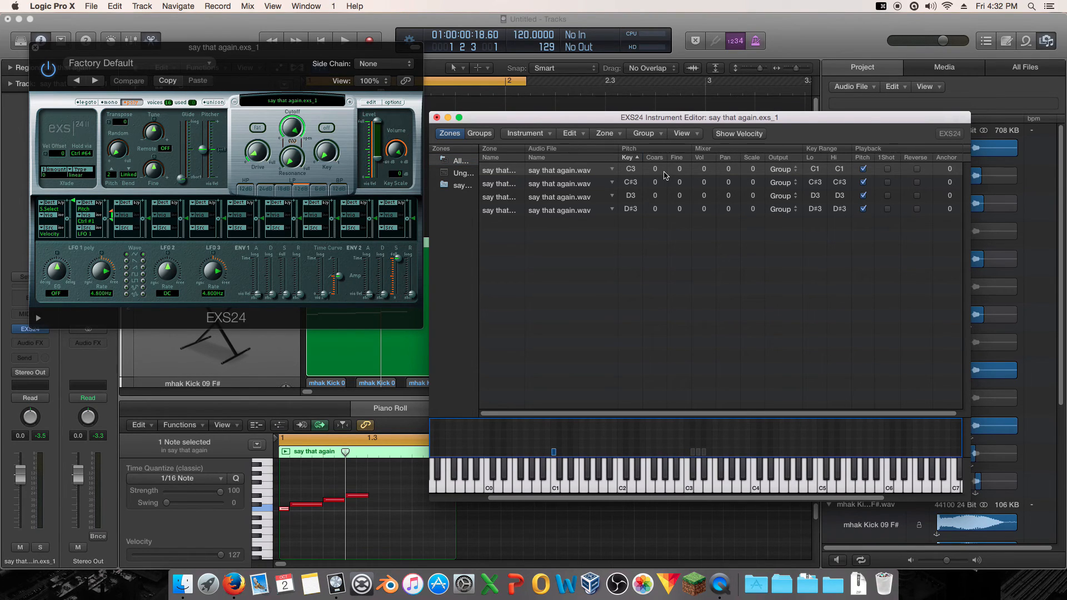
{"action": "double_click", "coordinate": [632, 170]}
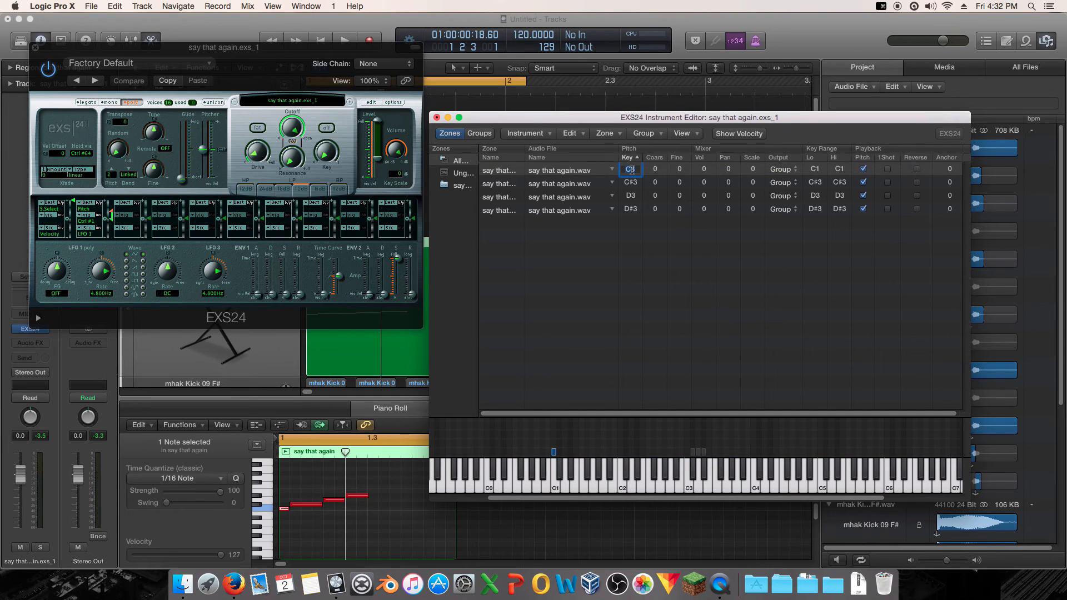
{"action": "type", "text": "C1"}
{"action": "key", "text": "Return"}
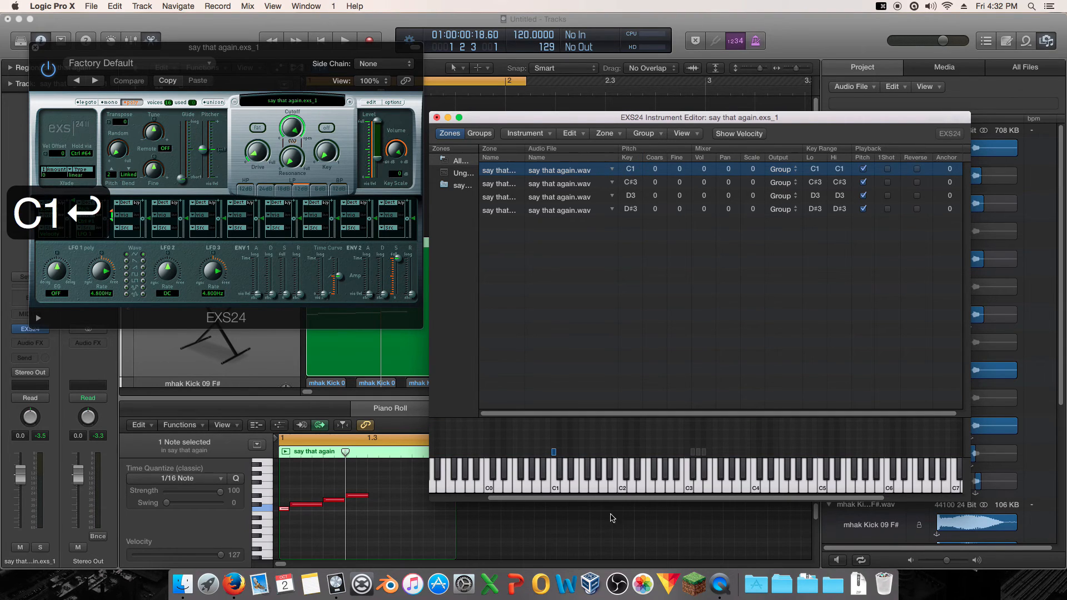
Stretch the C1 zone to cover G-1 to F1, audition keys within it, and close the EXS24 windows
{"action": "left_click_drag", "start_coordinate": [555, 452], "coordinate": [457, 452]}
{"action": "left_click", "coordinate": [558, 483]}
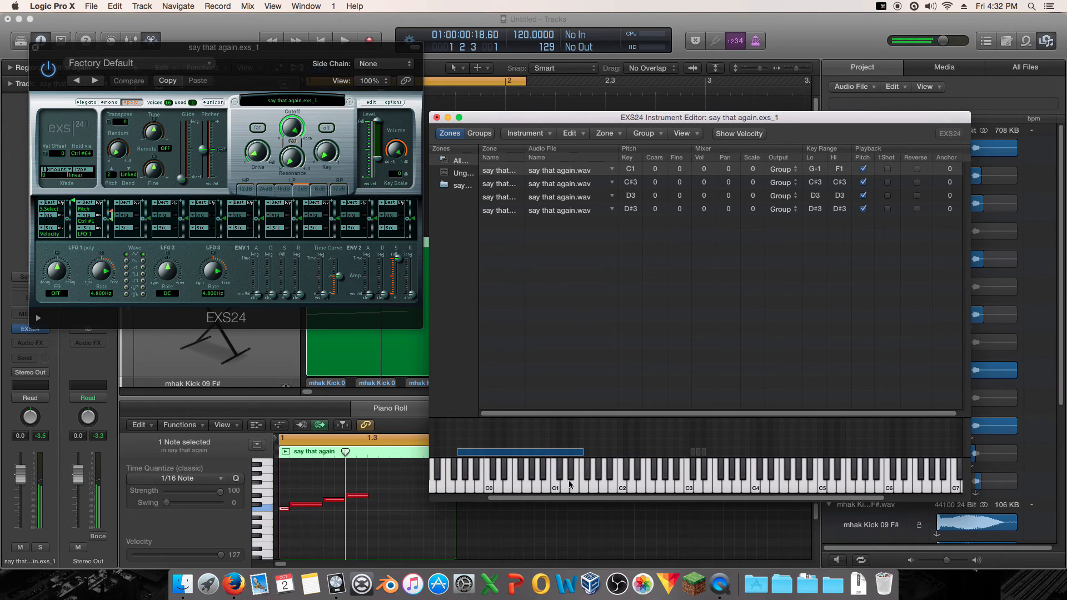
{"action": "left_click", "coordinate": [569, 482]}
{"action": "left_click", "coordinate": [581, 482]}
{"action": "mouse_move", "coordinate": [580, 482]}
{"action": "left_mouse_down"}
{"action": "mouse_move", "coordinate": [490, 482]}
{"action": "mouse_move", "coordinate": [586, 481]}
{"action": "left_mouse_up"}
{"action": "left_click", "coordinate": [437, 118]}
{"action": "left_click", "coordinate": [35, 48]}
Create one new software instrument track with the default patch below the Biab_HS_Snare track
{"action": "scroll", "coordinate": [489, 273], "scroll_direction": "down", "scroll_amount": 10}
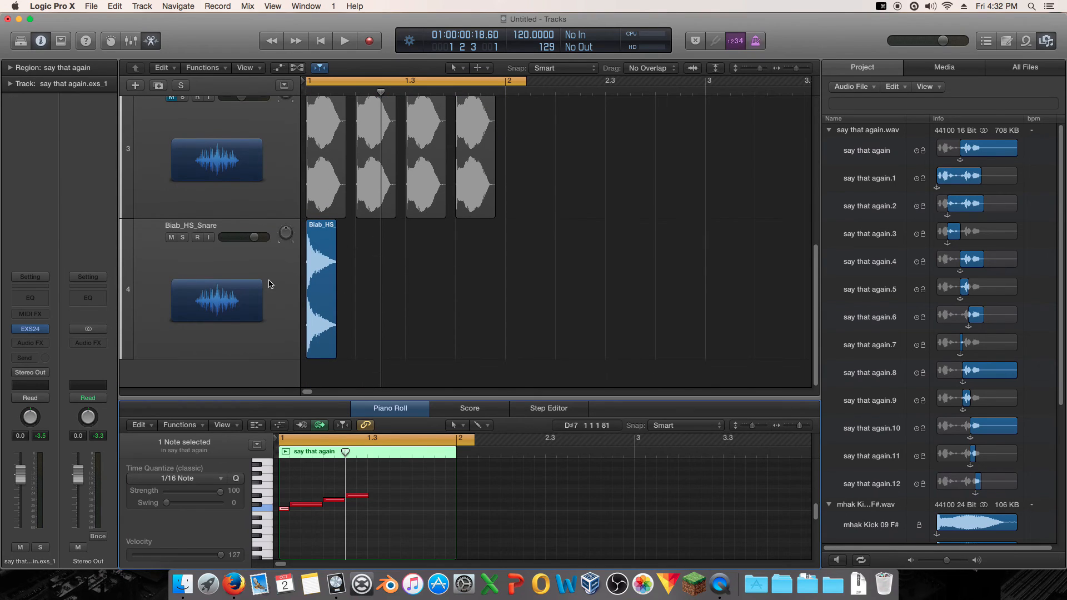
{"action": "left_click", "coordinate": [269, 284]}
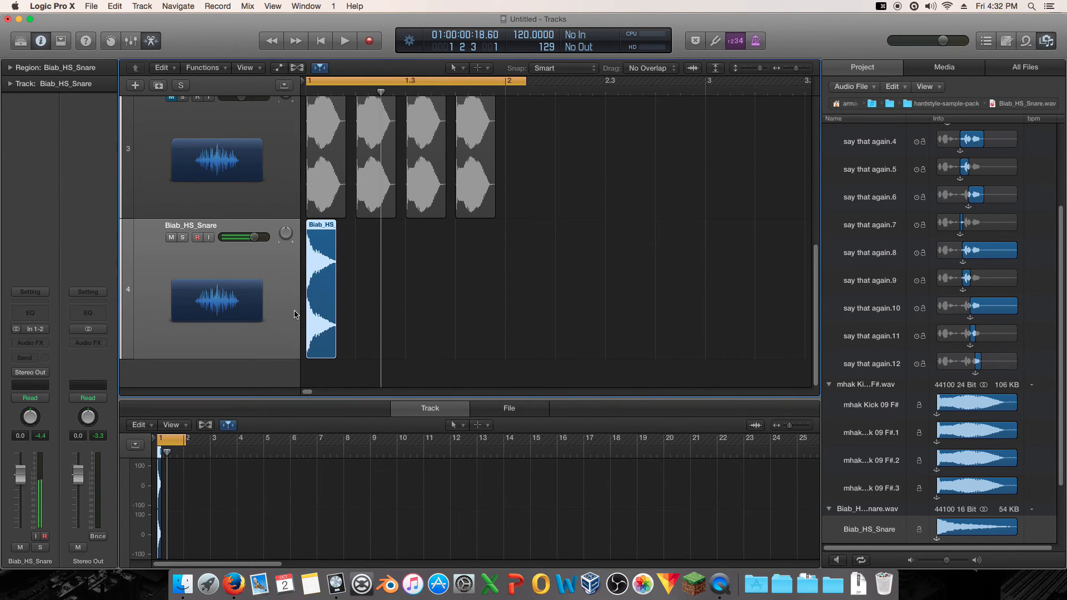
{"action": "left_click", "coordinate": [135, 85]}
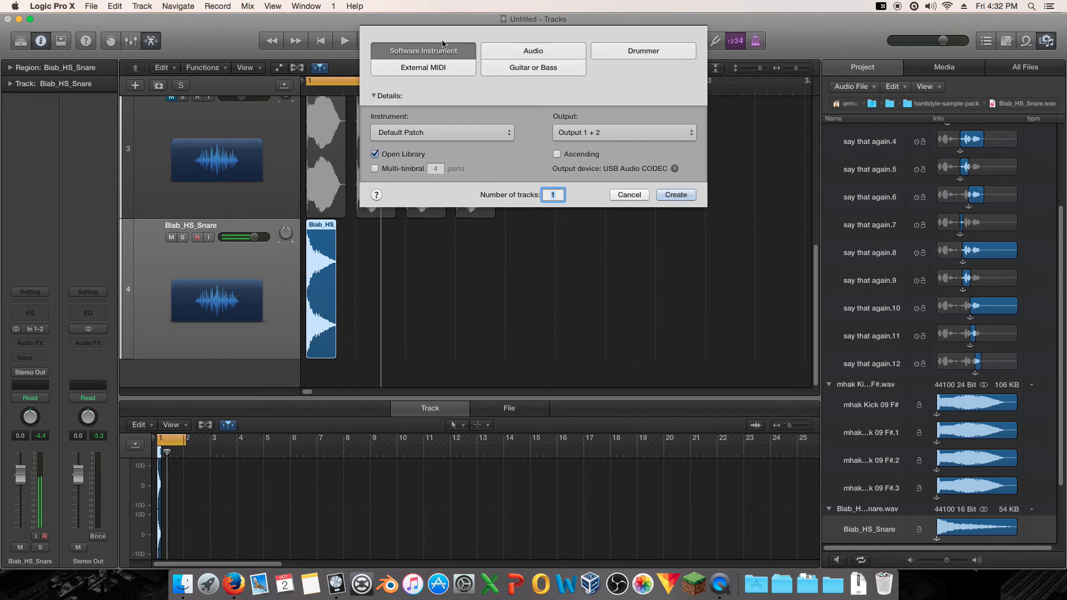
{"action": "left_click", "coordinate": [672, 194]}
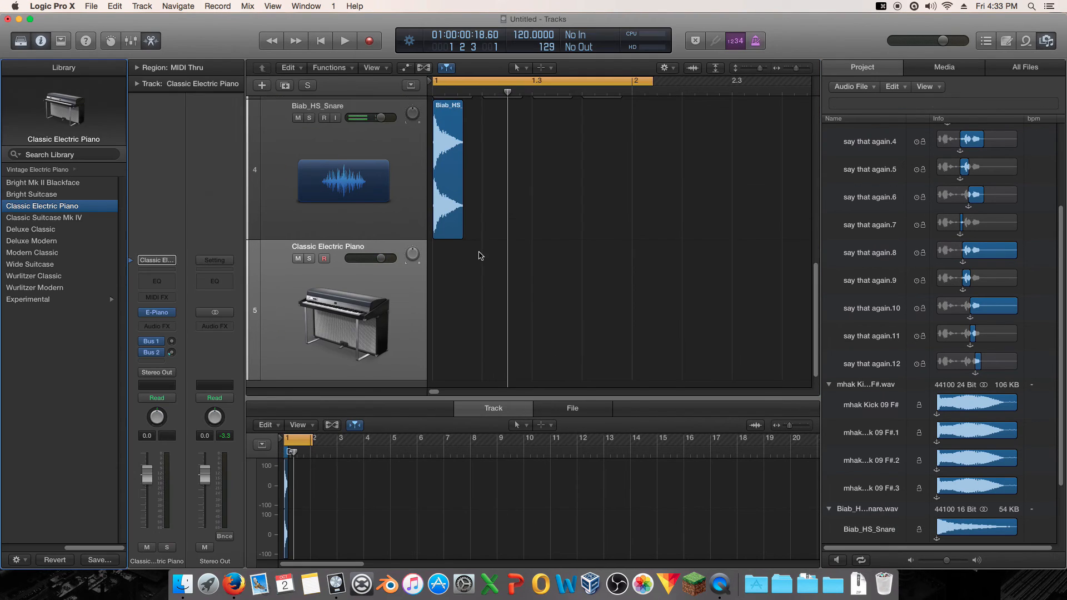
Replace the new track's electric piano with an EXS24 sampler and open its instrument editor
{"action": "left_click", "coordinate": [157, 313]}
{"action": "mouse_move", "coordinate": [194, 425]}
{"action": "left_click", "coordinate": [277, 424]}
{"action": "left_click", "coordinate": [371, 102]}
{"action": "left_click_drag", "start_coordinate": [484, 118], "coordinate": [592, 121]}
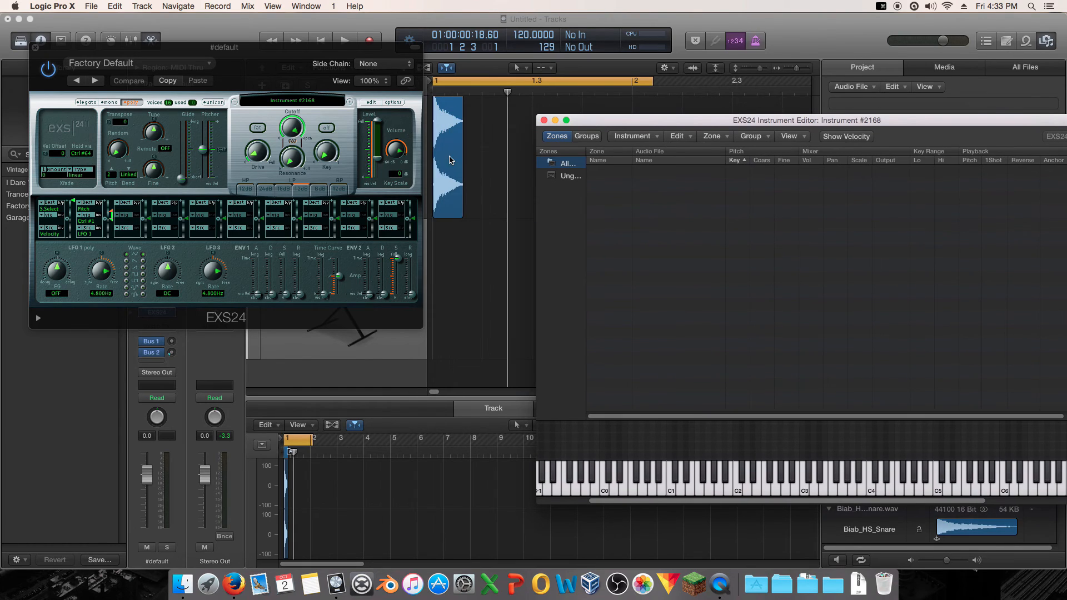
Add the Biab_HS_Snare sample as a zone and close the instrument editor without saving
{"action": "left_click_drag", "start_coordinate": [967, 528], "coordinate": [689, 259]}
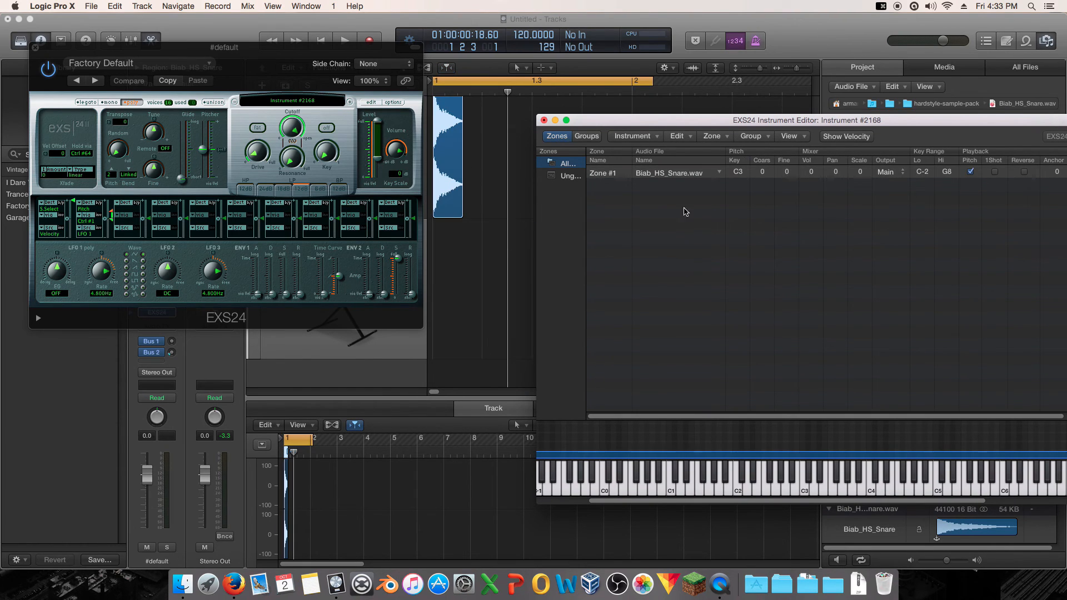
{"action": "left_click", "coordinate": [674, 222]}
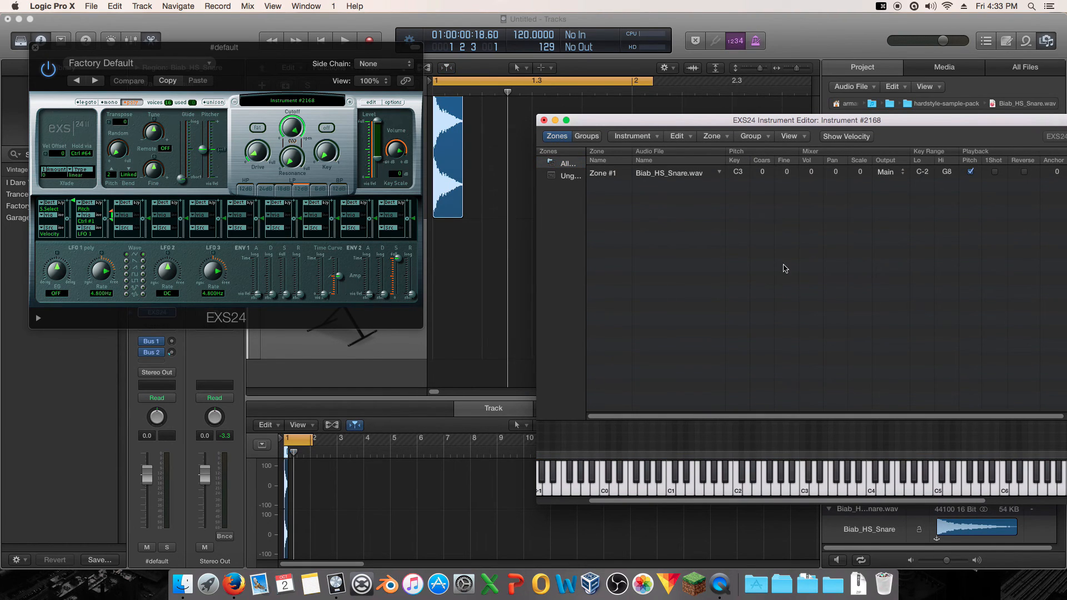
{"action": "left_click_drag", "start_coordinate": [654, 123], "coordinate": [421, 86]}
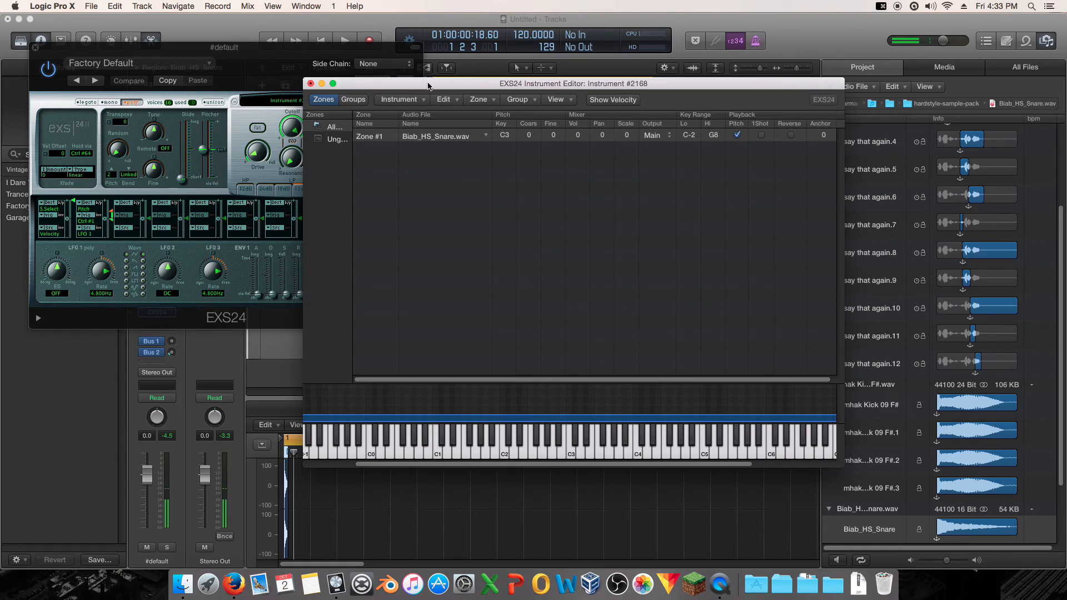
{"action": "left_click", "coordinate": [311, 85]}
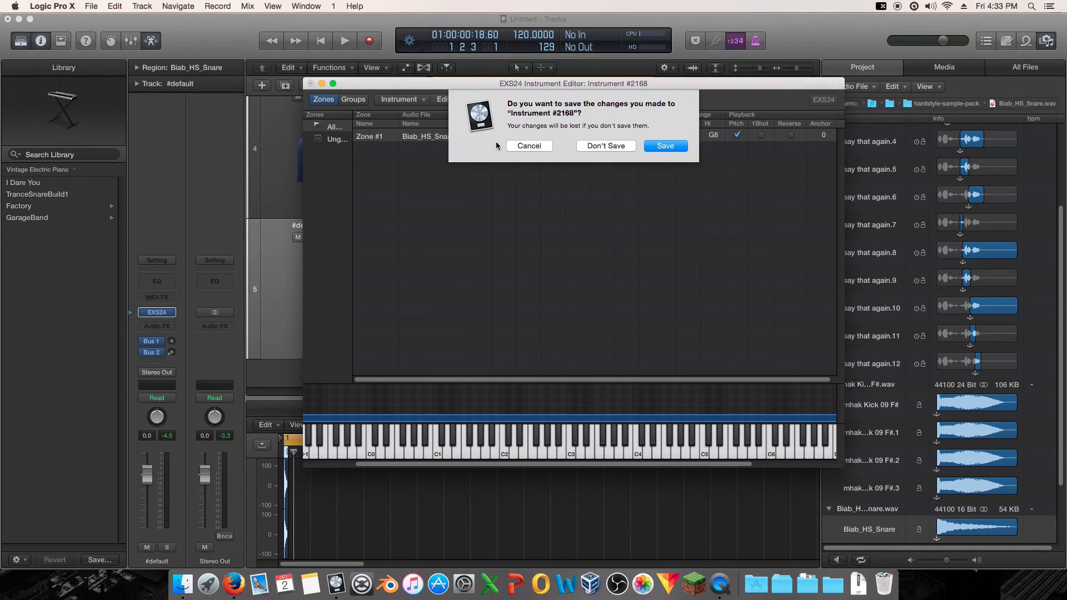
{"action": "left_click", "coordinate": [599, 147]}
In the EXS24 Pitch modulation routing, set the source to Pitch Bend, clear the via control, and raise the amount to maximum
{"action": "left_click_drag", "start_coordinate": [279, 62], "coordinate": [569, 122]}
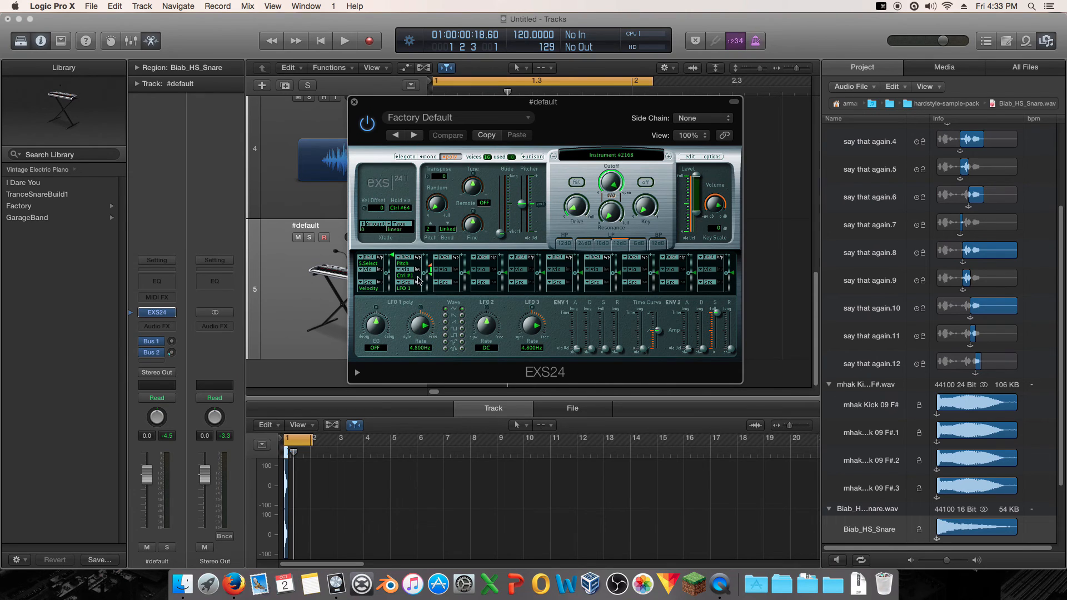
{"action": "left_click", "coordinate": [411, 289]}
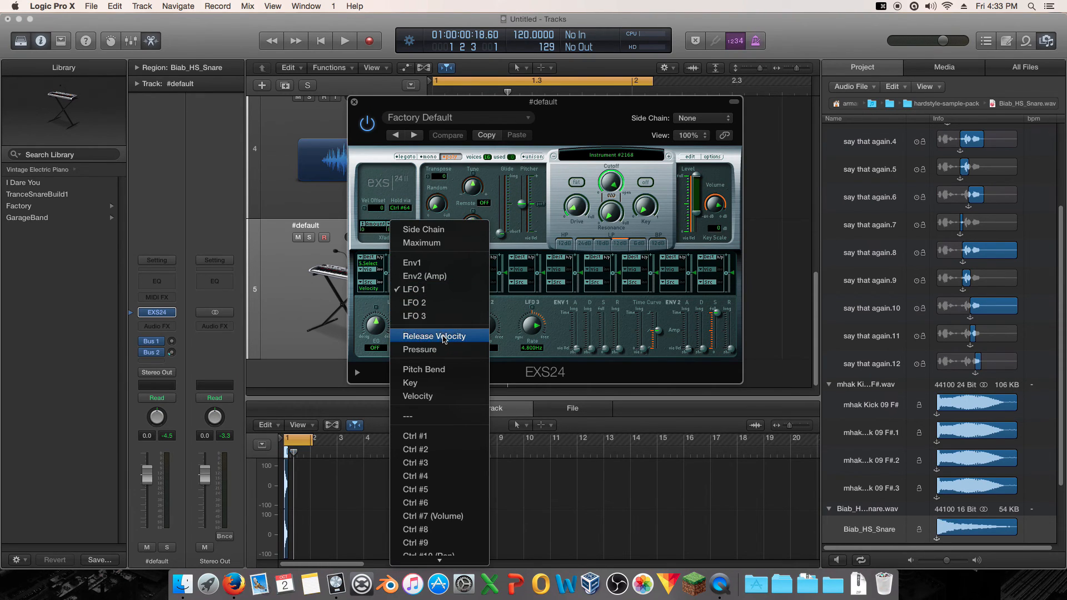
{"action": "left_click", "coordinate": [450, 369]}
{"action": "left_click", "coordinate": [414, 278]}
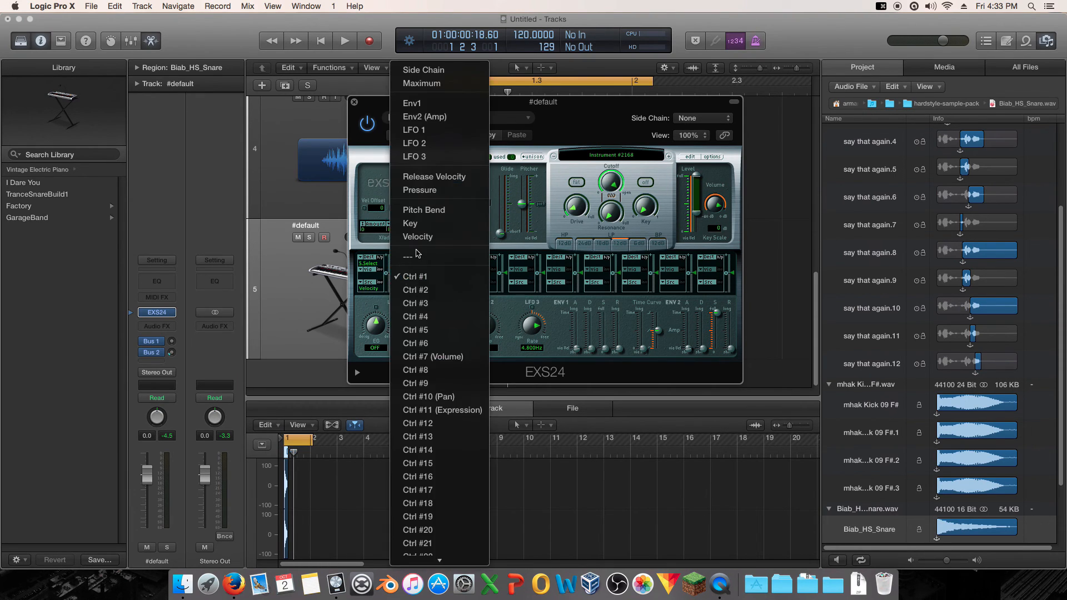
{"action": "left_click", "coordinate": [422, 258]}
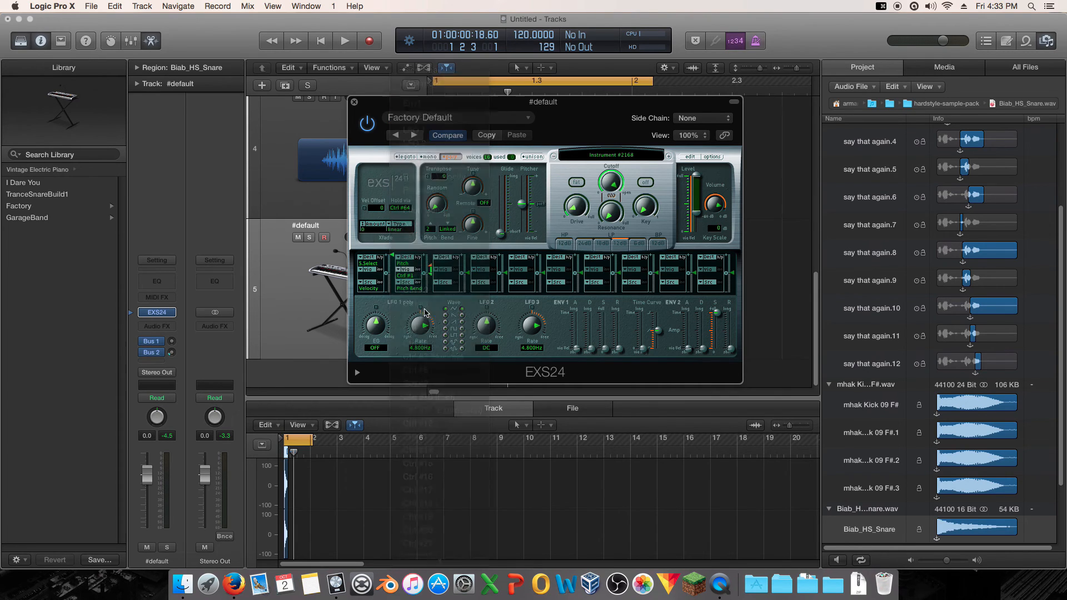
{"action": "left_click_drag", "start_coordinate": [430, 269], "coordinate": [432, 250]}
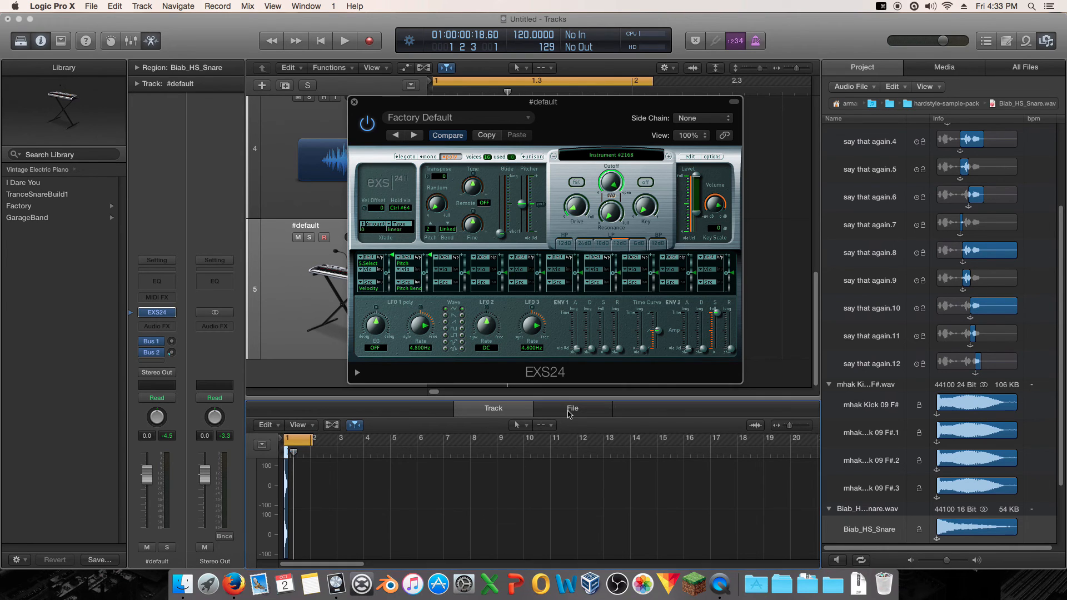
Create a MIDI region on the EXS24 track and draw four evenly spaced notes on the same pitch
{"action": "left_click", "coordinate": [569, 412]}
{"action": "left_click", "coordinate": [489, 409]}
{"action": "left_click_drag", "start_coordinate": [381, 106], "coordinate": [613, 184]}
{"action": "right_click", "coordinate": [453, 290]}
{"action": "left_click", "coordinate": [465, 296]}
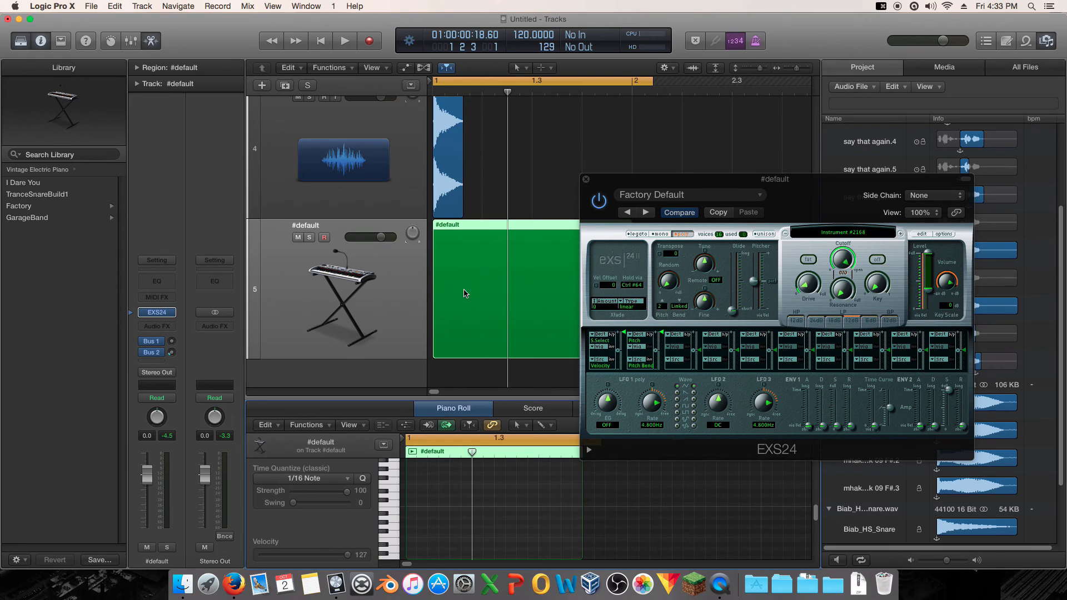
{"action": "left_click", "coordinate": [411, 504], "text": "super"}
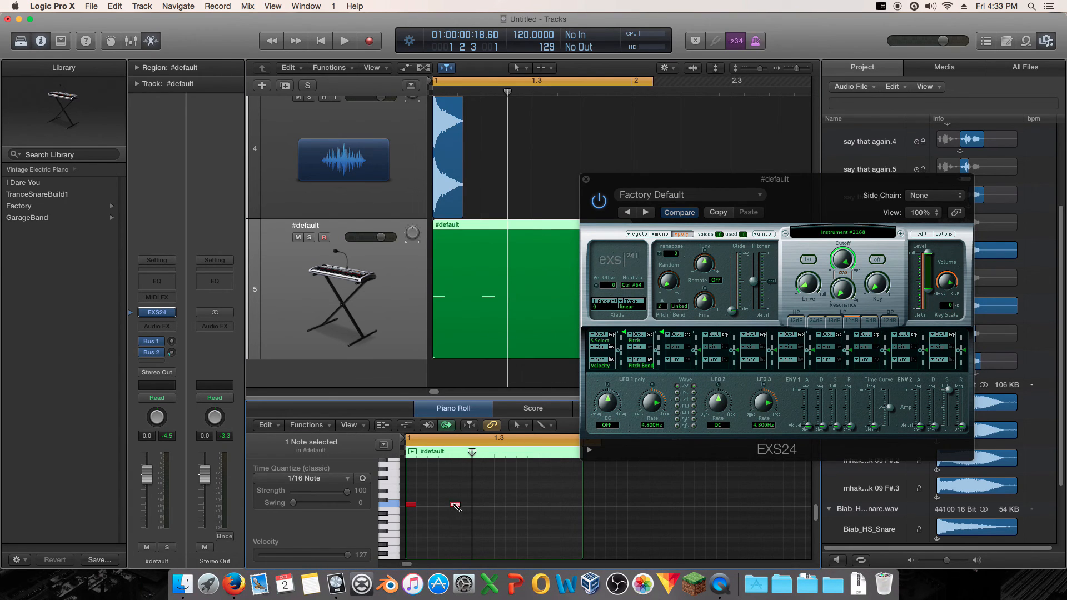
{"action": "left_click", "coordinate": [499, 504], "text": "super"}
{"action": "left_click", "coordinate": [544, 505], "text": "super"}
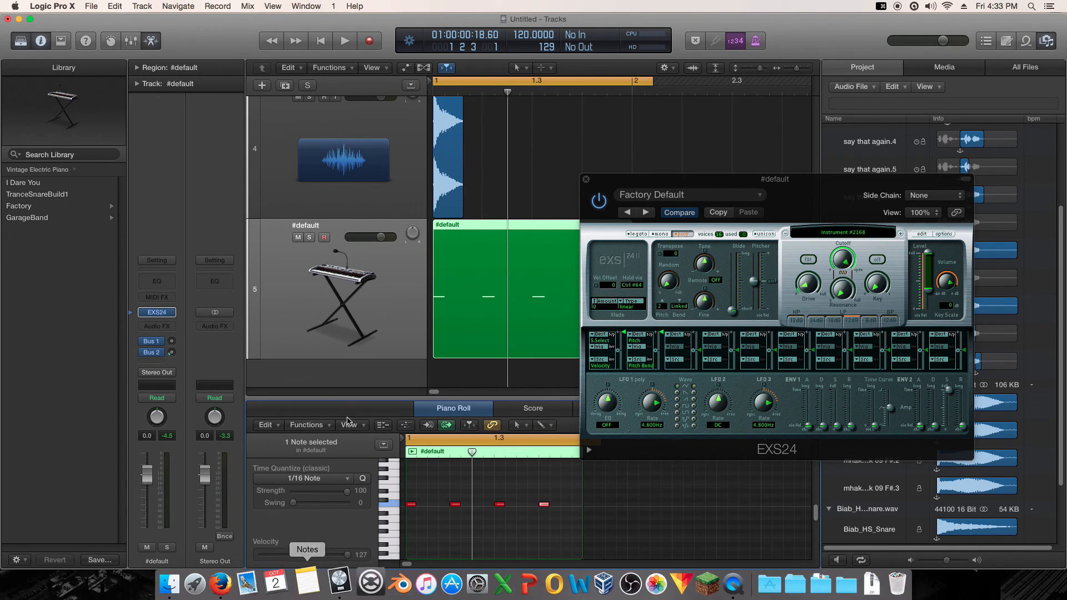
Show the piano roll's MIDI Draw area and set its controller to Pitch Bend
{"action": "left_click", "coordinate": [306, 425]}
{"action": "left_click", "coordinate": [407, 424]}
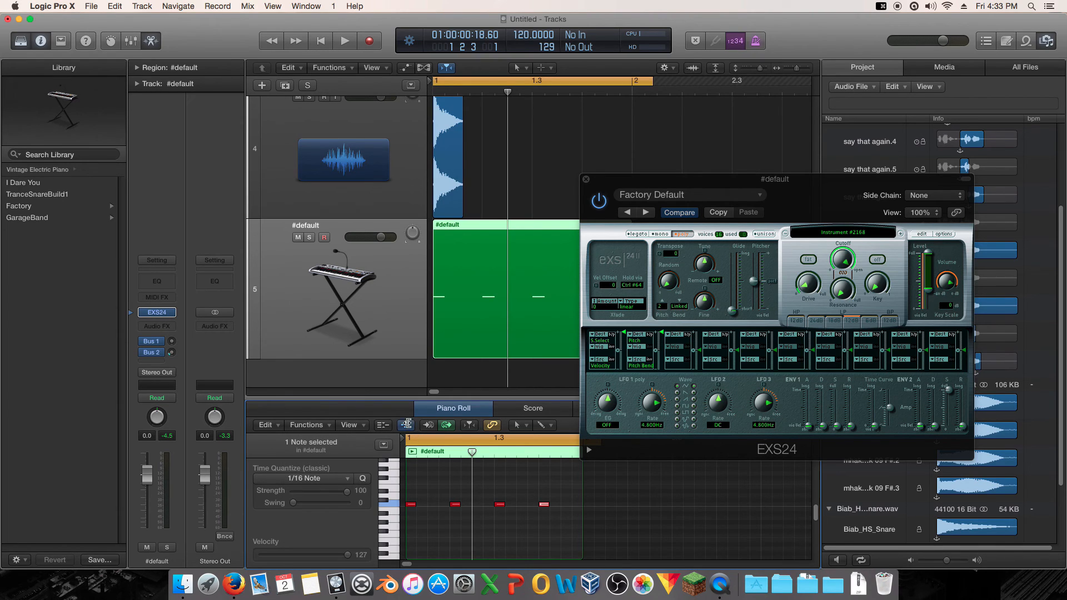
{"action": "left_click", "coordinate": [407, 424]}
{"action": "left_click", "coordinate": [311, 550]}
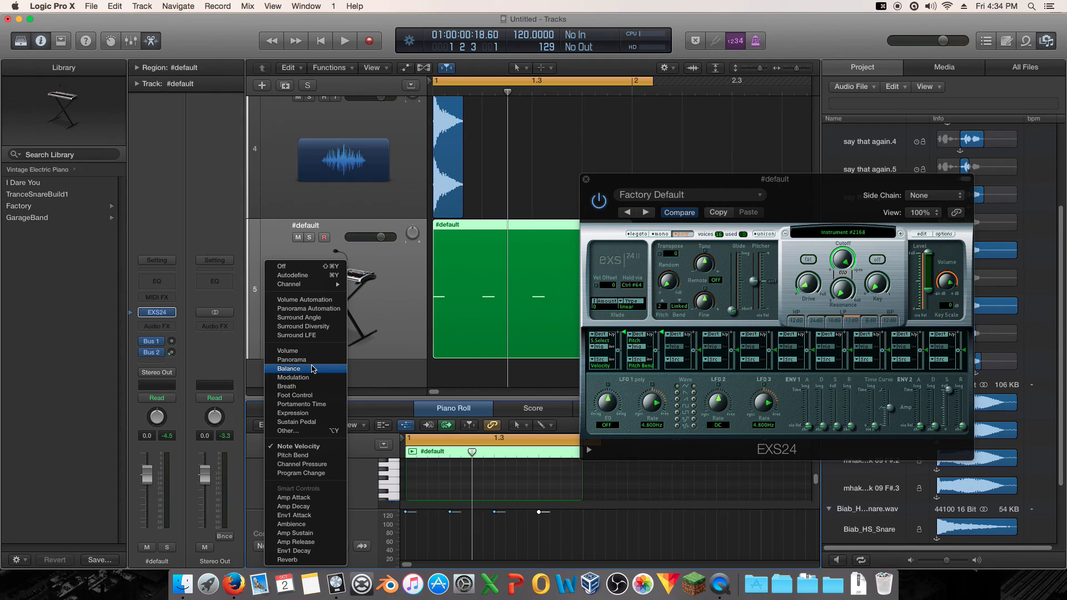
{"action": "left_click", "coordinate": [321, 456]}
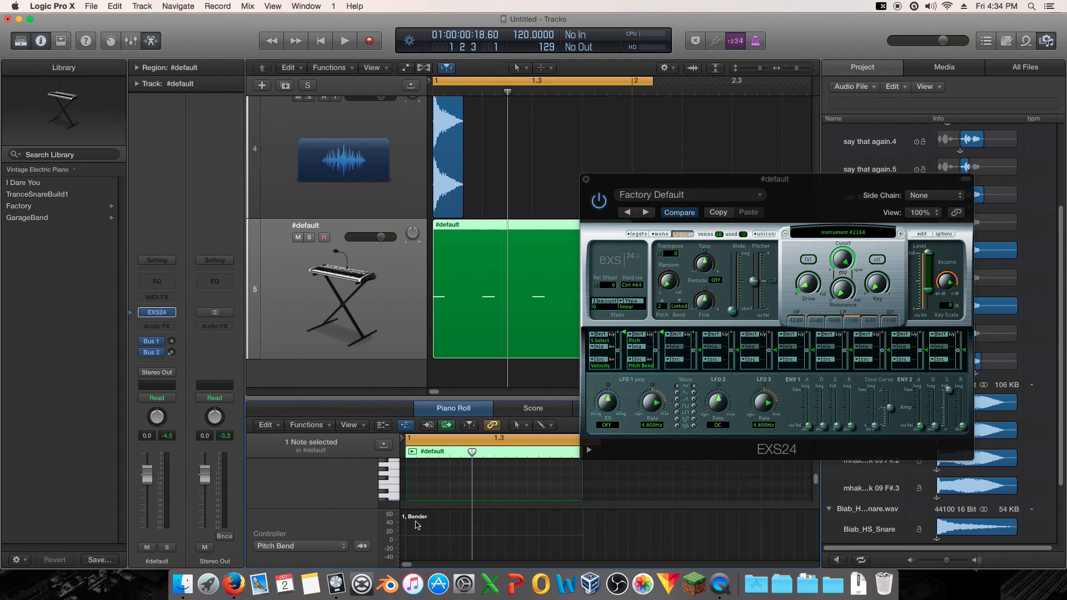
{"action": "left_click", "coordinate": [311, 545]}
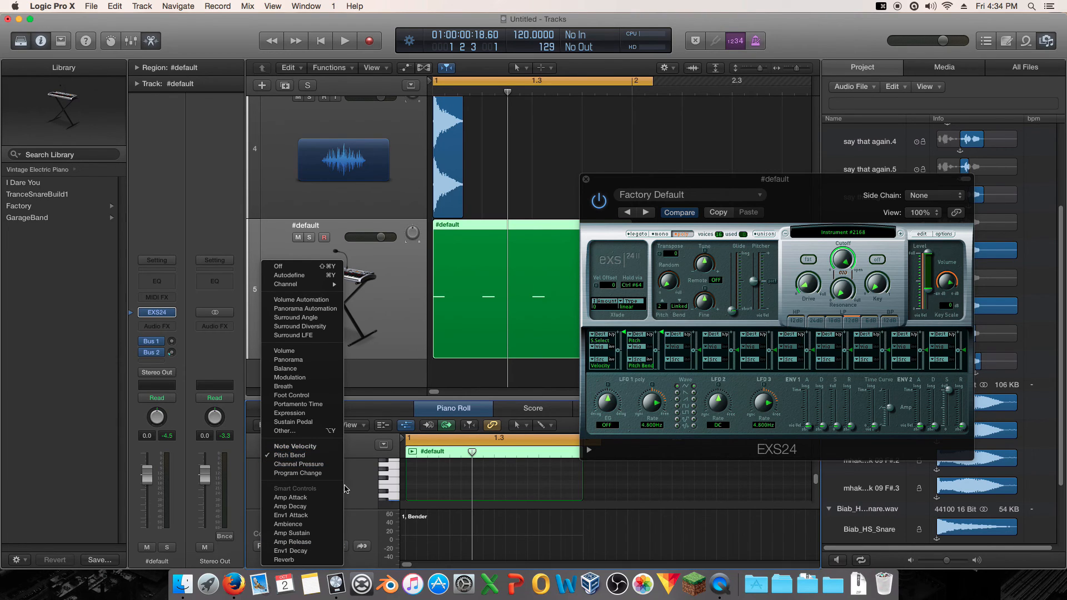
{"action": "left_click", "coordinate": [361, 525]}
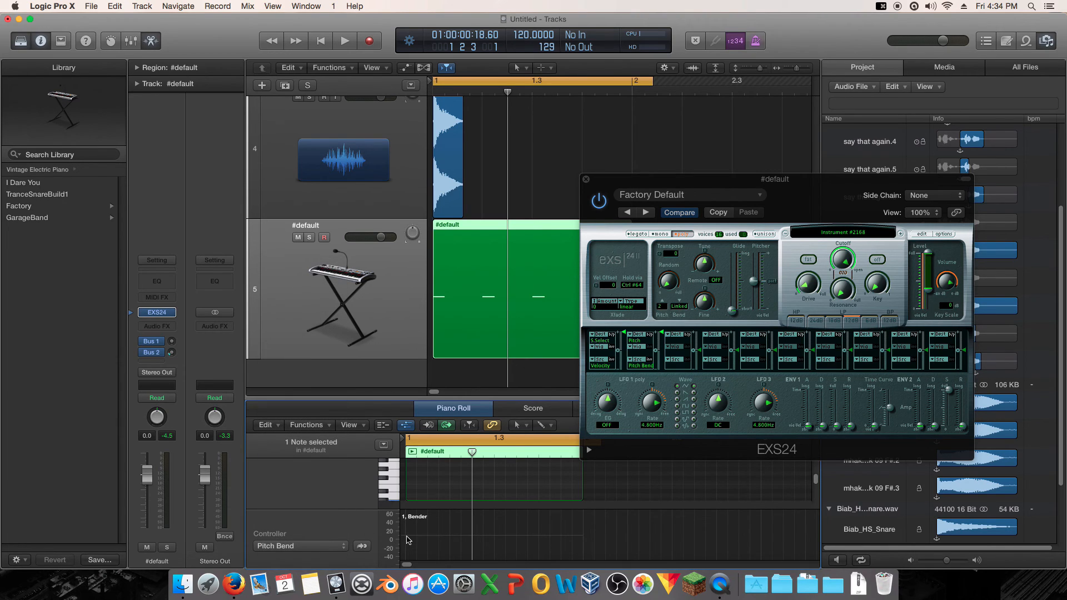
Draw a pitch bend ramp rising from 0 at the region's start to about 60 at its end
{"action": "left_click", "coordinate": [407, 537]}
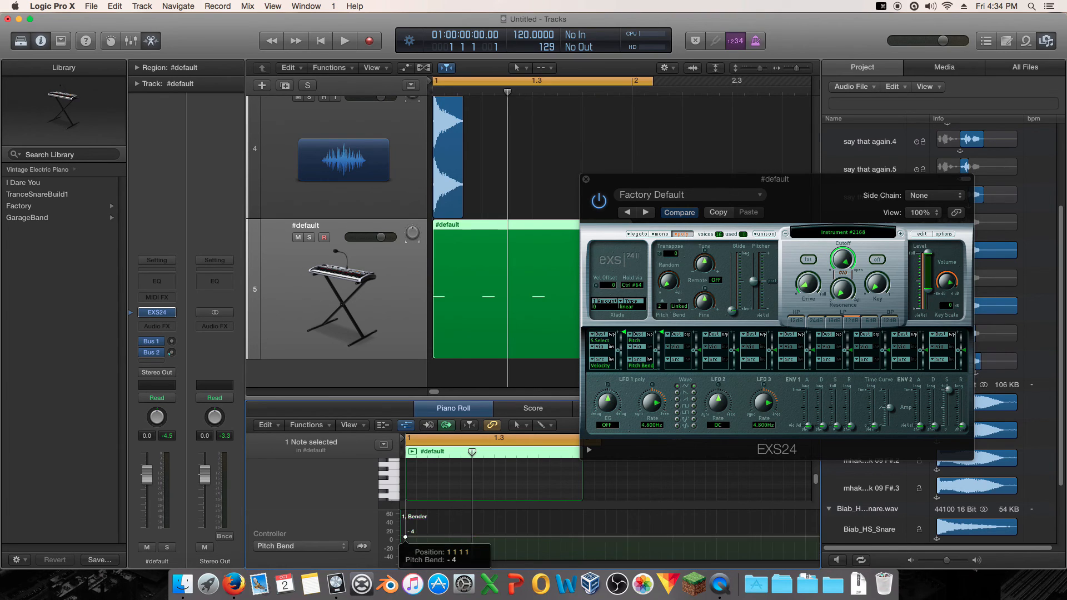
{"action": "left_click_drag", "start_coordinate": [405, 538], "coordinate": [406, 535]}
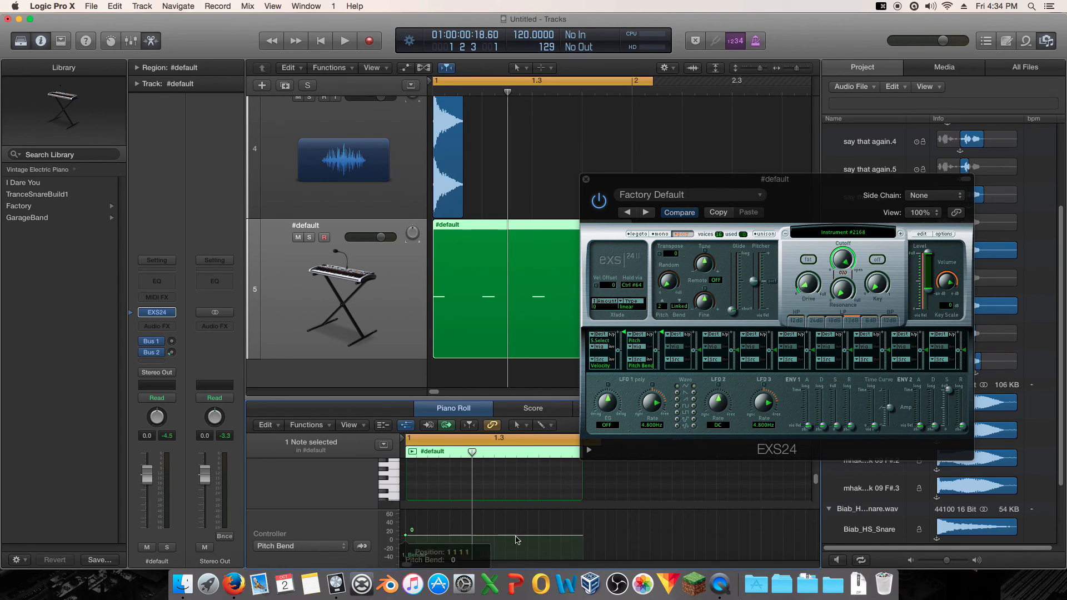
{"action": "left_click", "coordinate": [576, 537]}
{"action": "left_click_drag", "start_coordinate": [576, 538], "coordinate": [582, 511]}
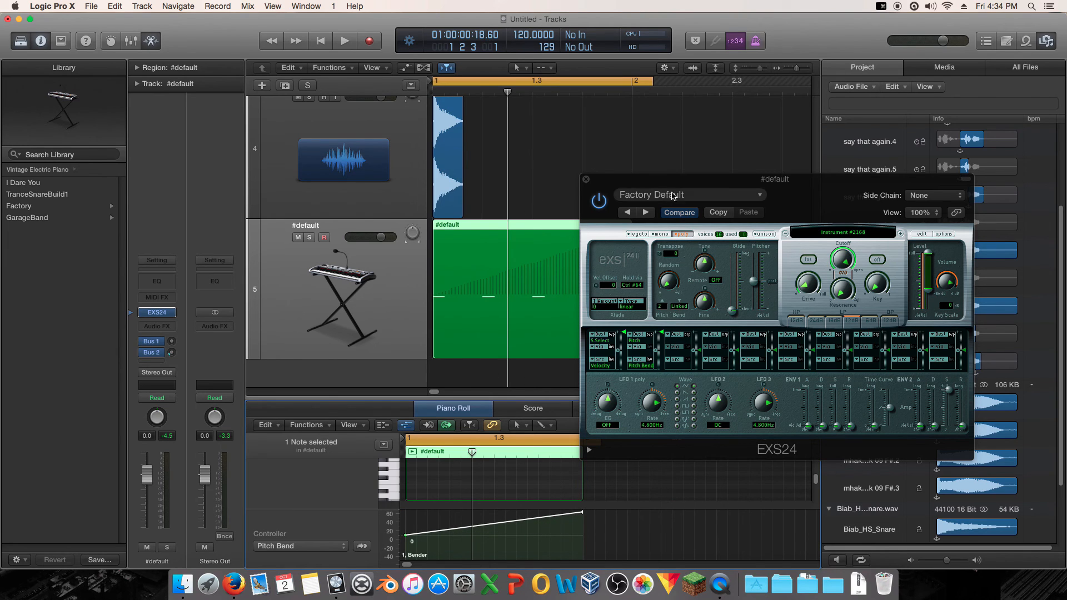
Reopen the EXS24 instrument editor and add the Biab_HS_Snare audio region as a zone
{"action": "left_click_drag", "start_coordinate": [671, 179], "coordinate": [610, 178]}
{"action": "left_click", "coordinate": [861, 233]}
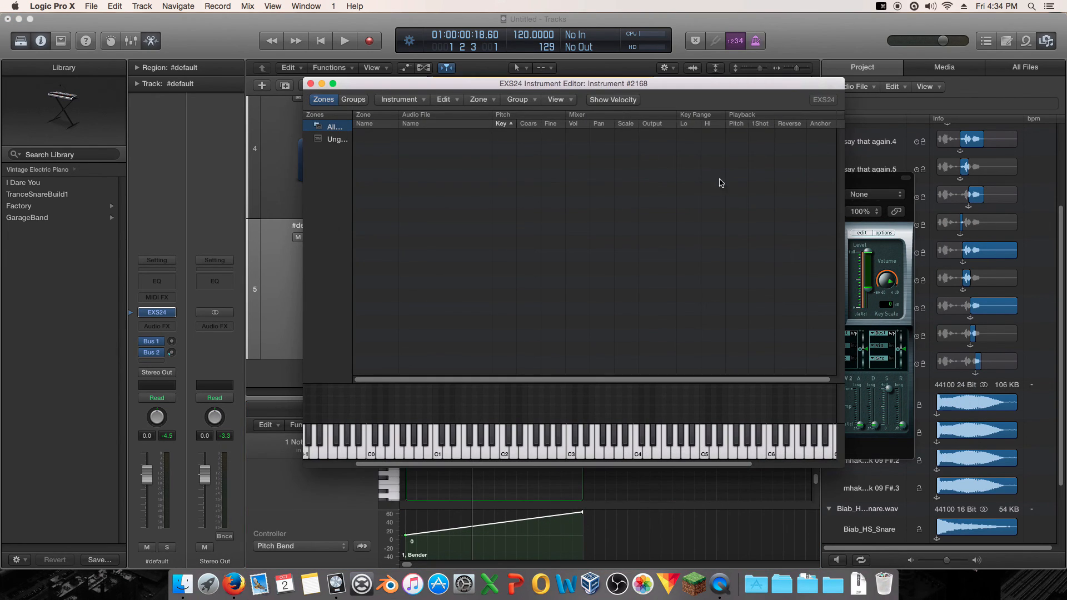
{"action": "left_click_drag", "start_coordinate": [463, 86], "coordinate": [665, 96]}
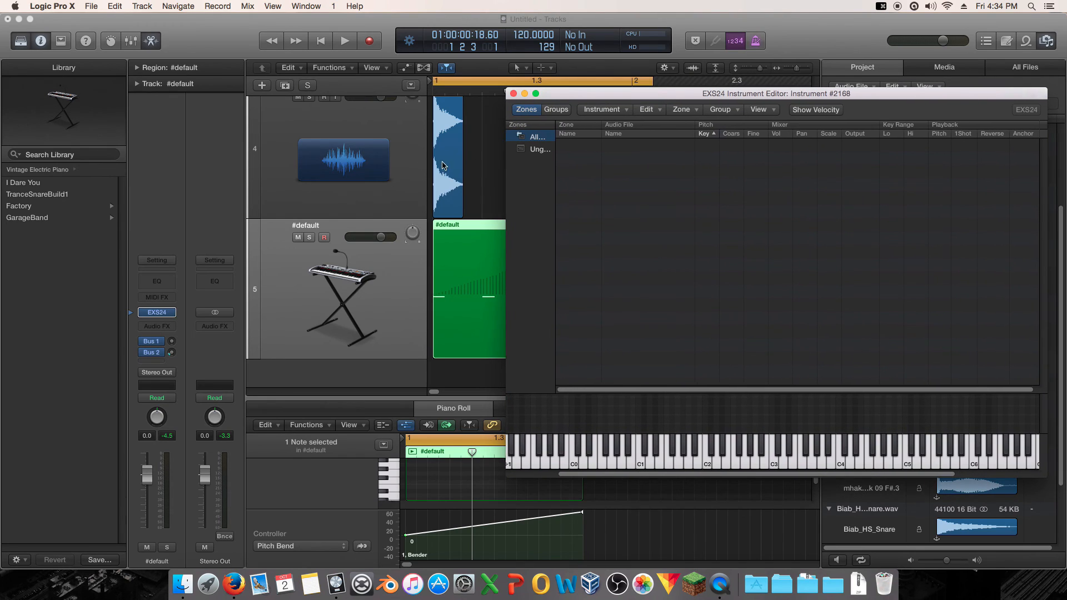
{"action": "left_click_drag", "start_coordinate": [647, 213], "coordinate": [646, 213]}
Audition the first snare note, solo the EXS24 track, and play the MIDI region
{"action": "left_click", "coordinate": [447, 292]}
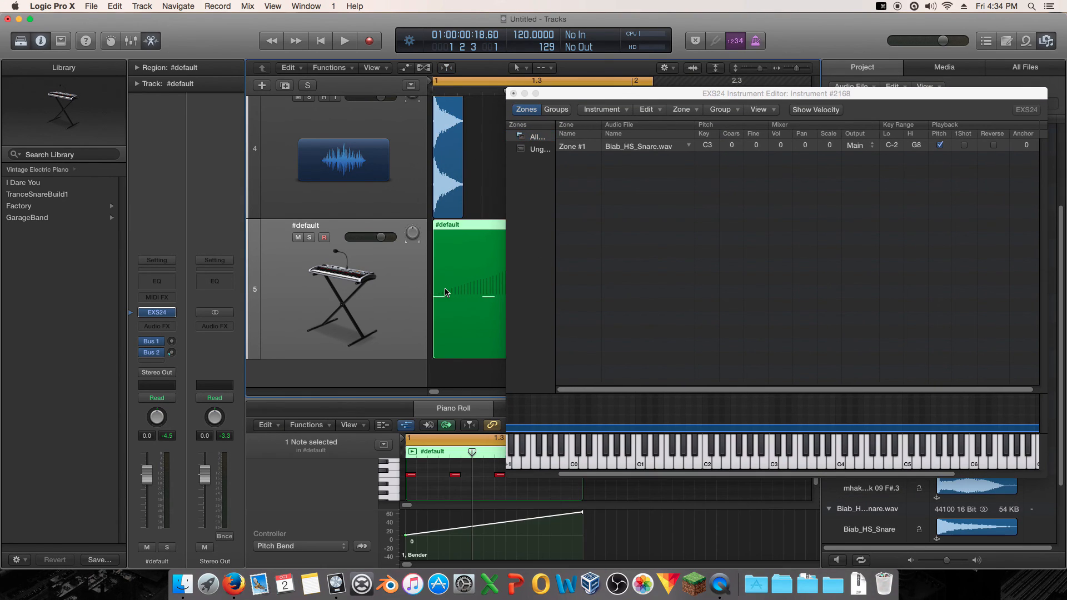
{"action": "left_click", "coordinate": [412, 475]}
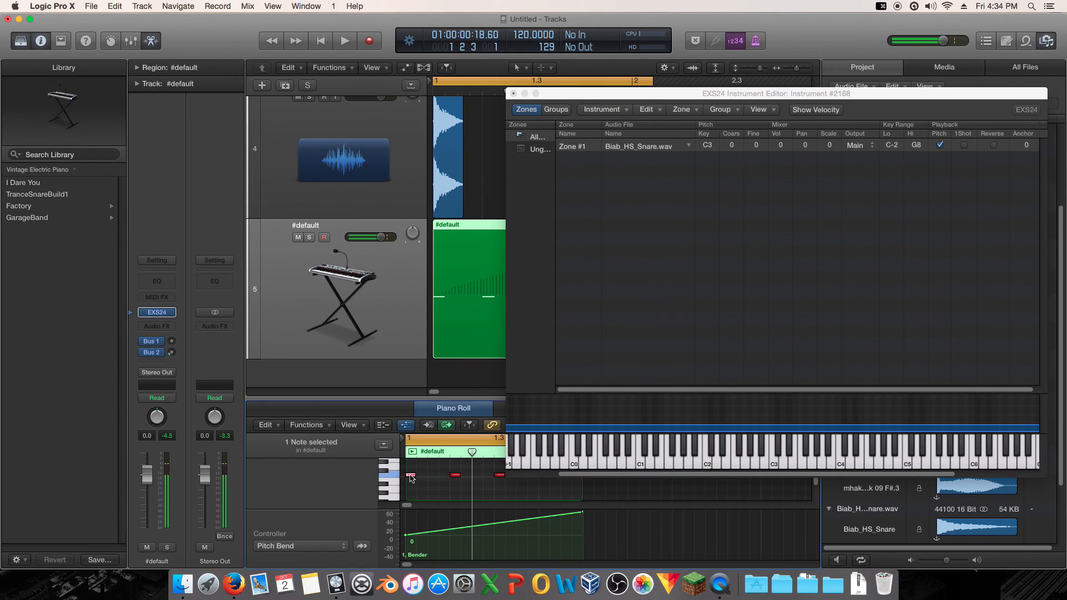
{"action": "key", "text": "space"}
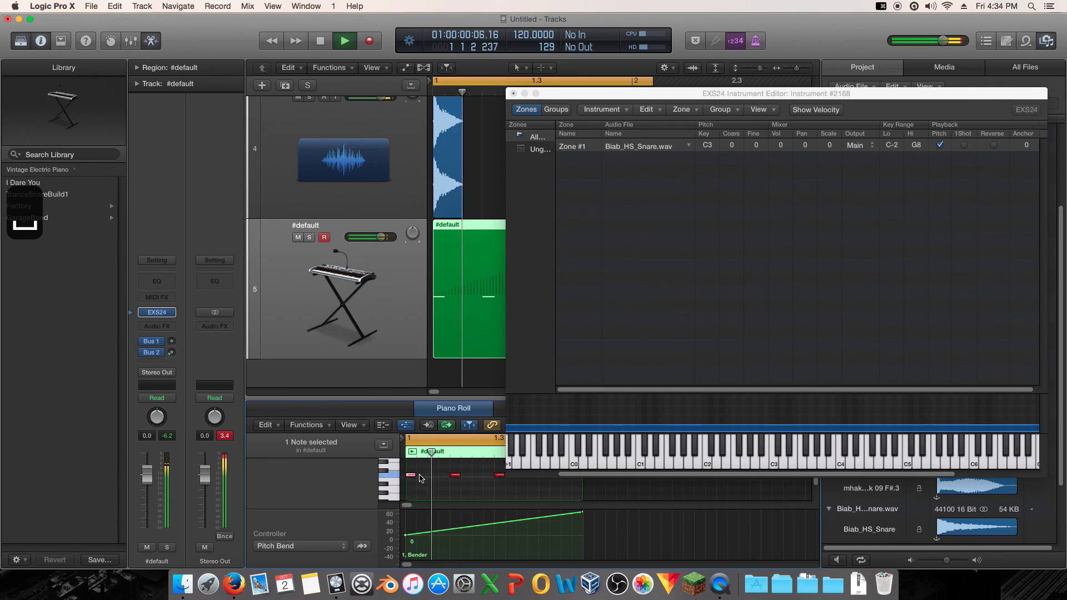
{"action": "left_click", "coordinate": [310, 237]}
{"action": "key", "text": "space"}
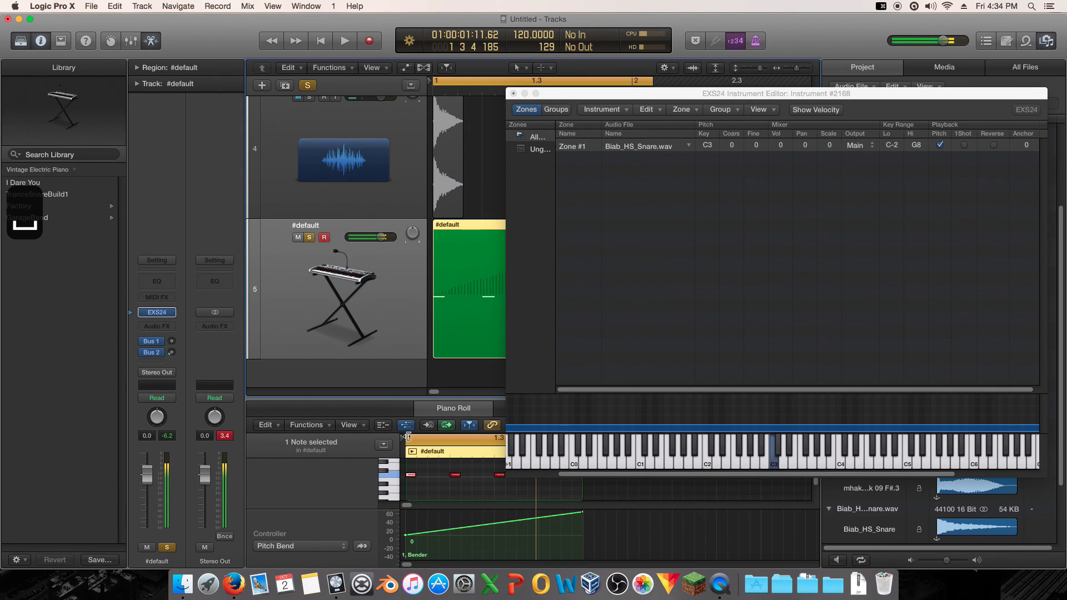
Duplicate the four notes repeatedly to fill the gaps across the region and play the snare build
{"action": "left_click", "coordinate": [421, 473]}
{"action": "key", "text": "super+a"}
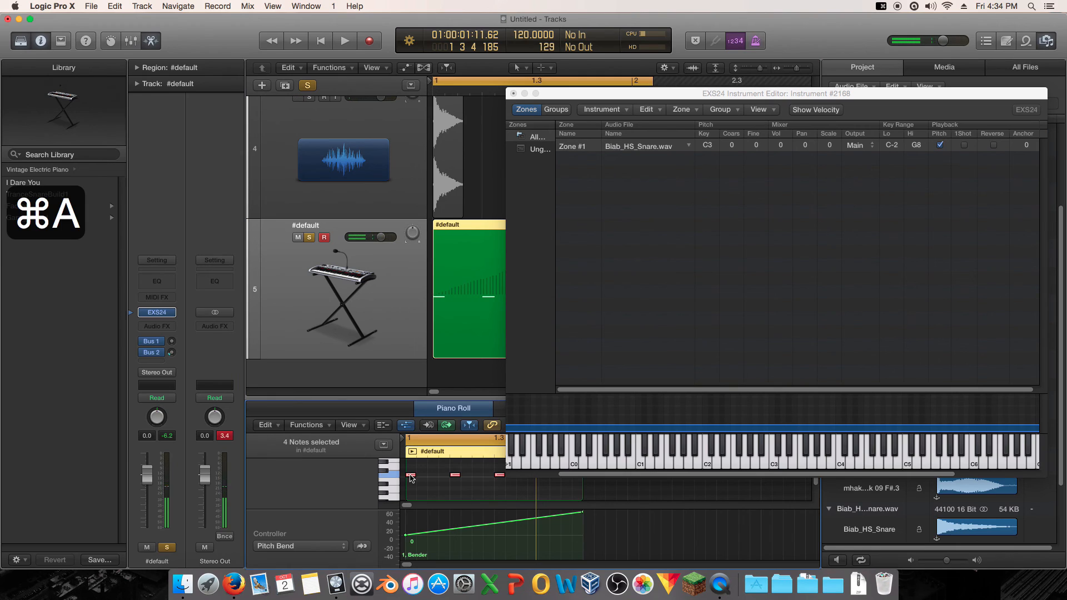
{"action": "left_click_drag", "start_coordinate": [423, 477], "coordinate": [445, 477]}
{"action": "key", "text": "space"}
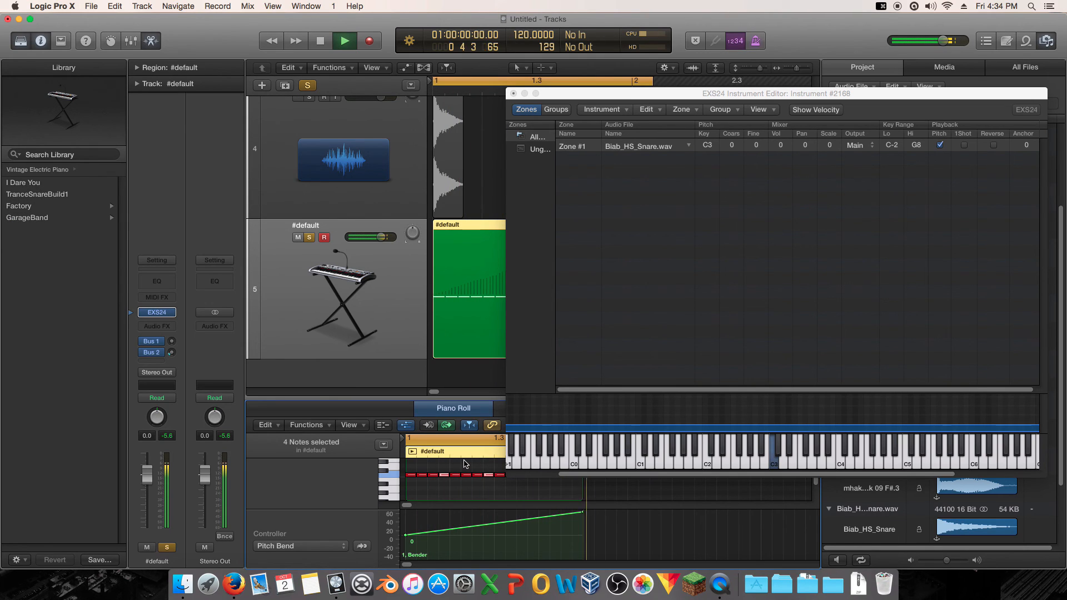
{"action": "key", "text": "space"}
Audition the snare zone from C3 up and down the editor keyboard, and close the editor without saving
{"action": "left_click_drag", "start_coordinate": [575, 98], "coordinate": [310, 79]}
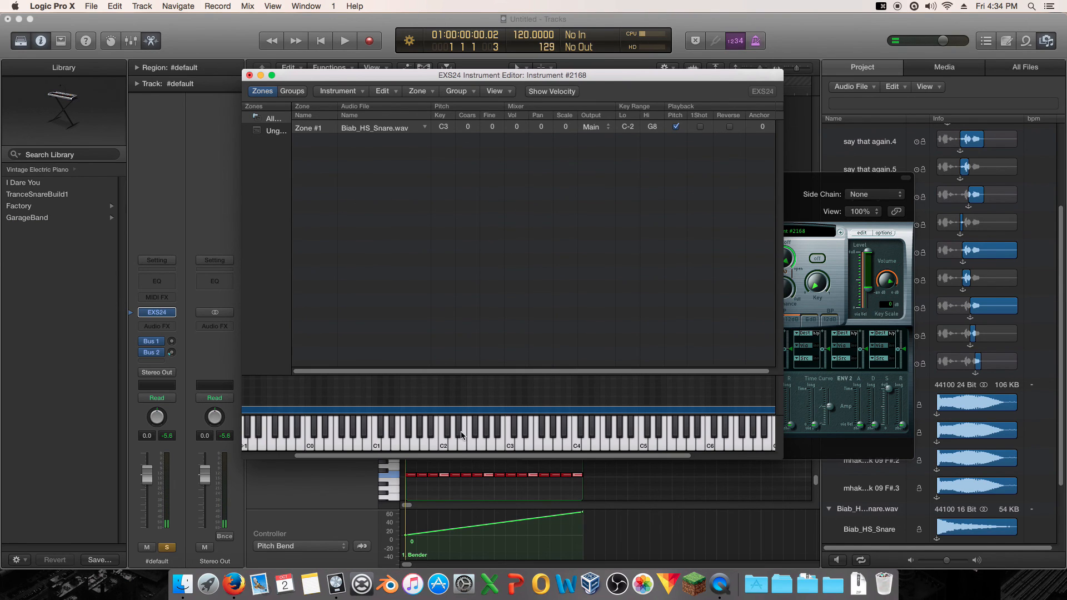
{"action": "left_click_drag", "start_coordinate": [451, 456], "coordinate": [414, 462]}
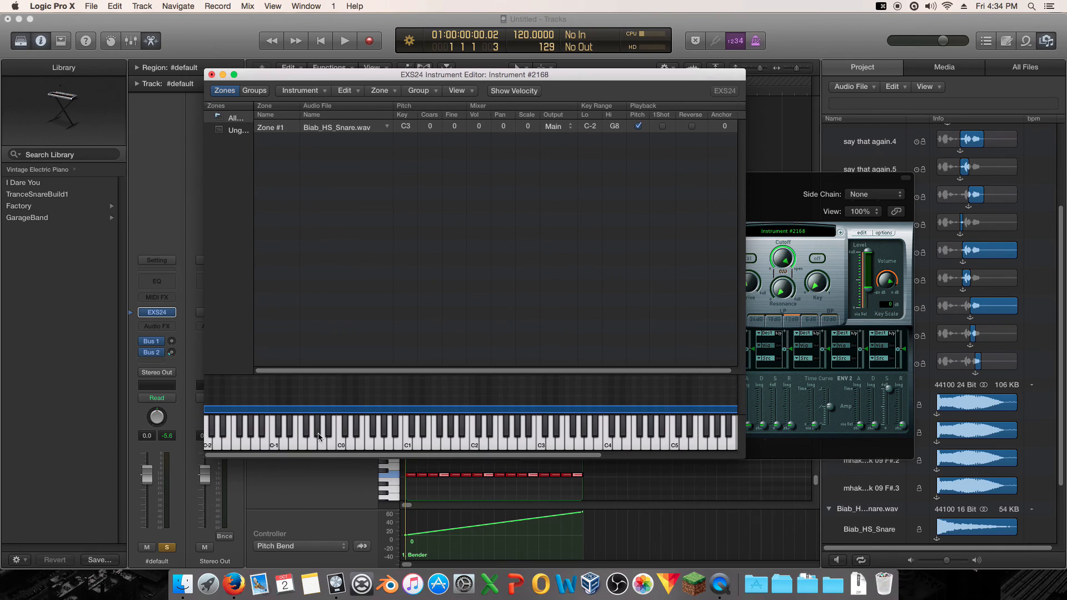
{"action": "left_click_drag", "start_coordinate": [333, 457], "coordinate": [442, 451]}
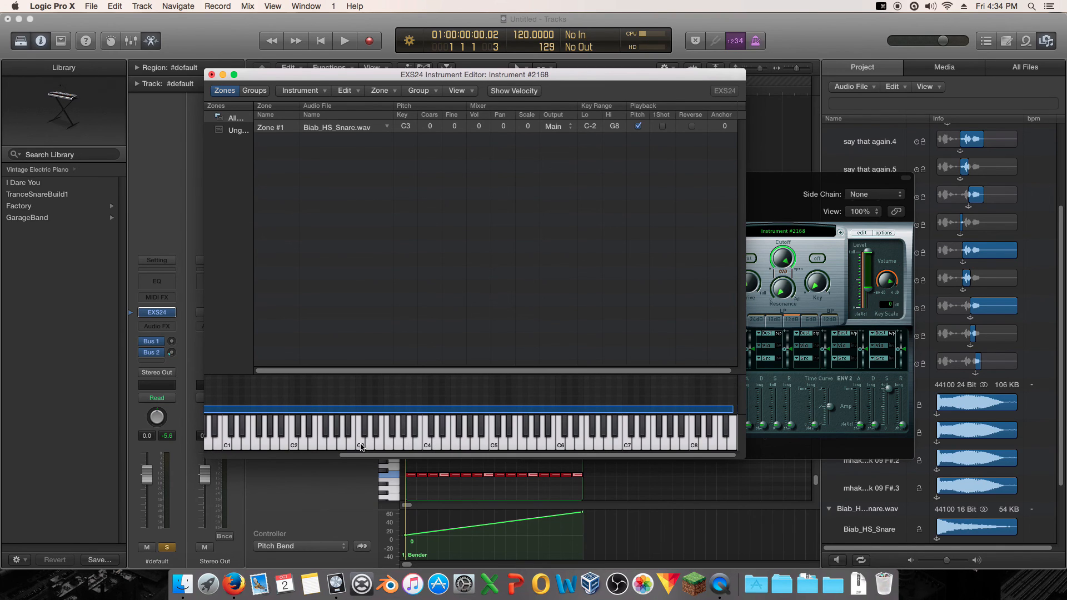
{"action": "left_click", "coordinate": [362, 444]}
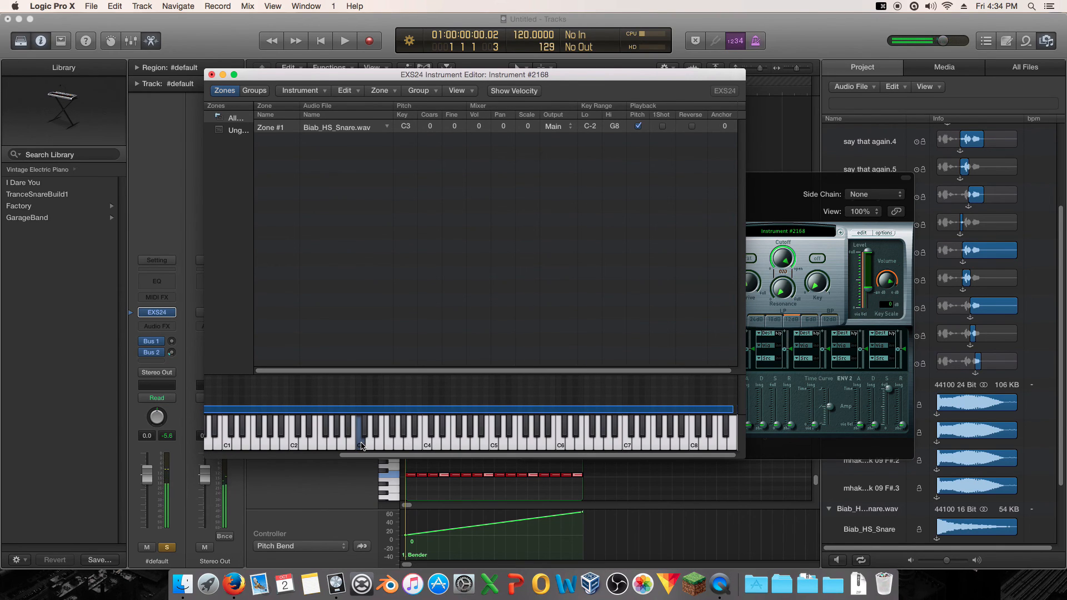
{"action": "left_click_drag", "start_coordinate": [361, 446], "coordinate": [723, 439]}
{"action": "left_click_drag", "start_coordinate": [333, 427], "coordinate": [207, 433]}
{"action": "left_click", "coordinate": [212, 75]}
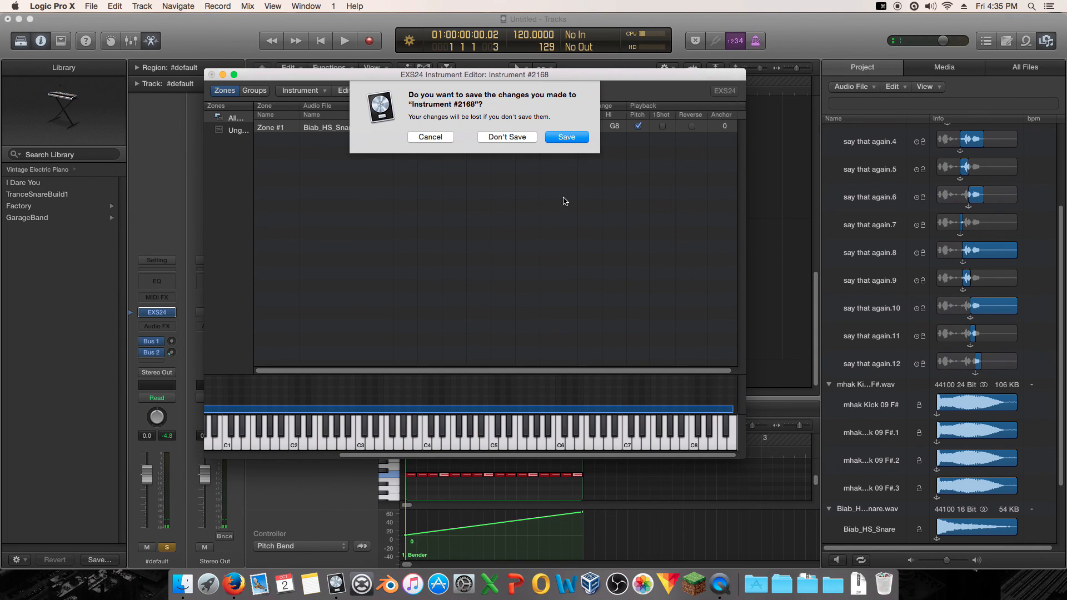
{"action": "left_click", "coordinate": [516, 137]}
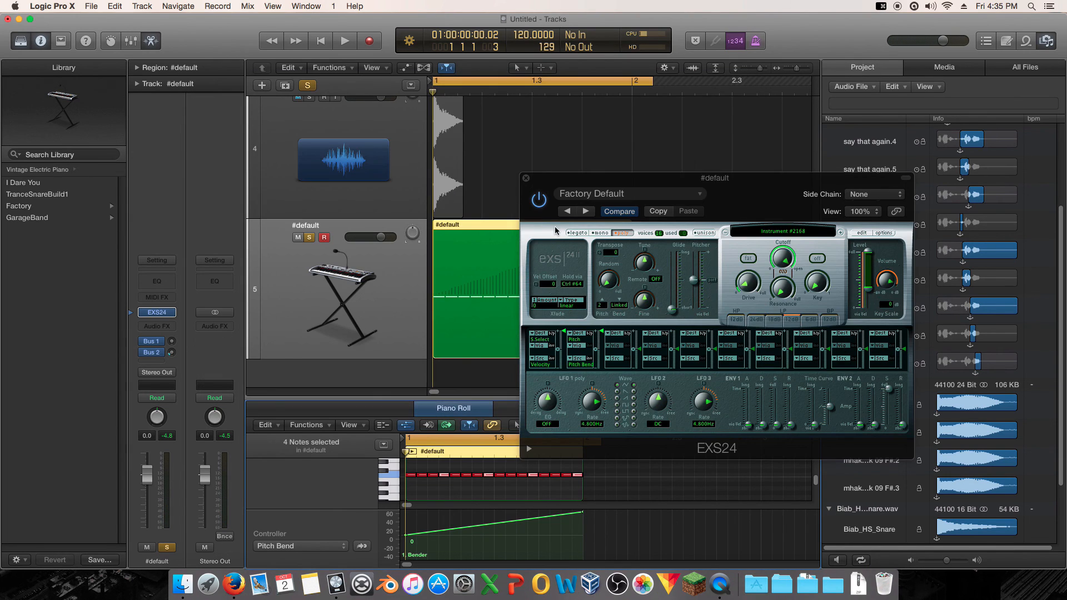
Close the EXS24 window, play a short stretch of the pitch-bent snare build, and deselect its region
{"action": "left_click", "coordinate": [526, 179]}
{"action": "key", "text": "space"}
{"action": "key", "text": "space"}
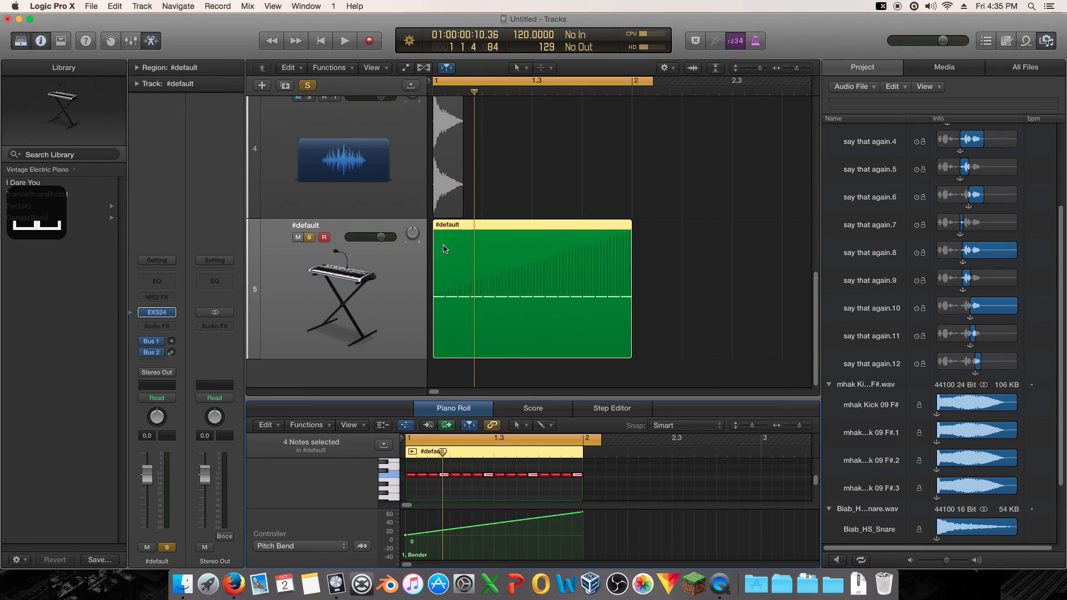
{"action": "left_click", "coordinate": [528, 173]}
{"action": "scroll", "coordinate": [392, 251], "scroll_direction": "up", "scroll_amount": 5}
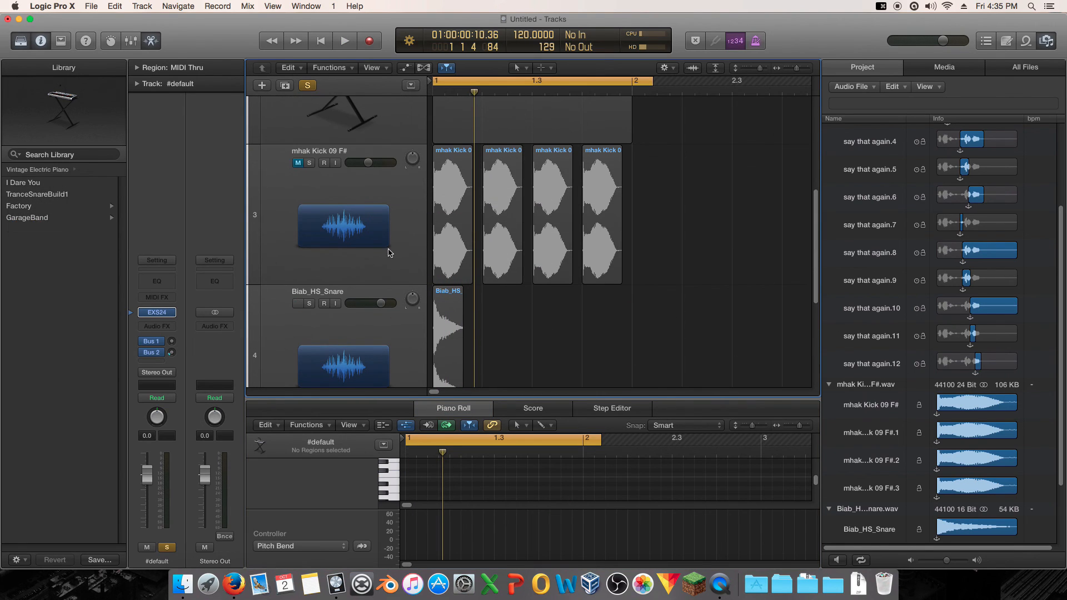
Load the factory Electric Stage MkII electric piano into the EXS24 and open it for zone editing
{"action": "mouse_move", "coordinate": [174, 313]}
{"action": "left_click", "coordinate": [157, 312]}
{"action": "left_click", "coordinate": [778, 229]}
{"action": "mouse_move", "coordinate": [995, 243]}
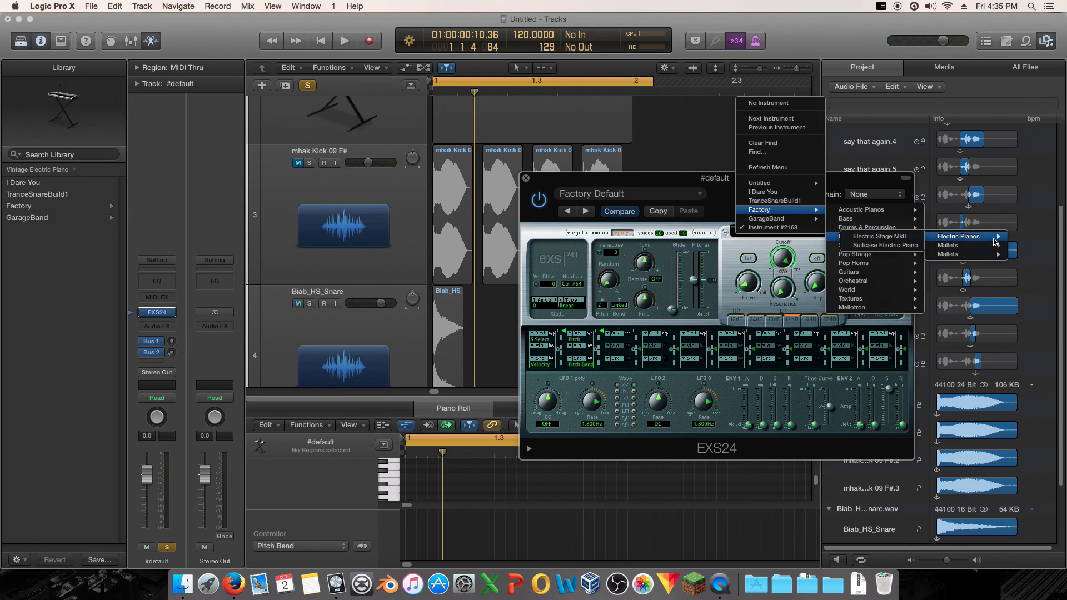
{"action": "left_click", "coordinate": [880, 236]}
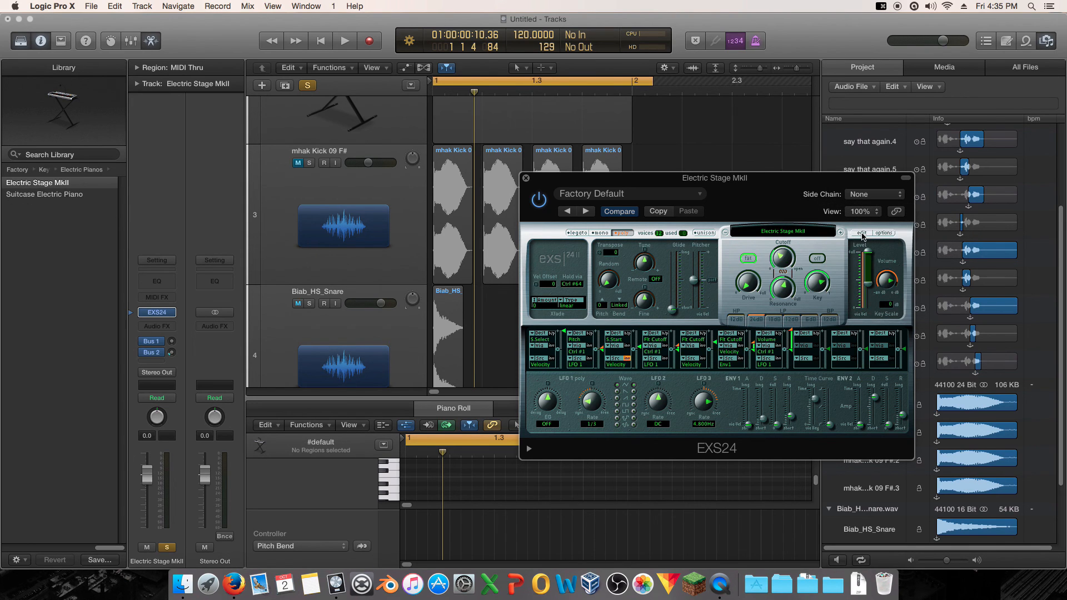
{"action": "left_click", "coordinate": [861, 234]}
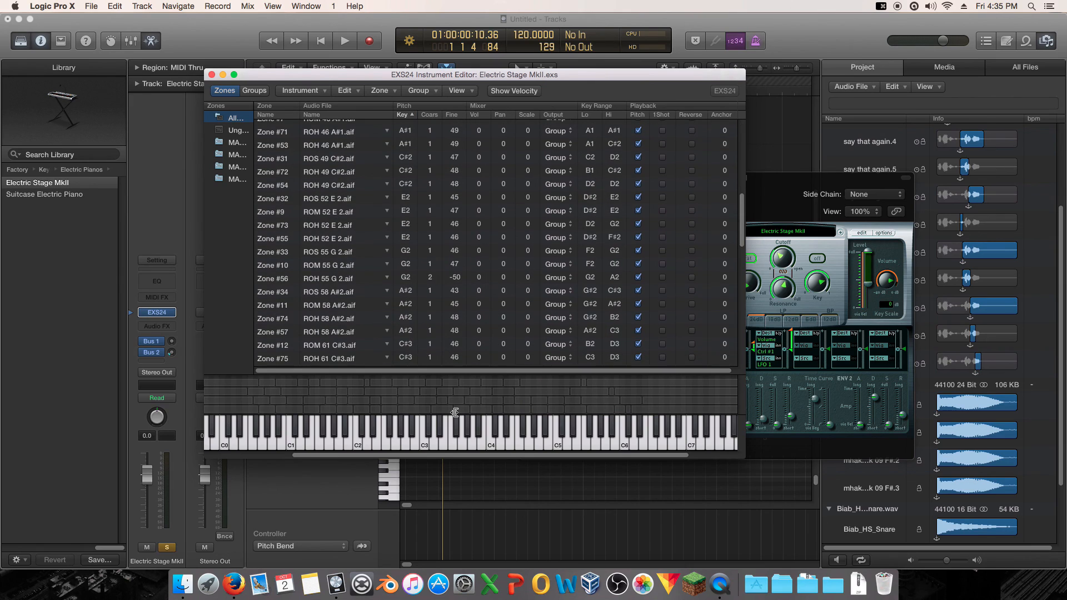
Audition keys just above C3 and examine the stacked Electric Stage MkII zones around G2 to A#2
{"action": "mouse_move", "coordinate": [442, 435]}
{"action": "left_mouse_down"}
{"action": "mouse_move", "coordinate": [504, 437]}
{"action": "mouse_move", "coordinate": [432, 438]}
{"action": "left_mouse_up"}
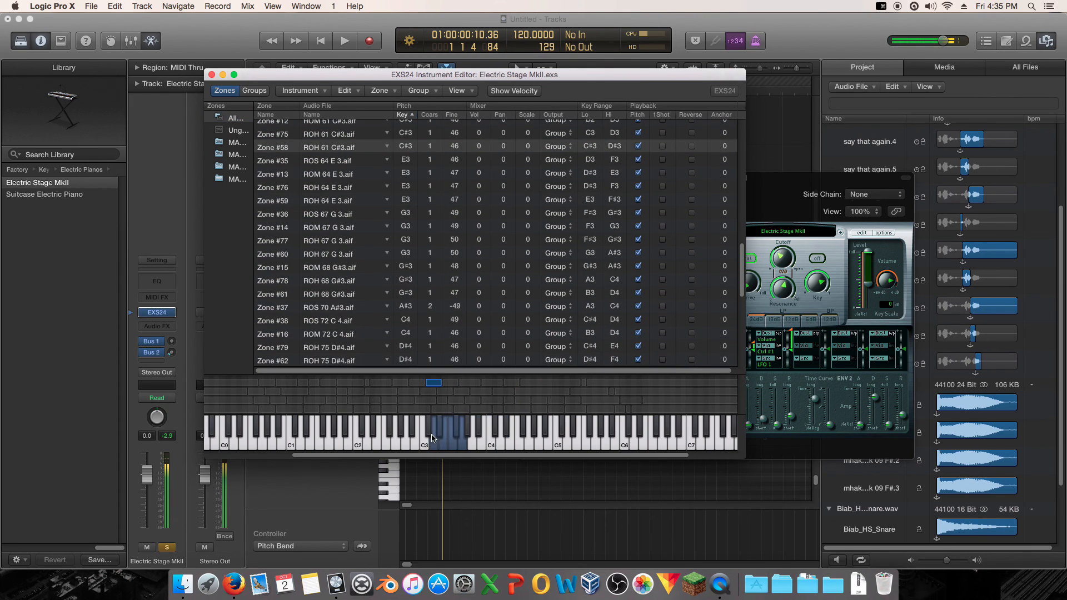
{"action": "scroll", "coordinate": [401, 385], "scroll_direction": "up", "scroll_amount": 3}
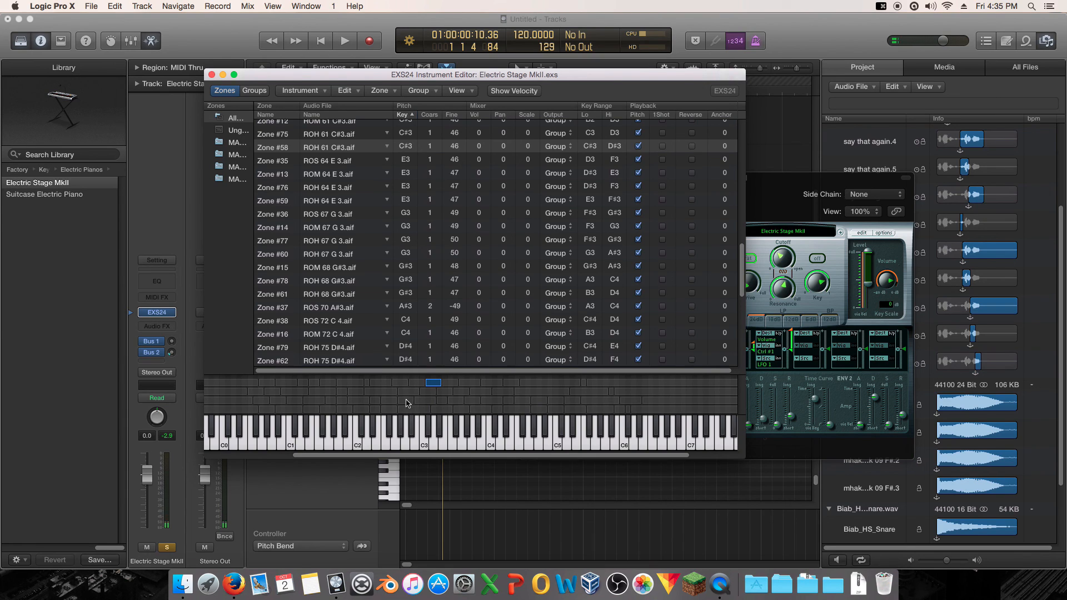
{"action": "left_click", "coordinate": [403, 386]}
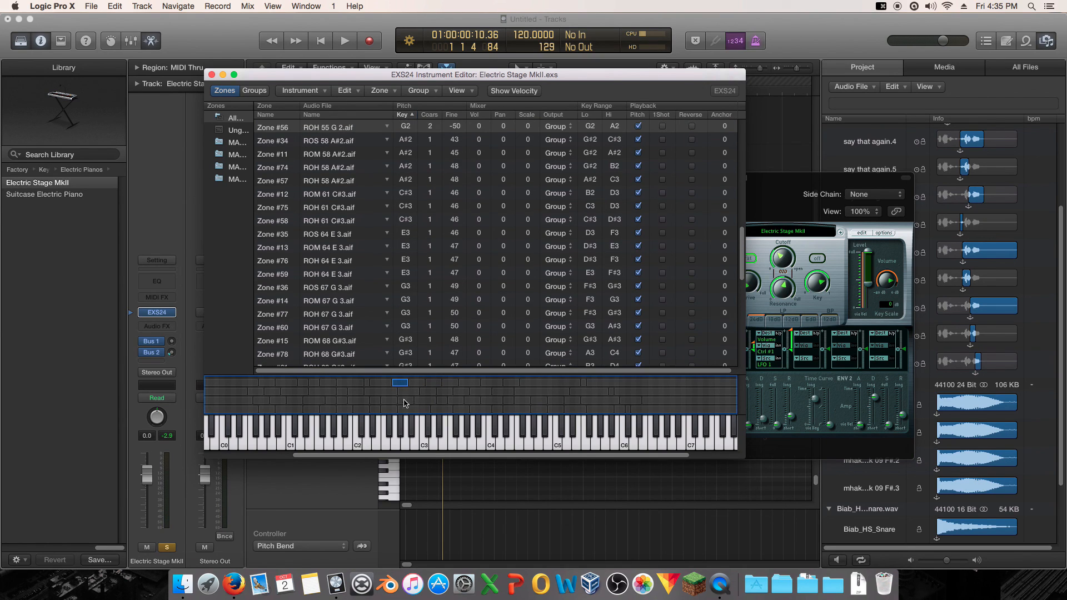
{"action": "left_click", "coordinate": [403, 411]}
{"action": "left_click", "coordinate": [405, 400]}
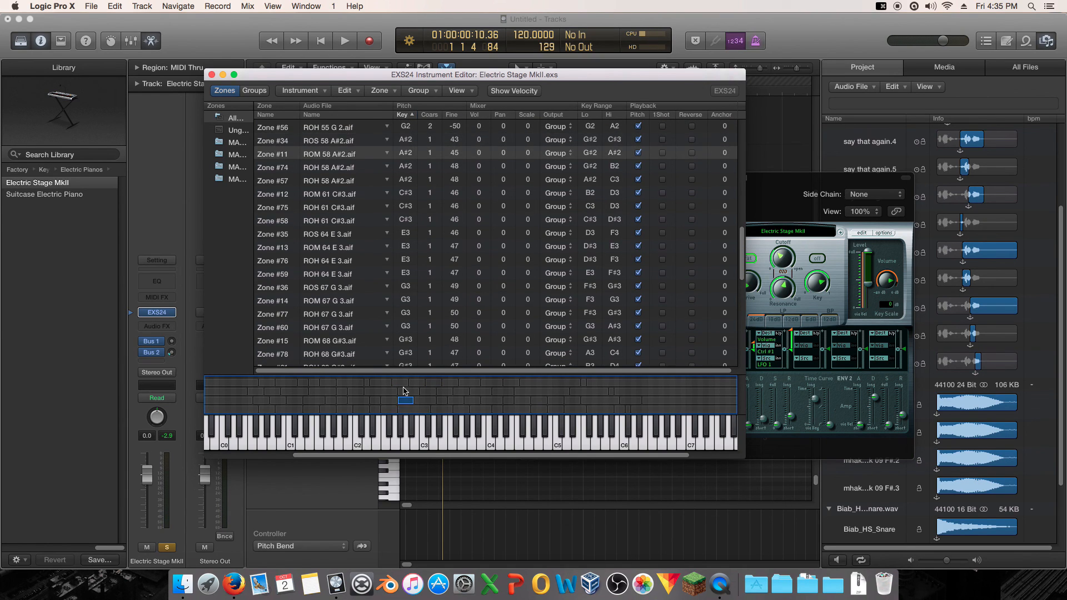
{"action": "left_click", "coordinate": [404, 391]}
Move the instrument editor aside, and close both the EXS24 window and the editor
{"action": "left_click_drag", "start_coordinate": [383, 74], "coordinate": [241, 71]}
{"action": "left_click", "coordinate": [656, 179]}
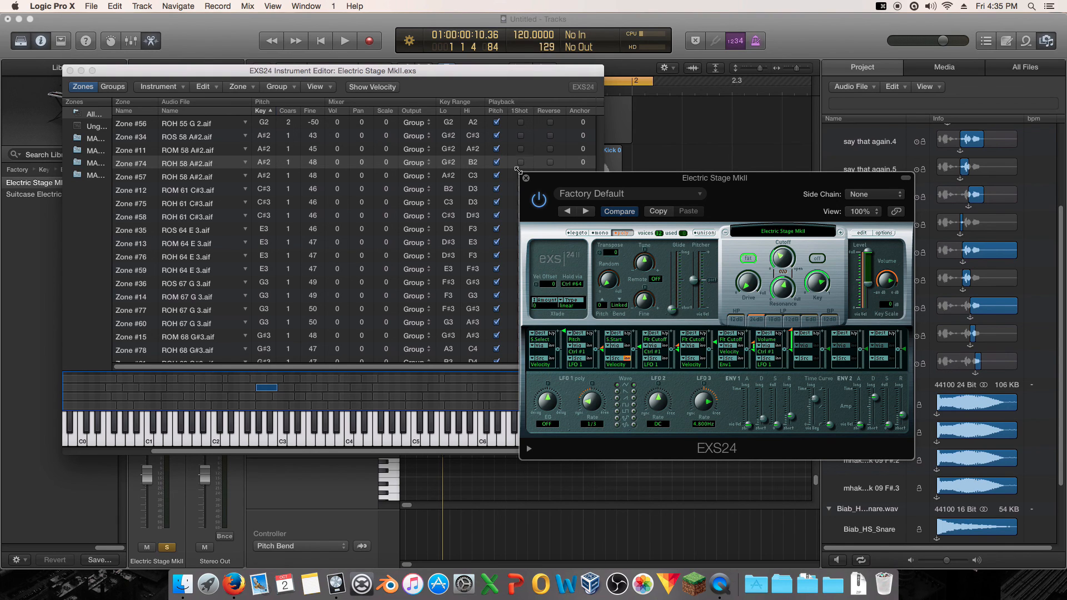
{"action": "left_click", "coordinate": [525, 179]}
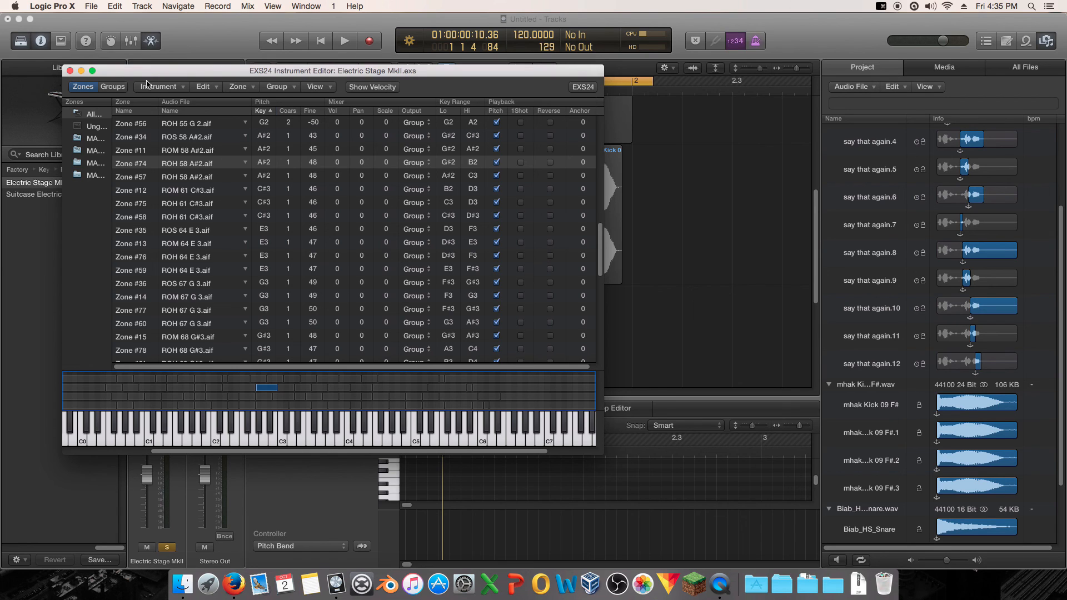
{"action": "left_click", "coordinate": [69, 70]}
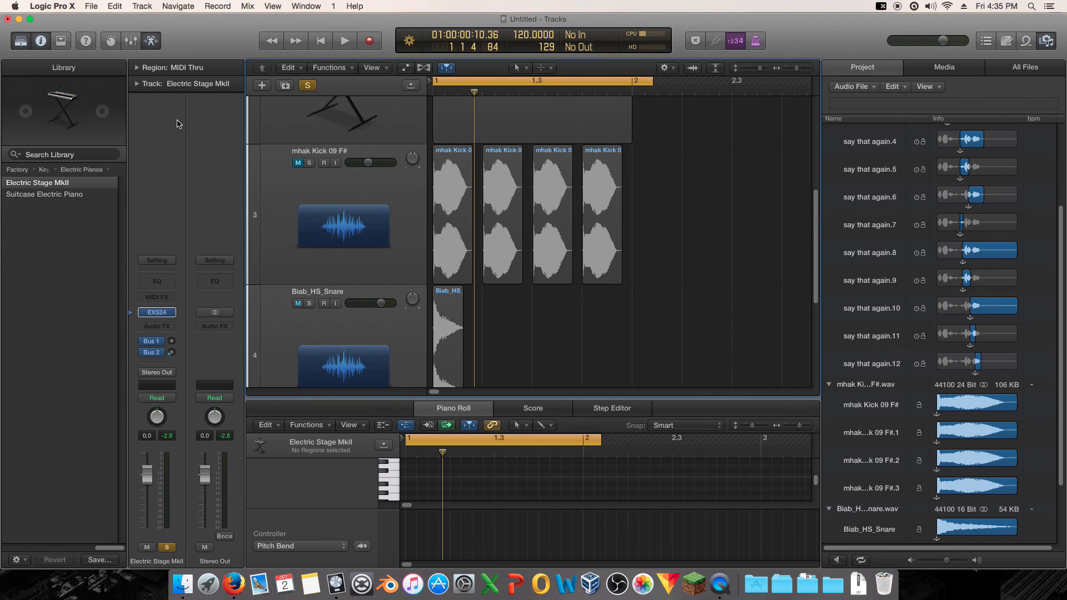
Zoom the arrangement out to fit all five tracks, and hide the project audio browser and the Library
{"action": "scroll", "coordinate": [633, 273], "scroll_direction": "up", "scroll_amount": 5}
{"action": "key", "text": "ctrl+m"}
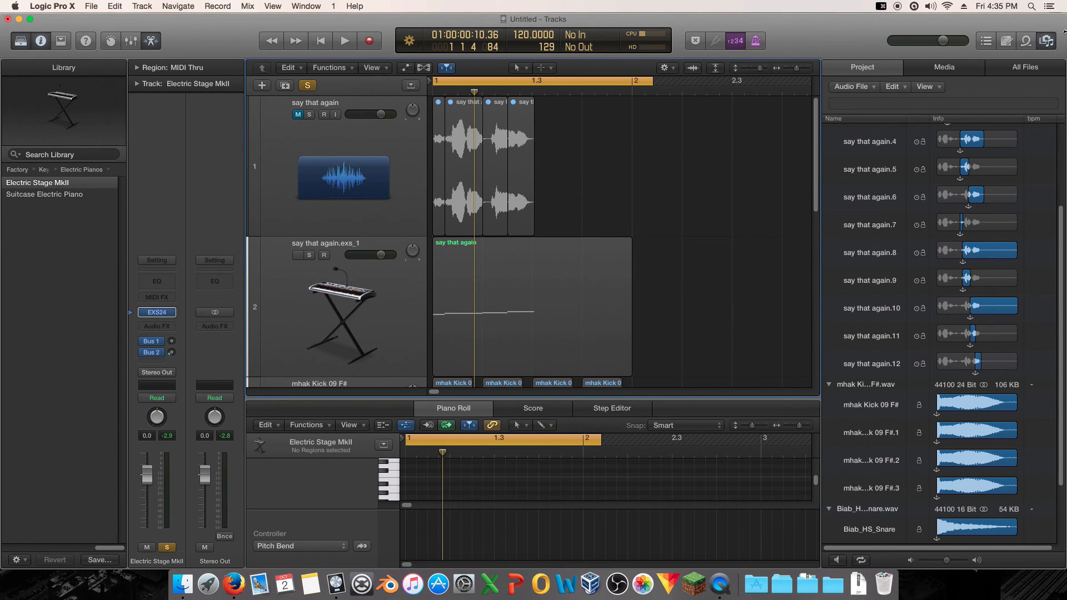
{"action": "left_click", "coordinate": [1046, 41]}
{"action": "left_click_drag", "start_coordinate": [1042, 68], "coordinate": [1037, 68]}
{"action": "left_click_drag", "start_coordinate": [1005, 68], "coordinate": [997, 68]}
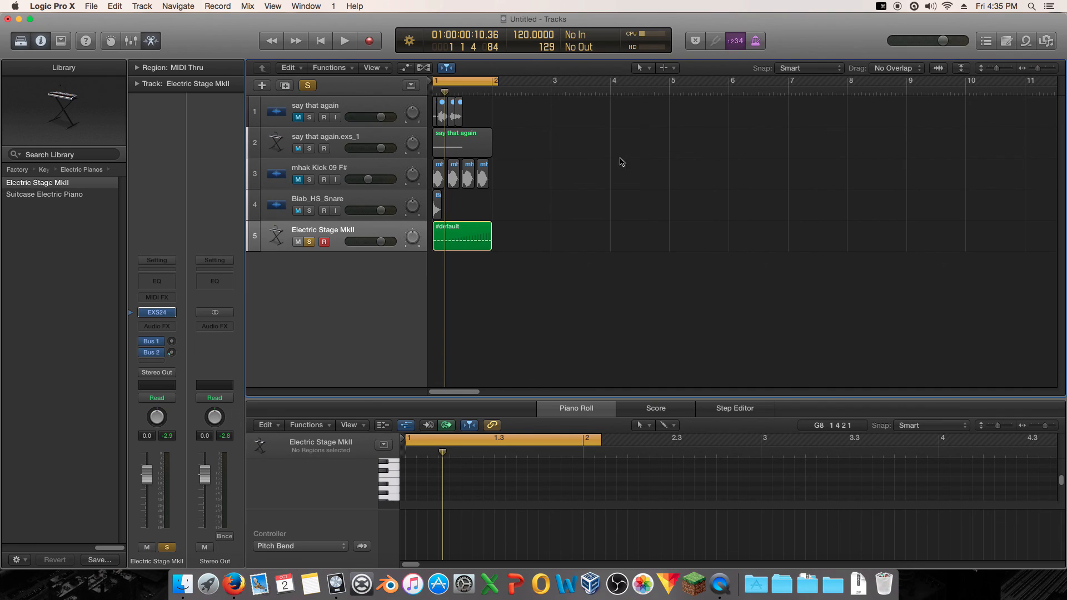
{"action": "left_click", "coordinate": [20, 42]}
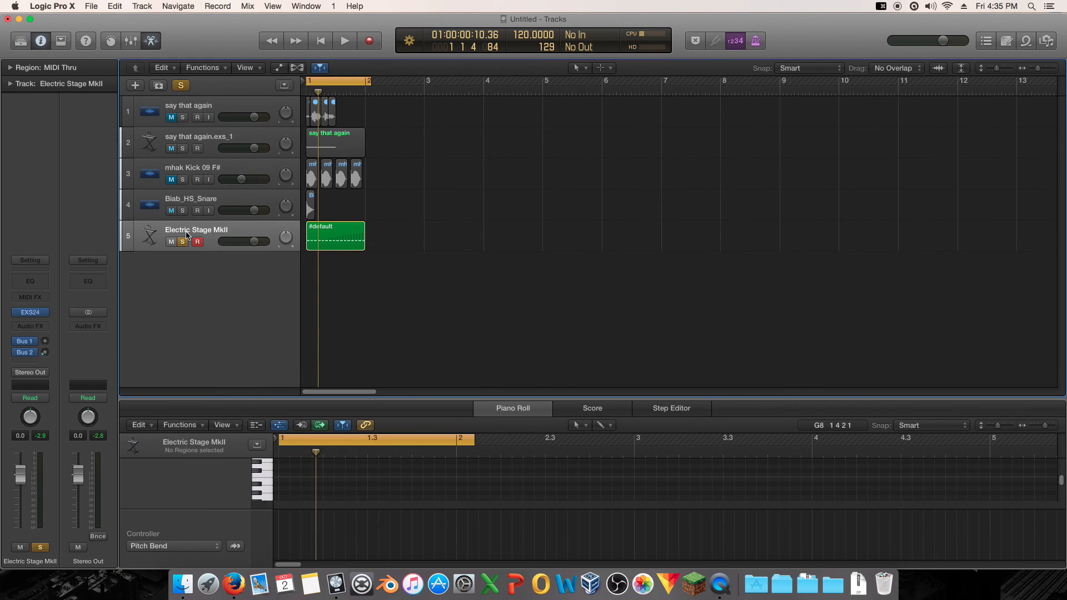
Select the #default MIDI region on the Electric Stage MkII track
{"action": "mouse_move", "coordinate": [31, 315]}
{"action": "left_click", "coordinate": [358, 237]}
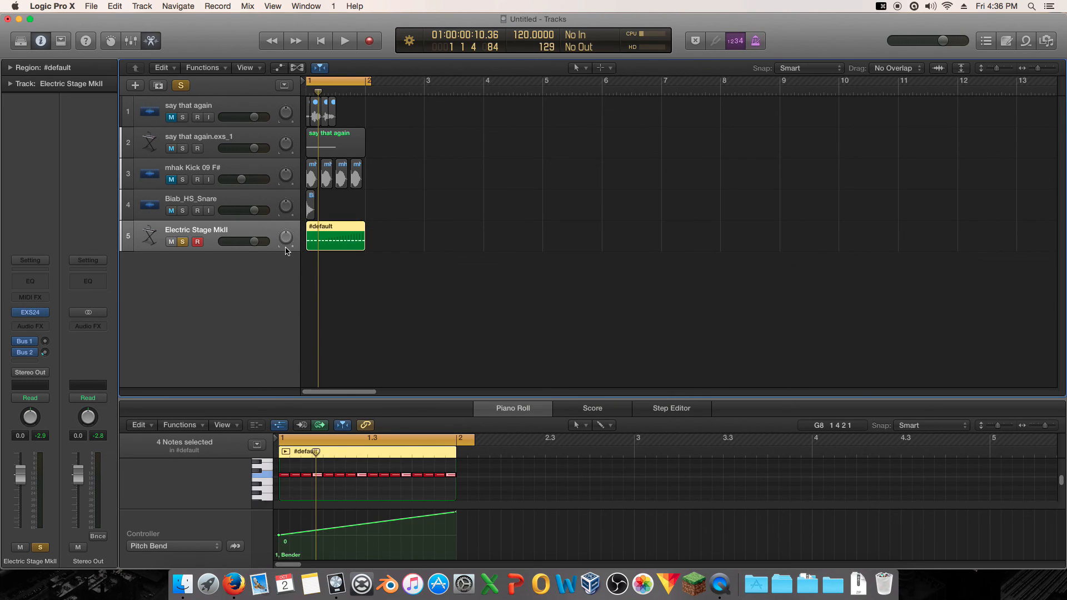